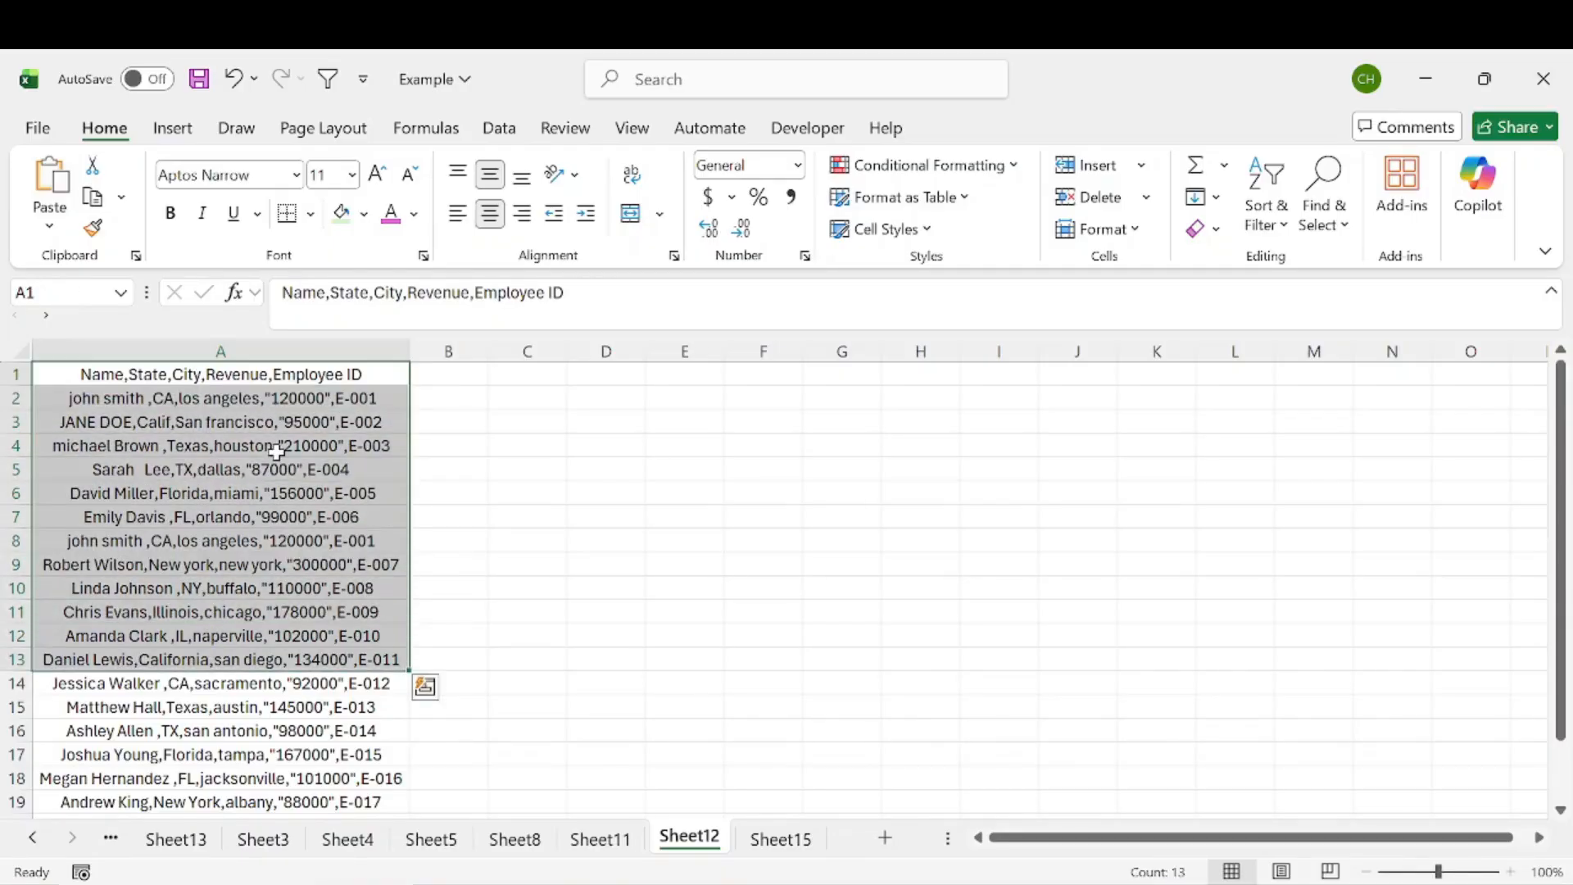
Step: Examine the comma-separated employee records in column A for irregular spacing
left_click(238, 378)
left_click_drag(238, 385, 248, 723)
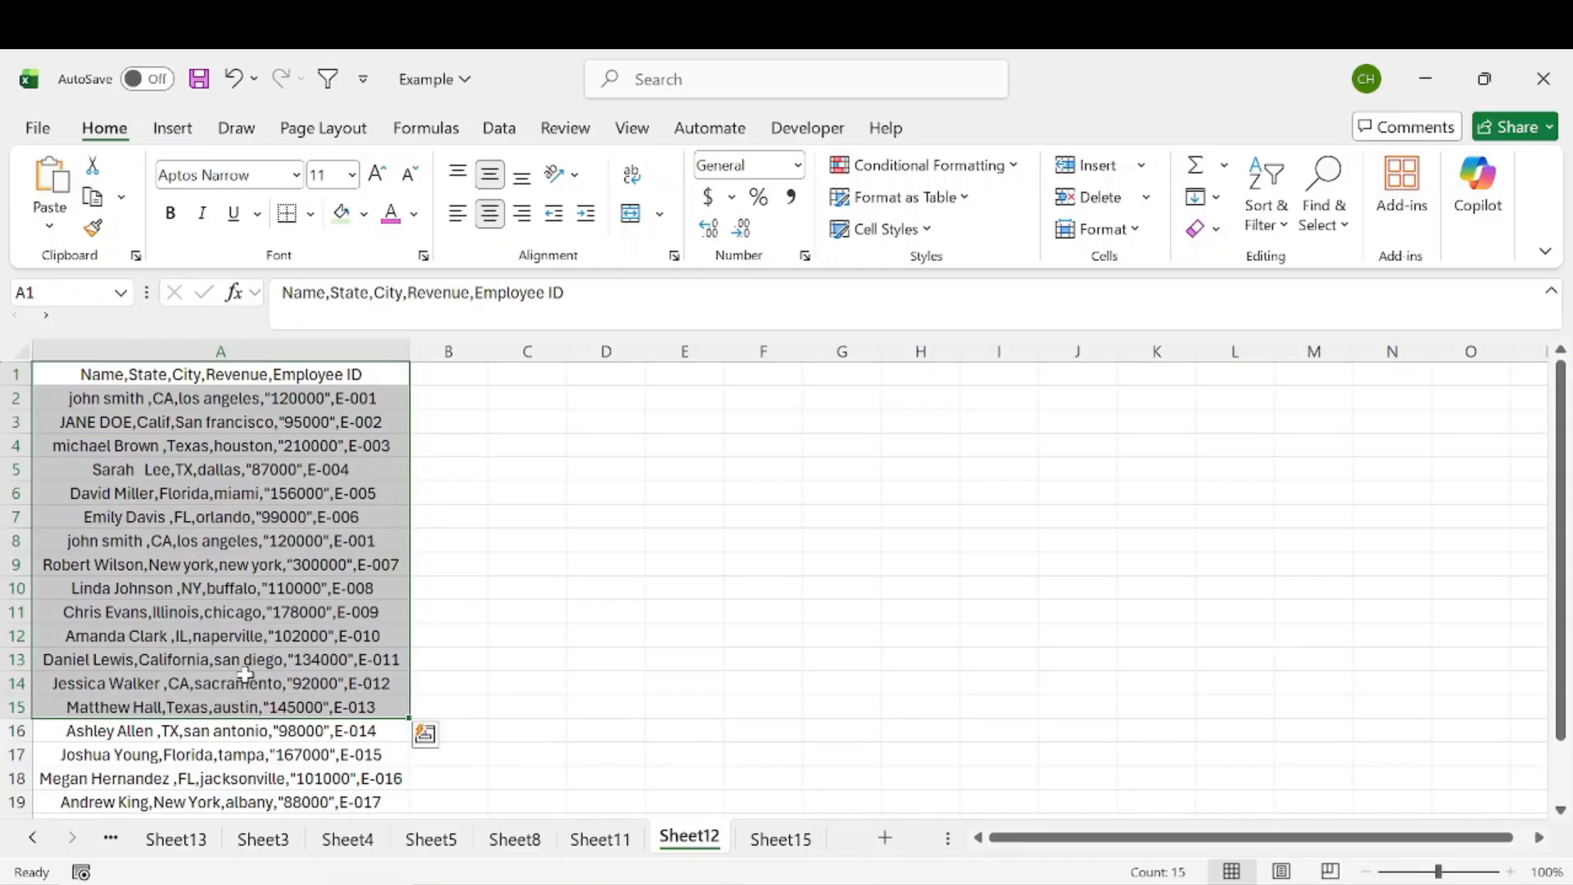
left_click_drag(262, 378, 229, 749)
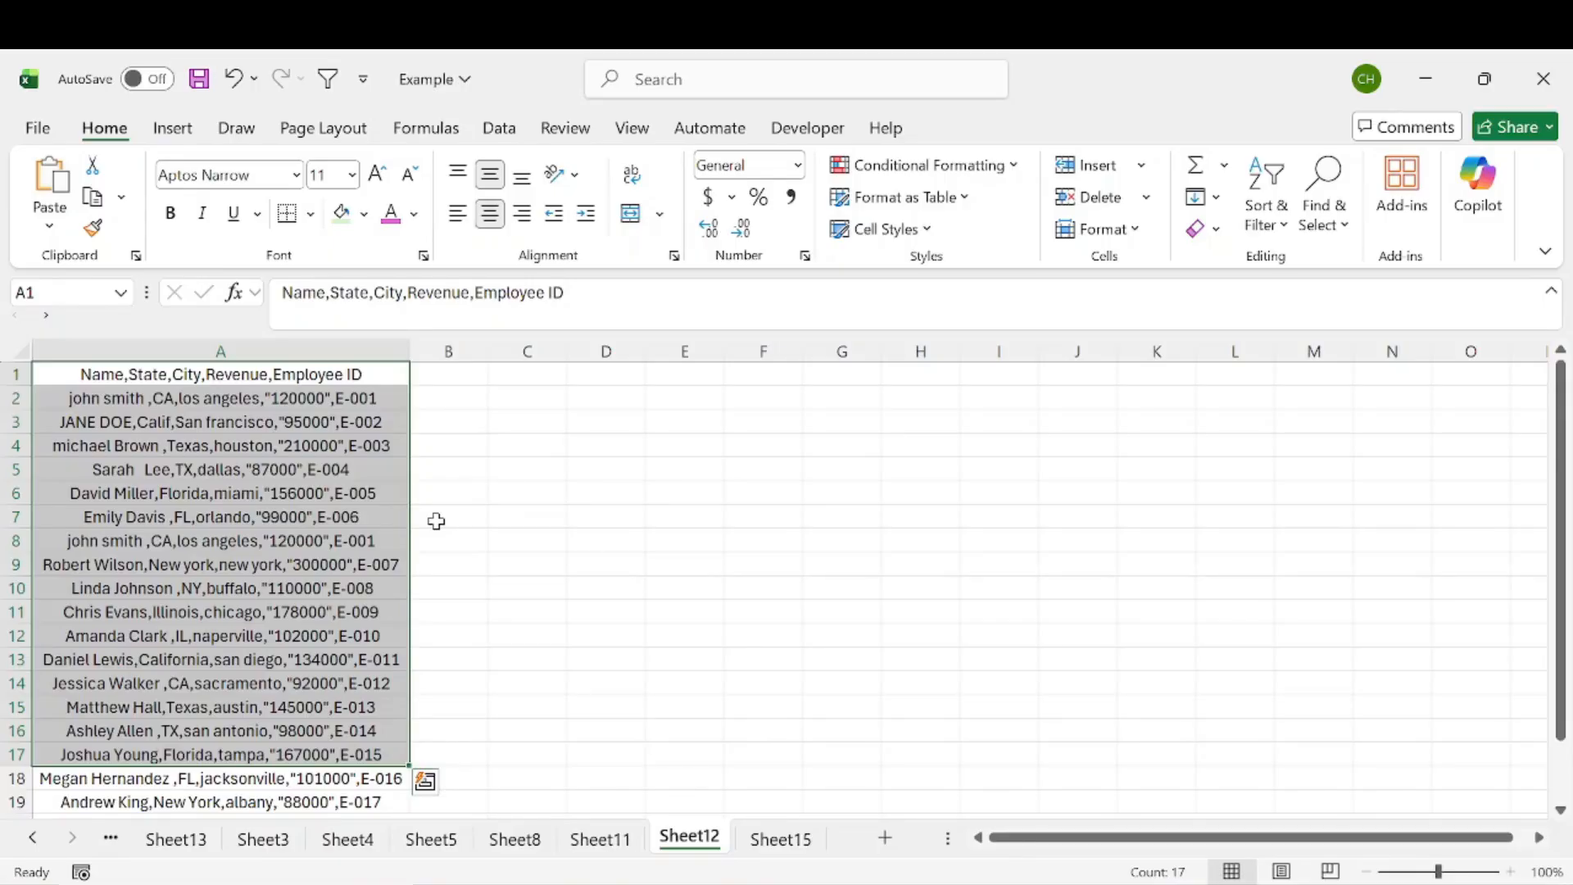
left_click_drag(236, 399, 231, 815)
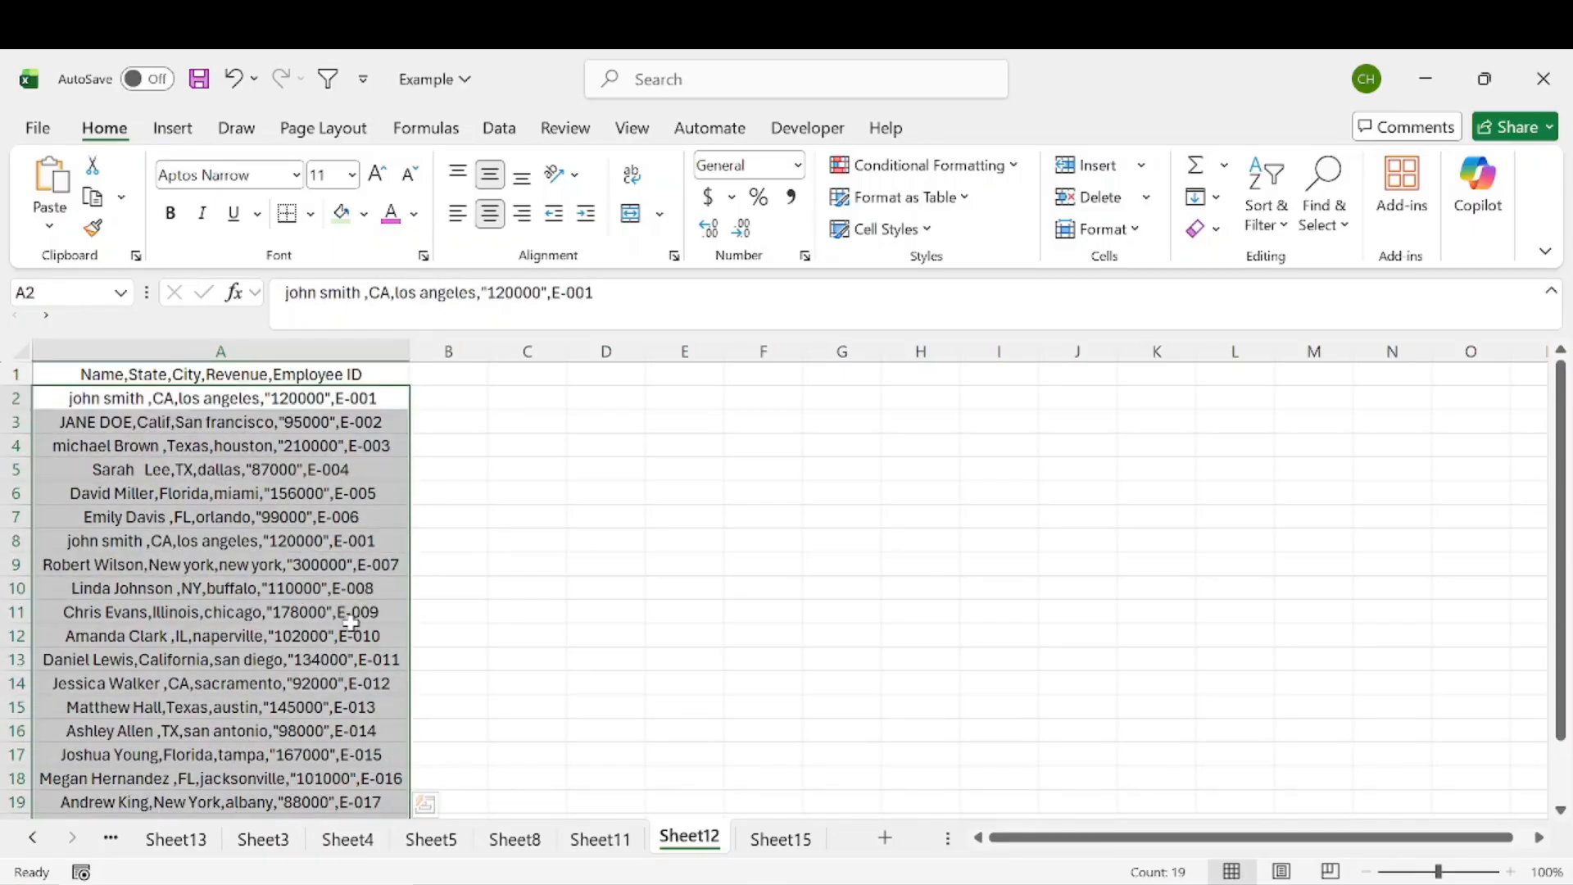
left_click(483, 489)
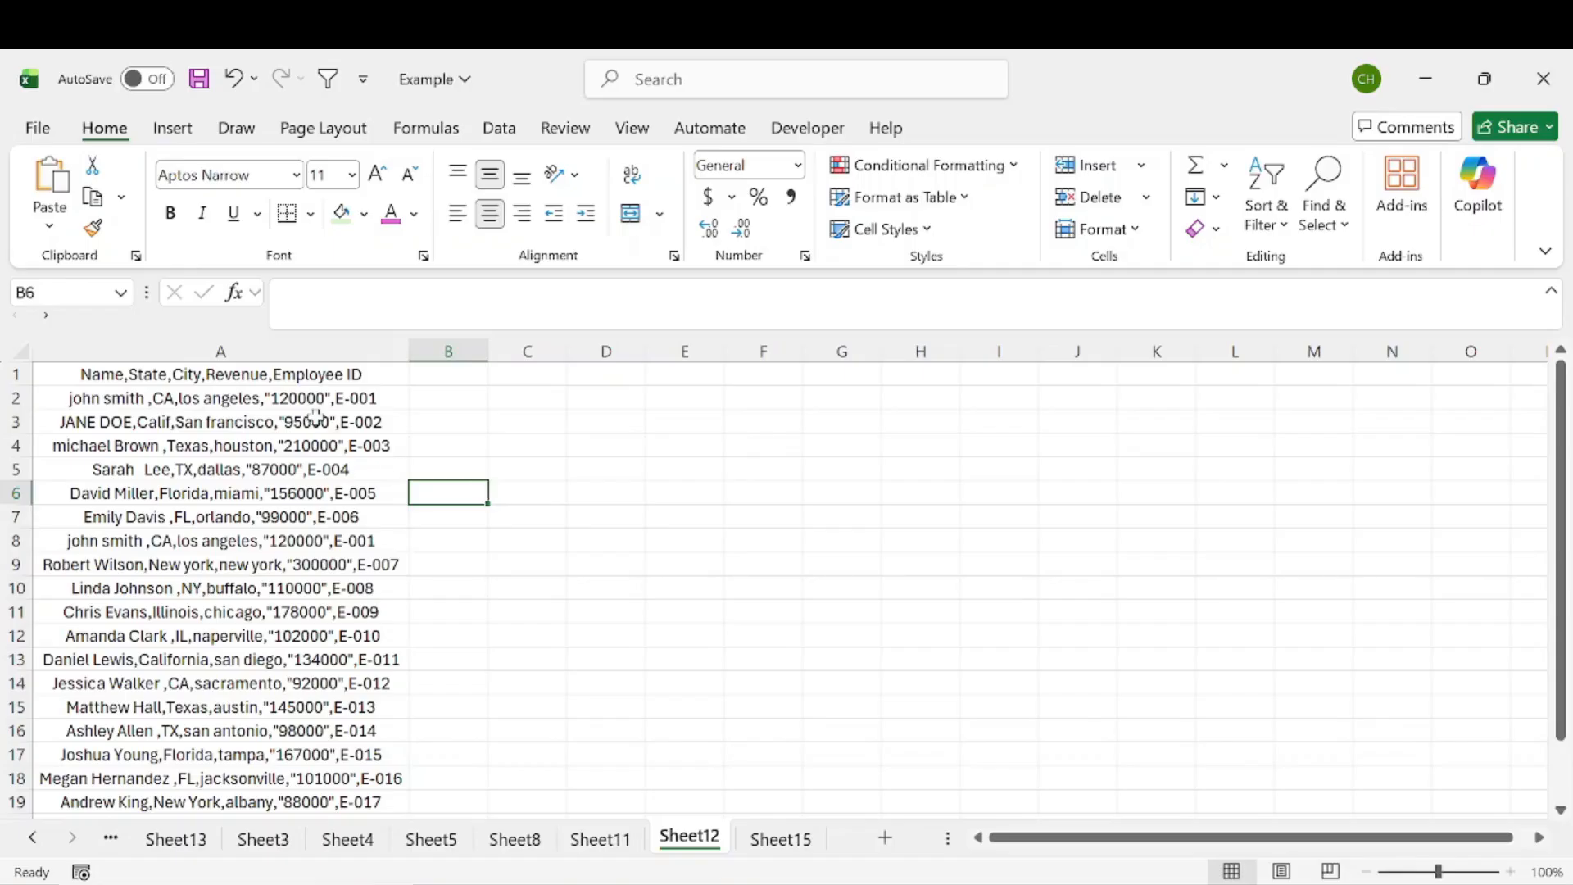
key("ctrl+Home")
left_click_drag(250, 378, 255, 749)
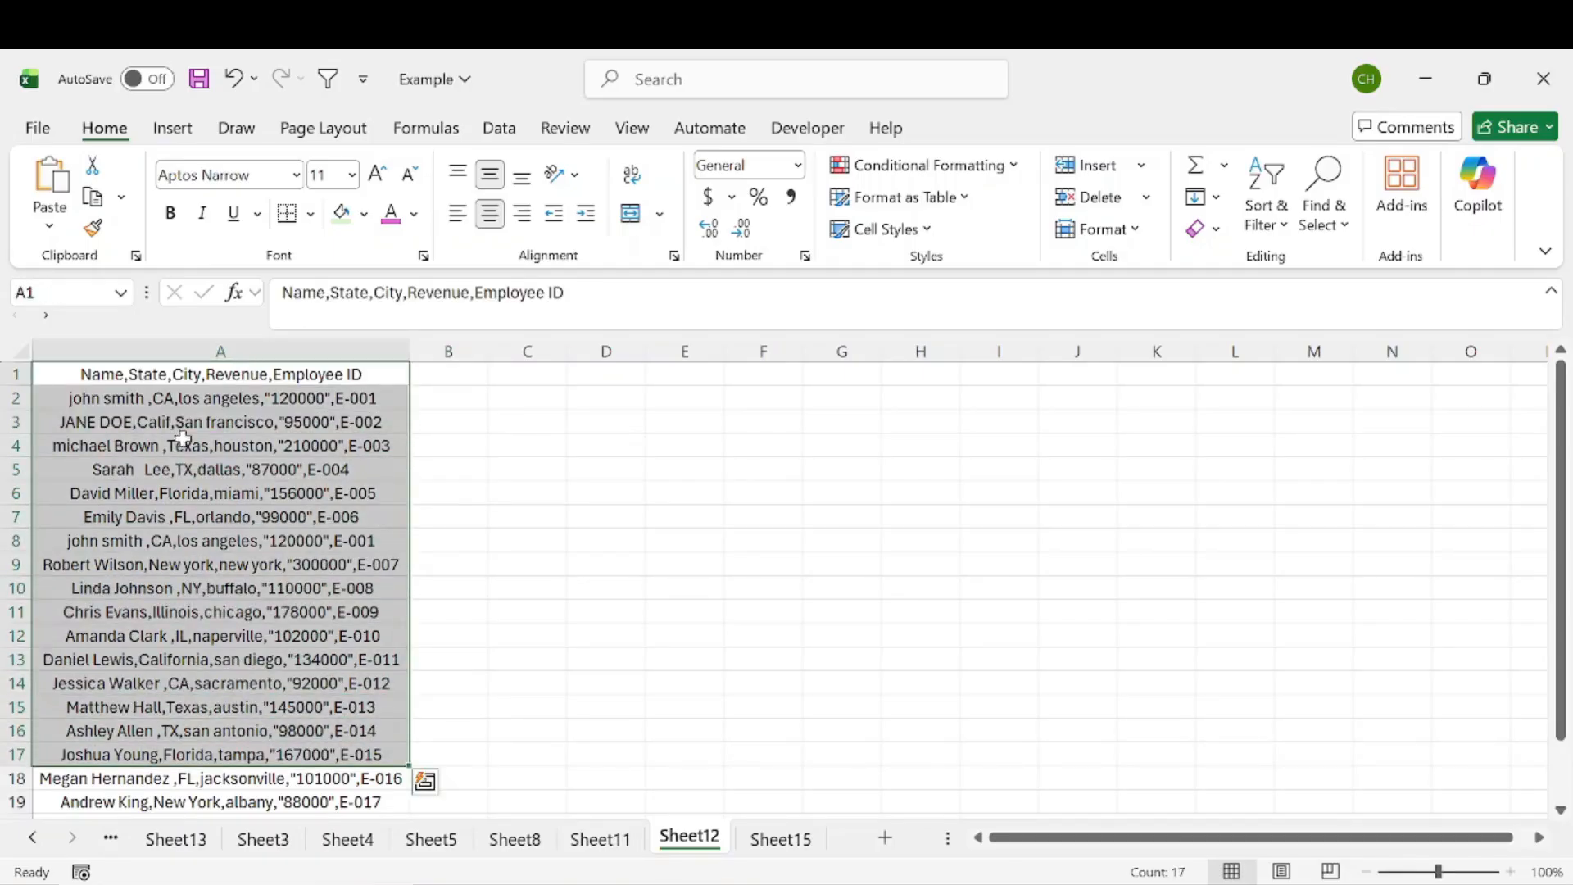
left_click(126, 399)
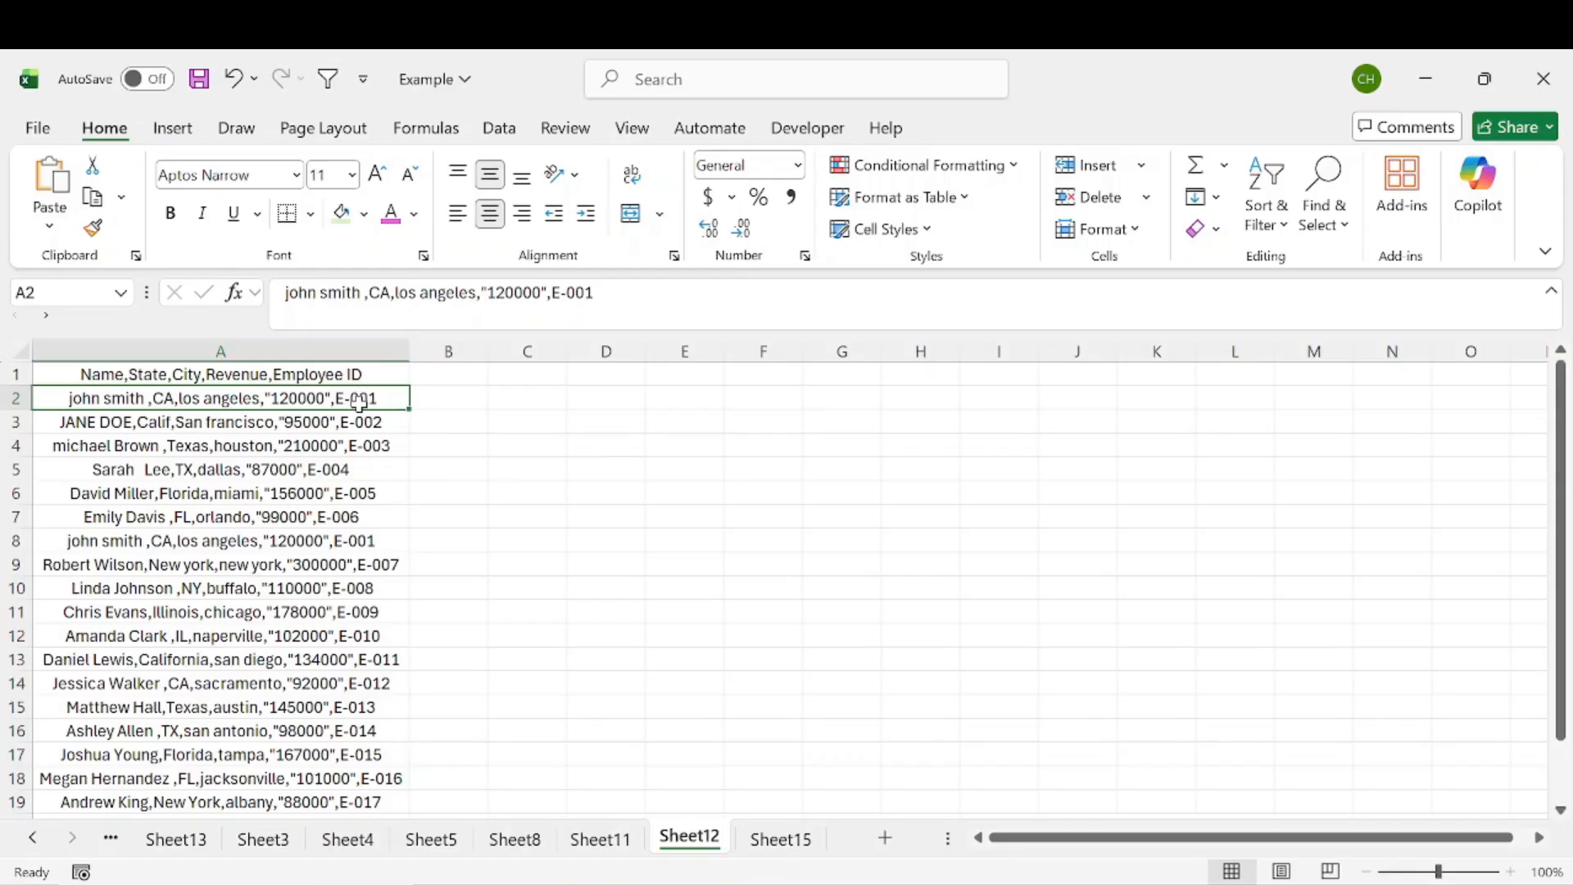
left_click_drag(166, 407, 225, 788)
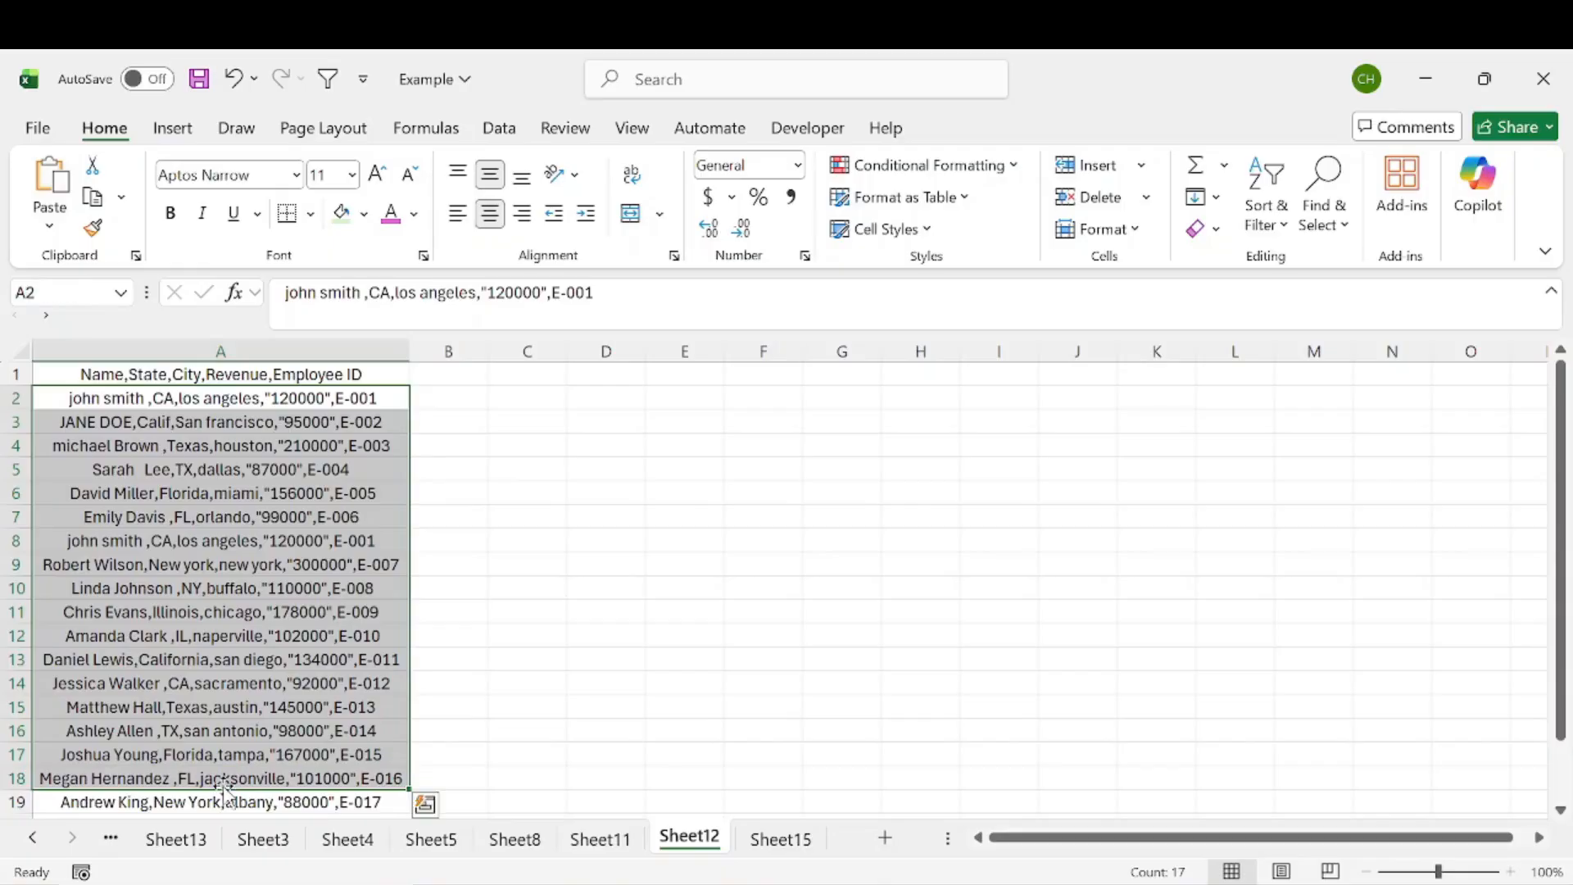
left_click(174, 479)
left_click(88, 421)
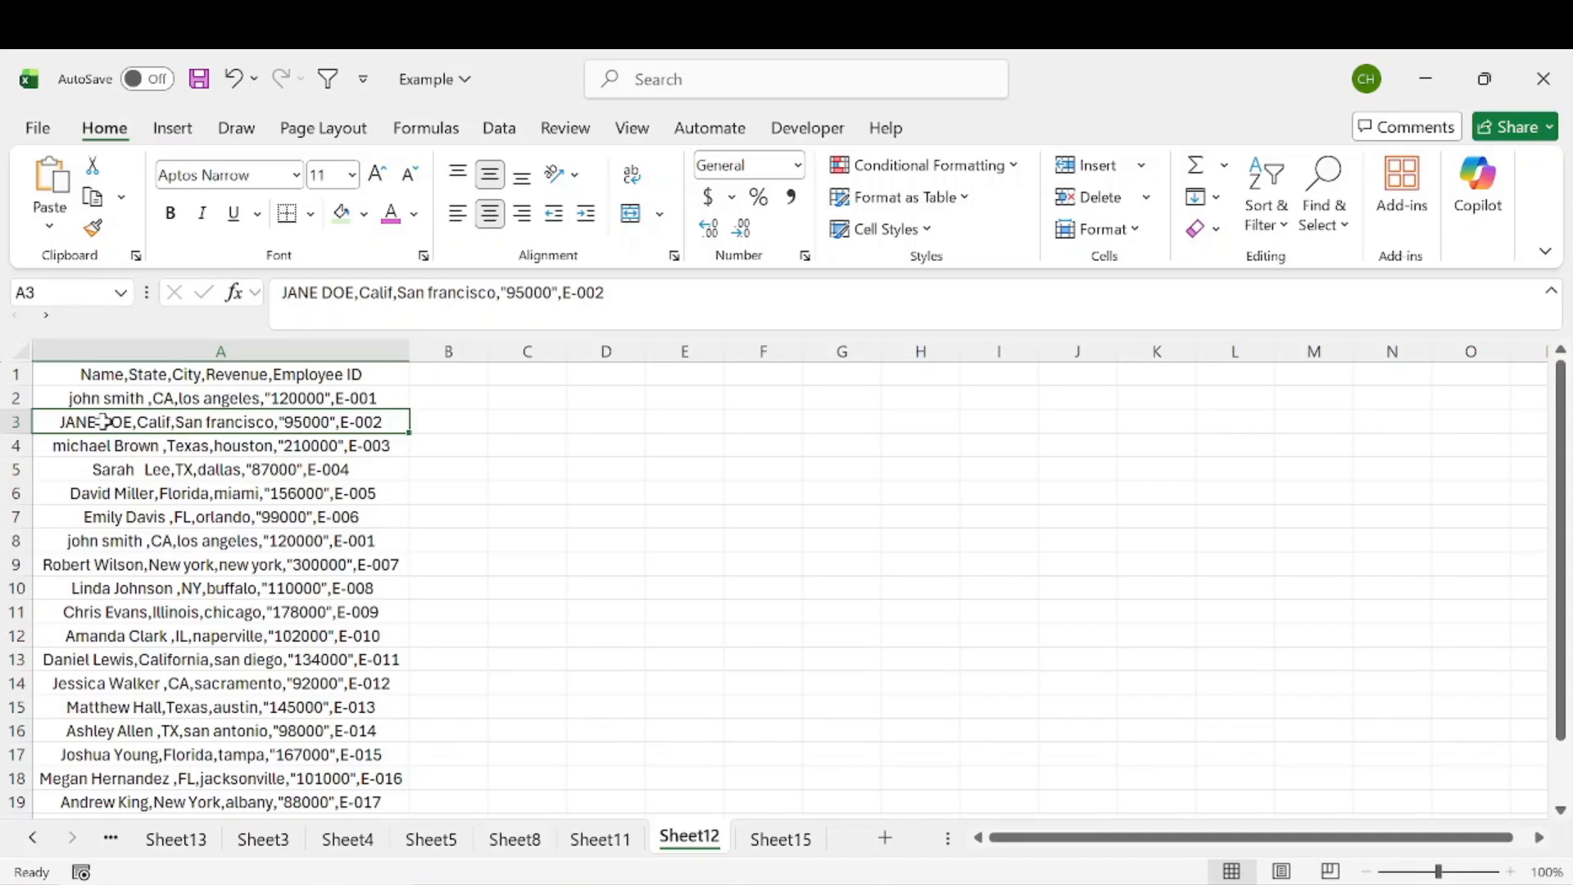
left_click(98, 397)
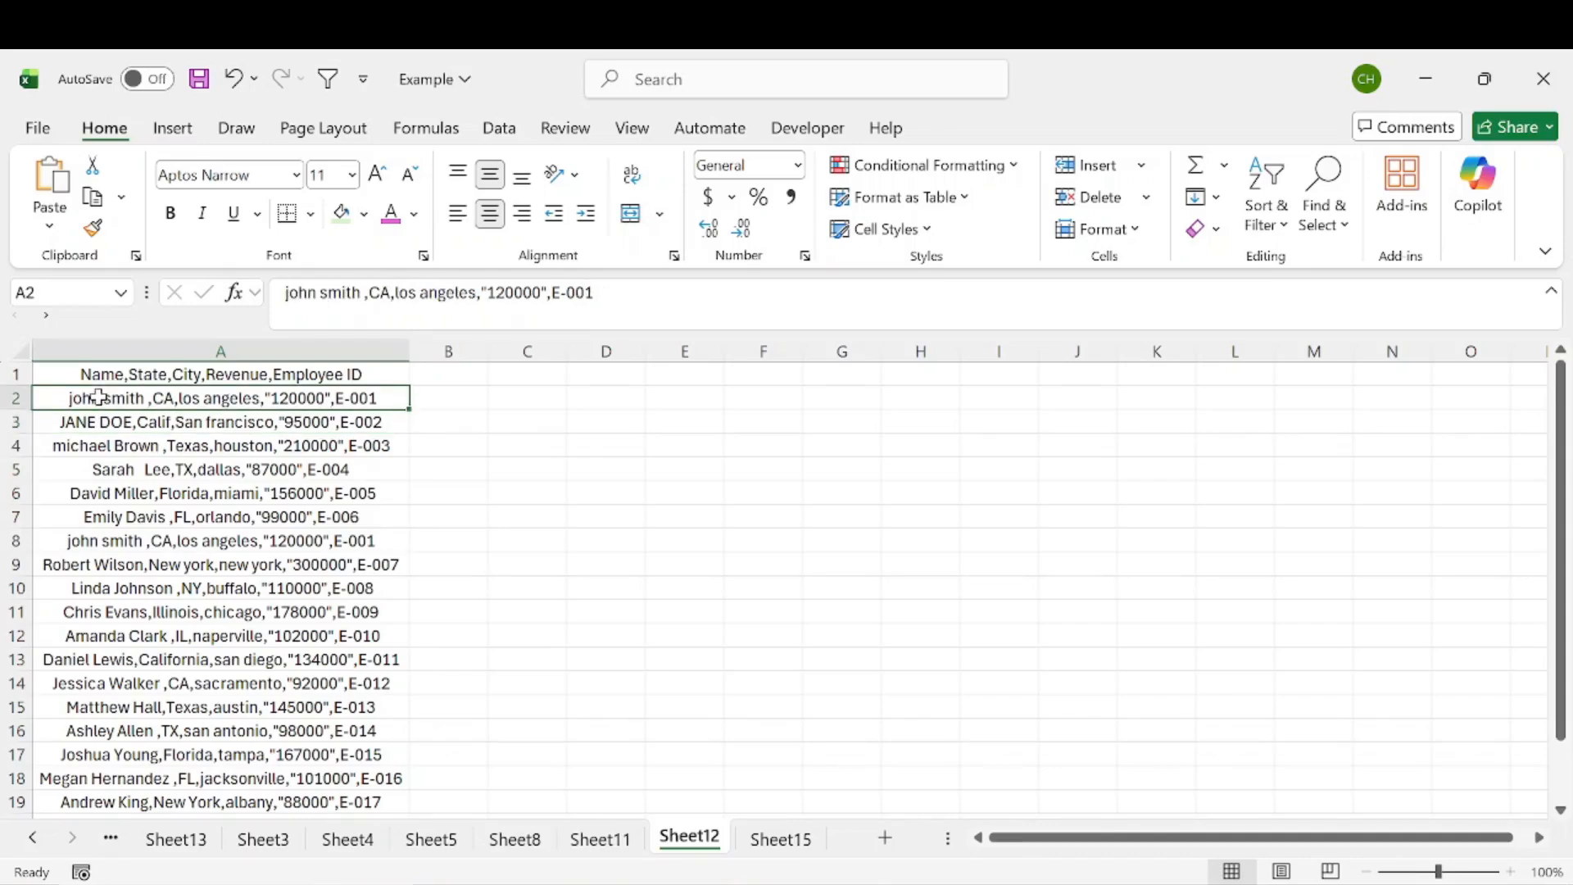
left_click(133, 471)
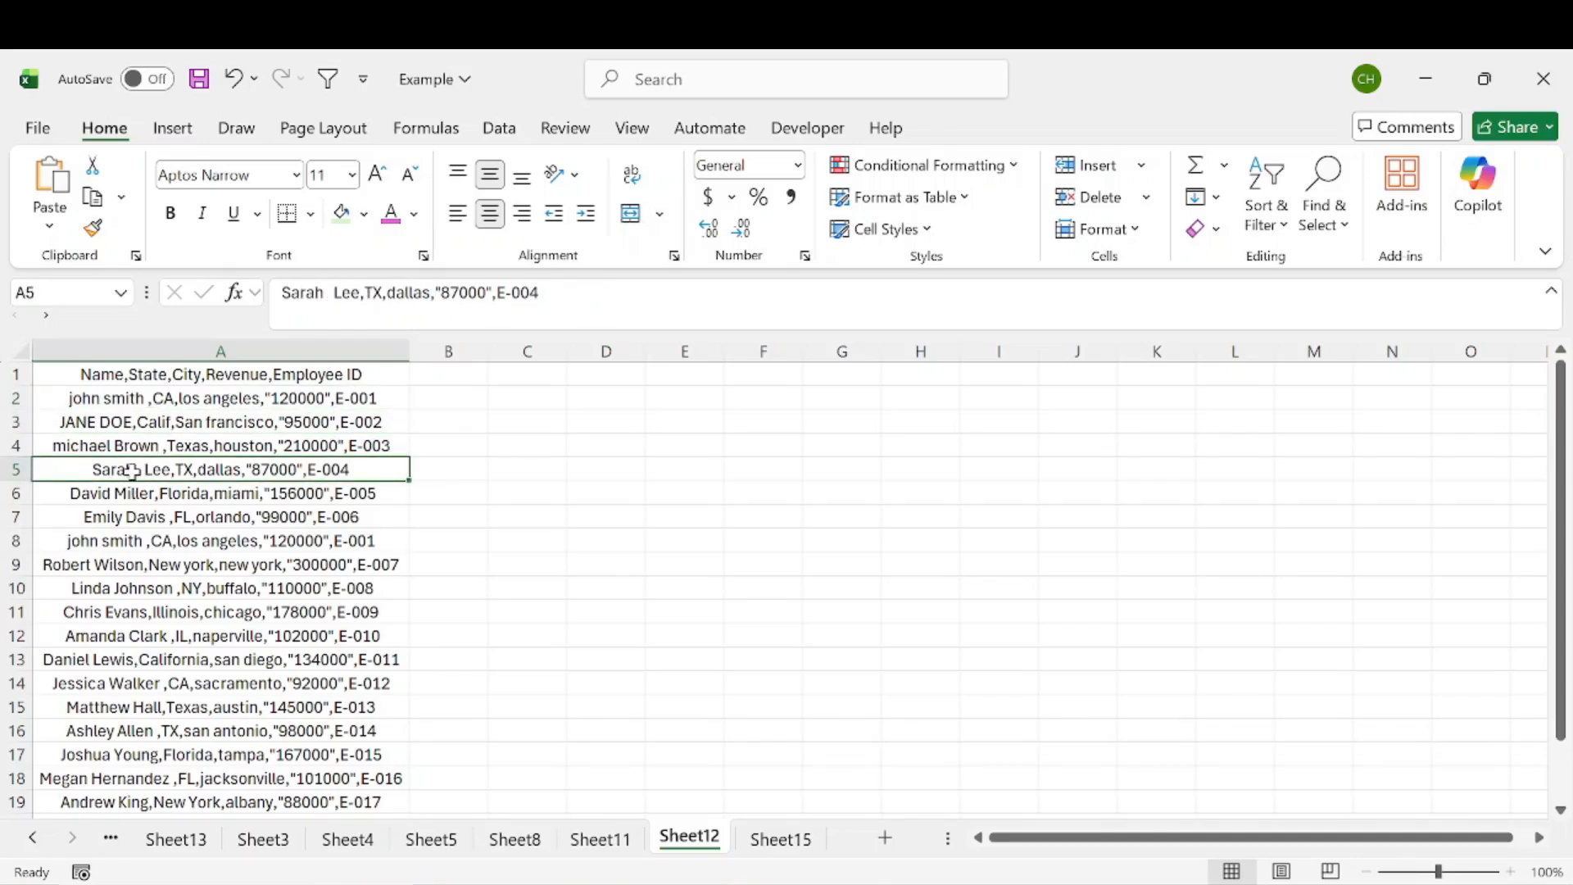
left_click(189, 451)
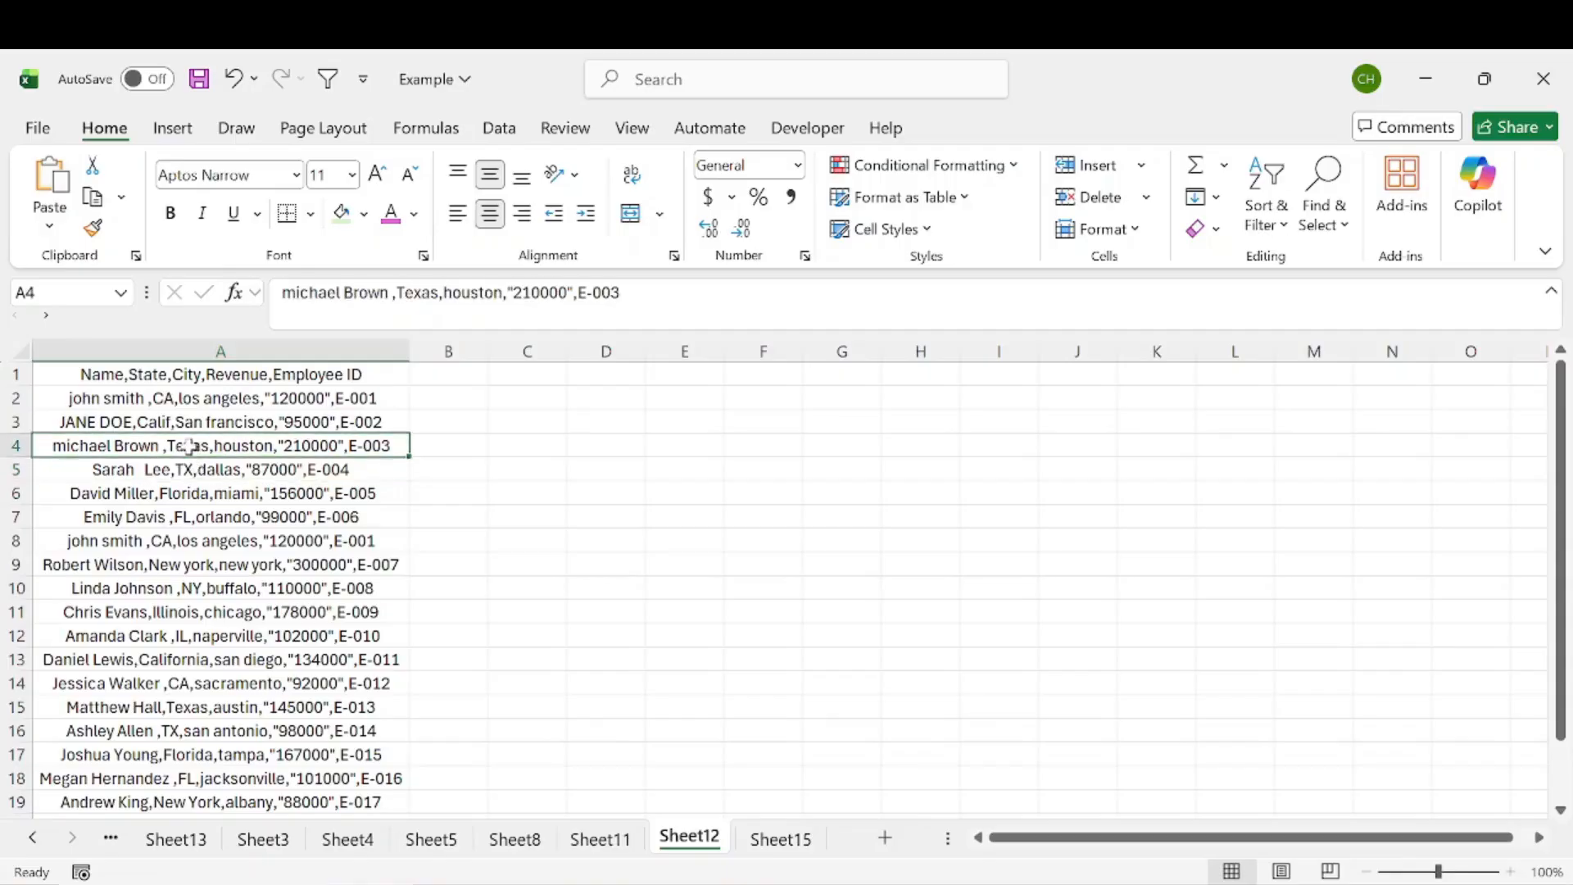
left_click(191, 465)
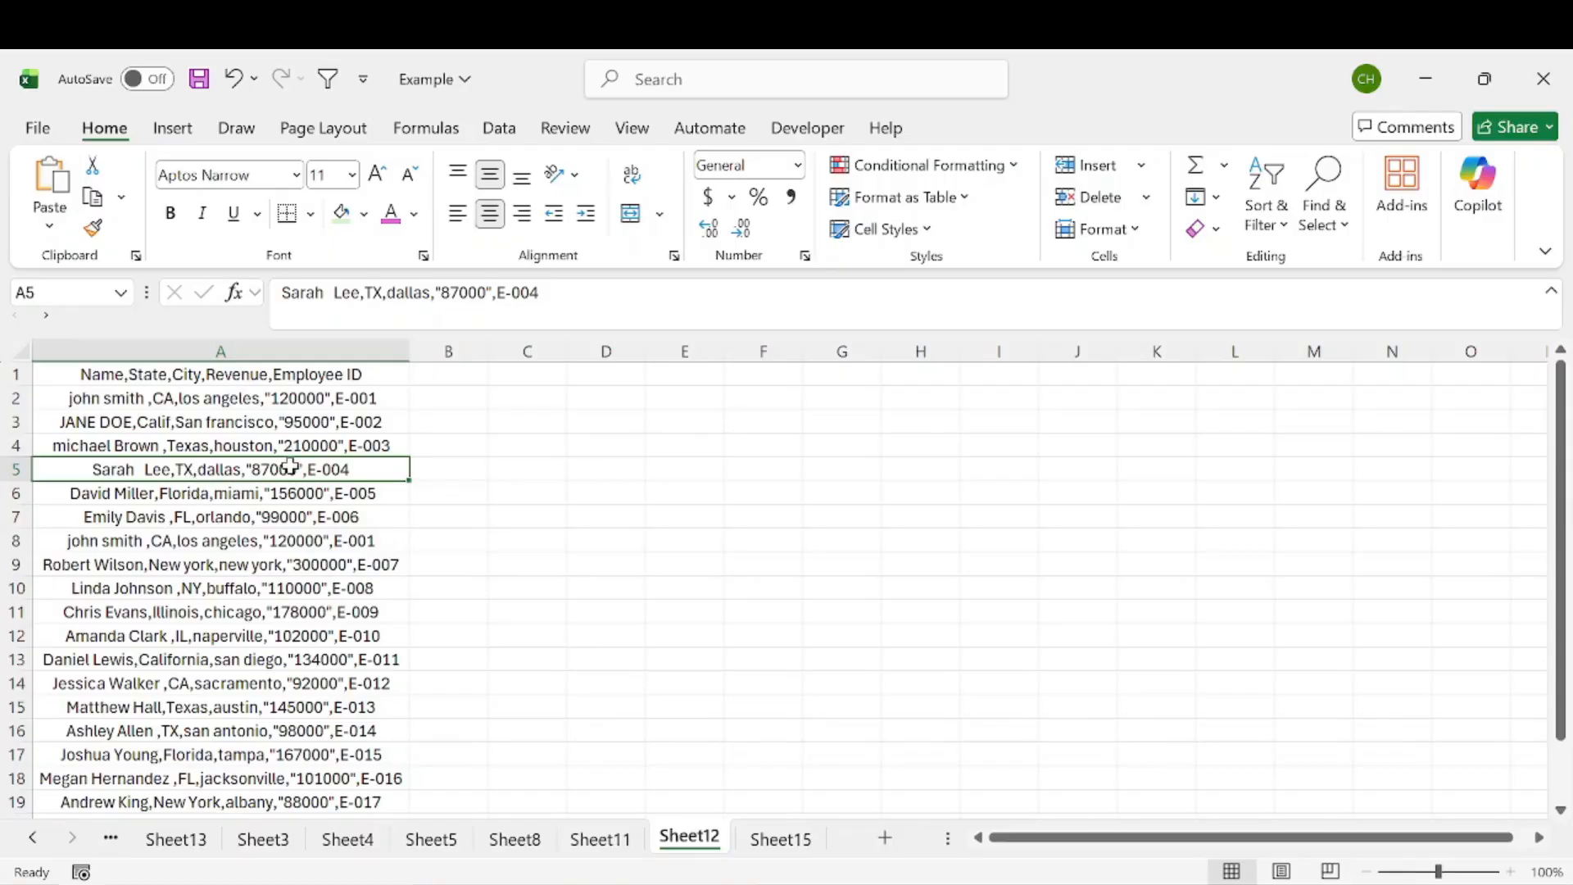
Step: Enter the formula =TRIM(A1) in cell B1
left_click(447, 376)
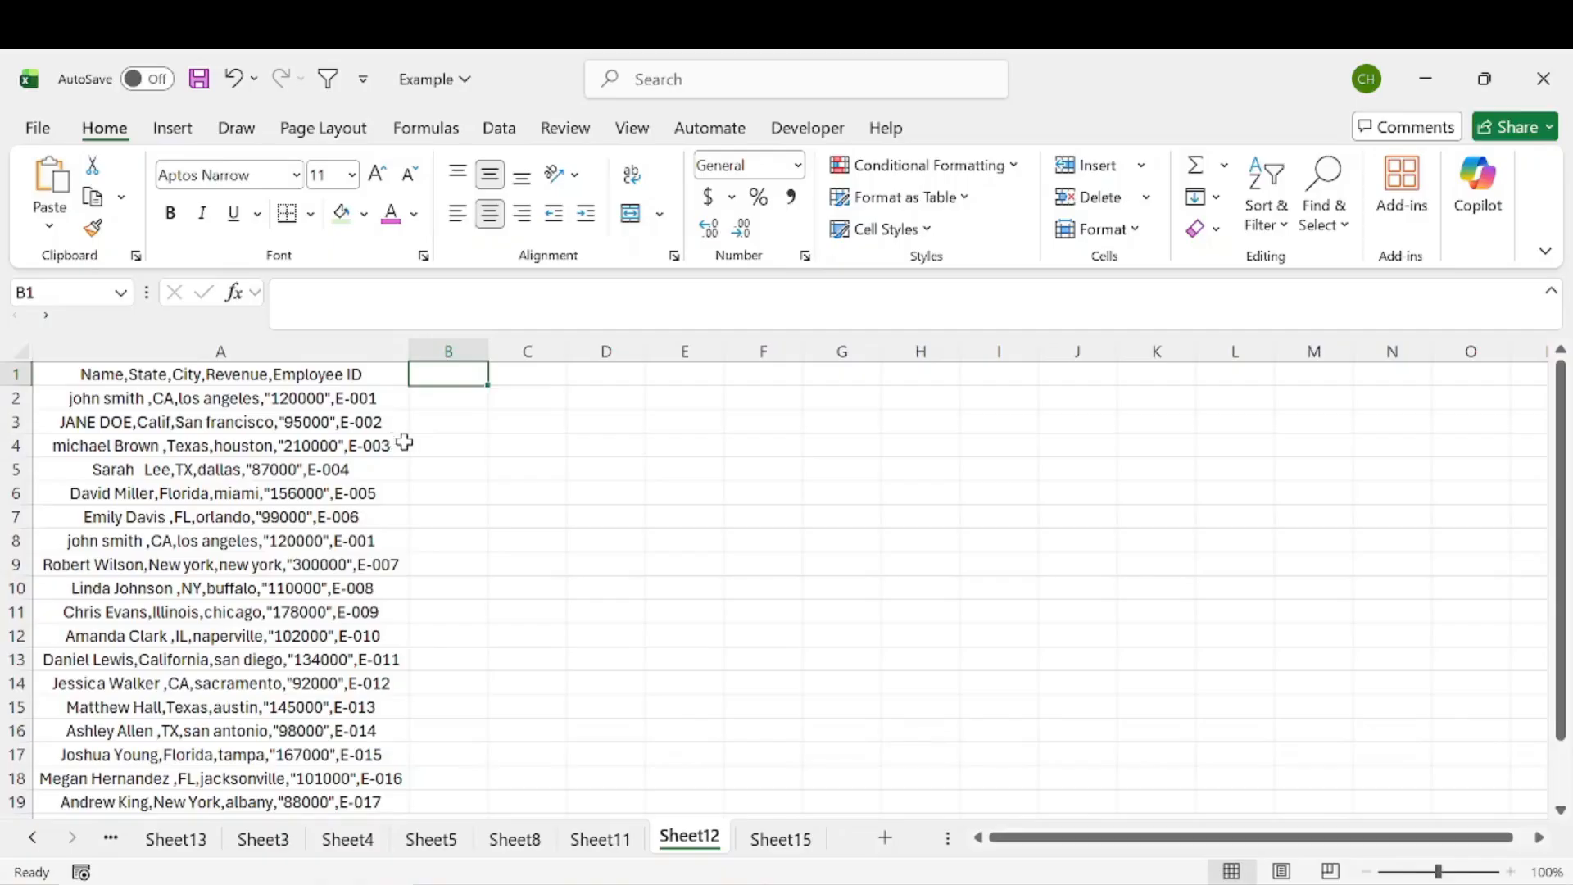
type("=")
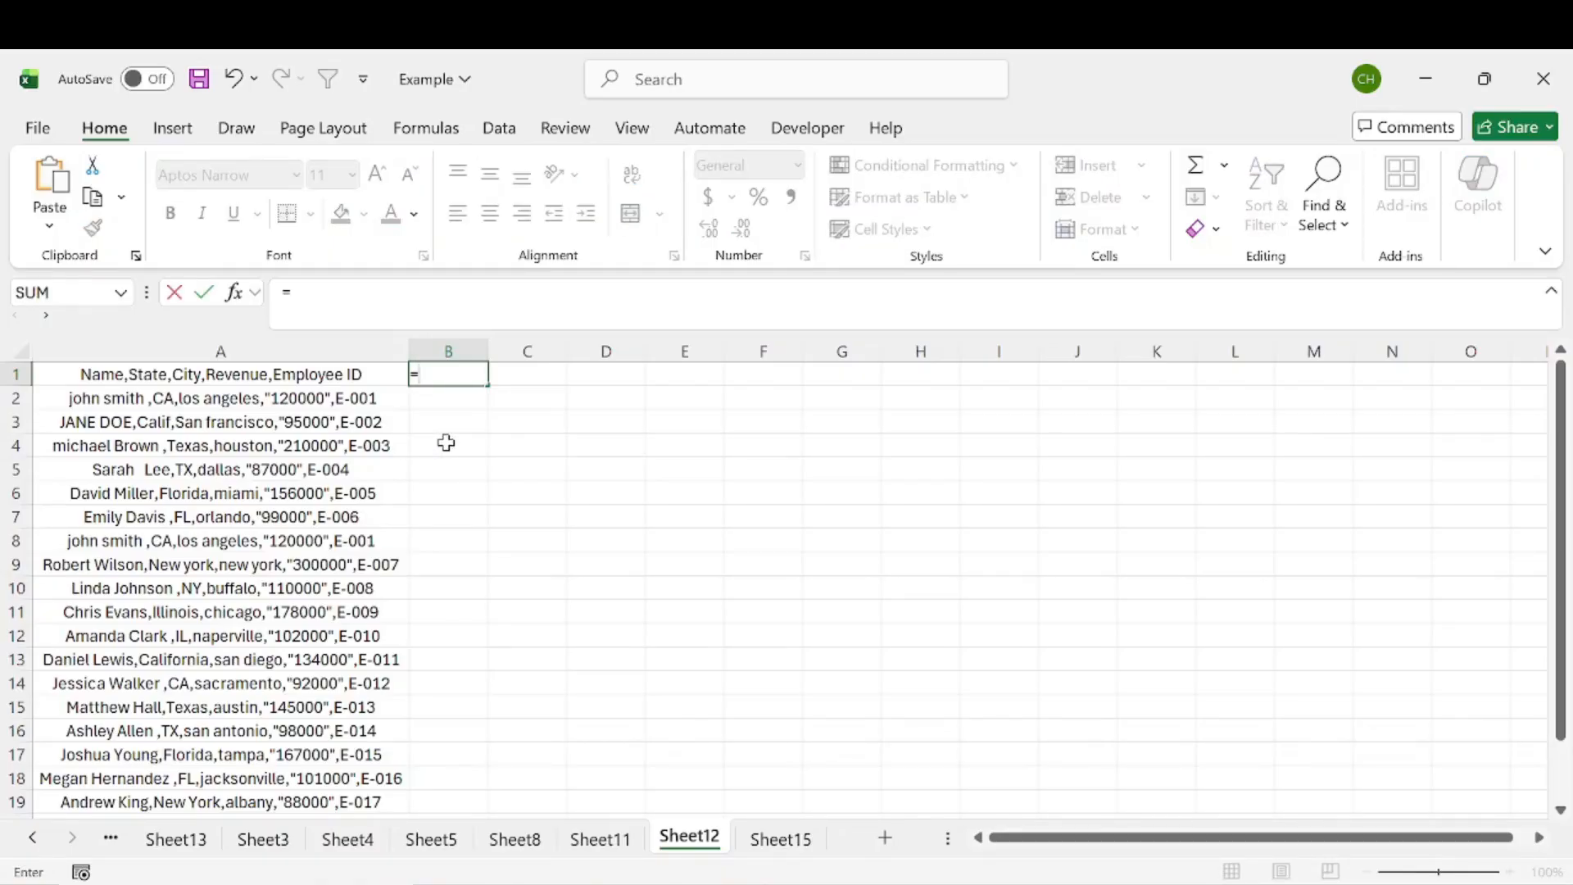
type("t")
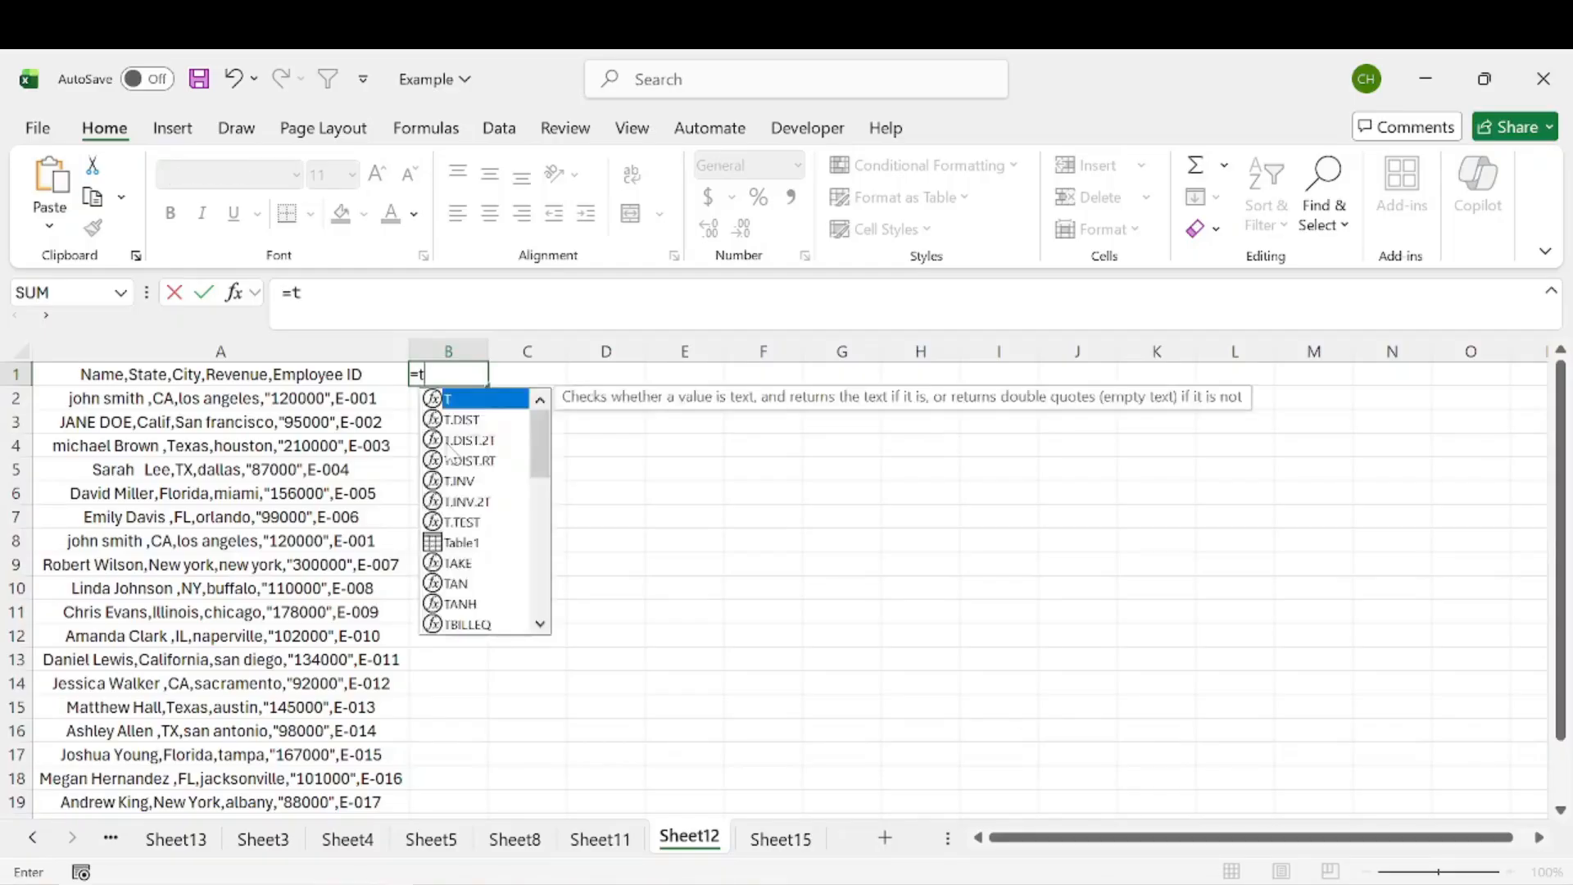
type("rim")
key("Tab")
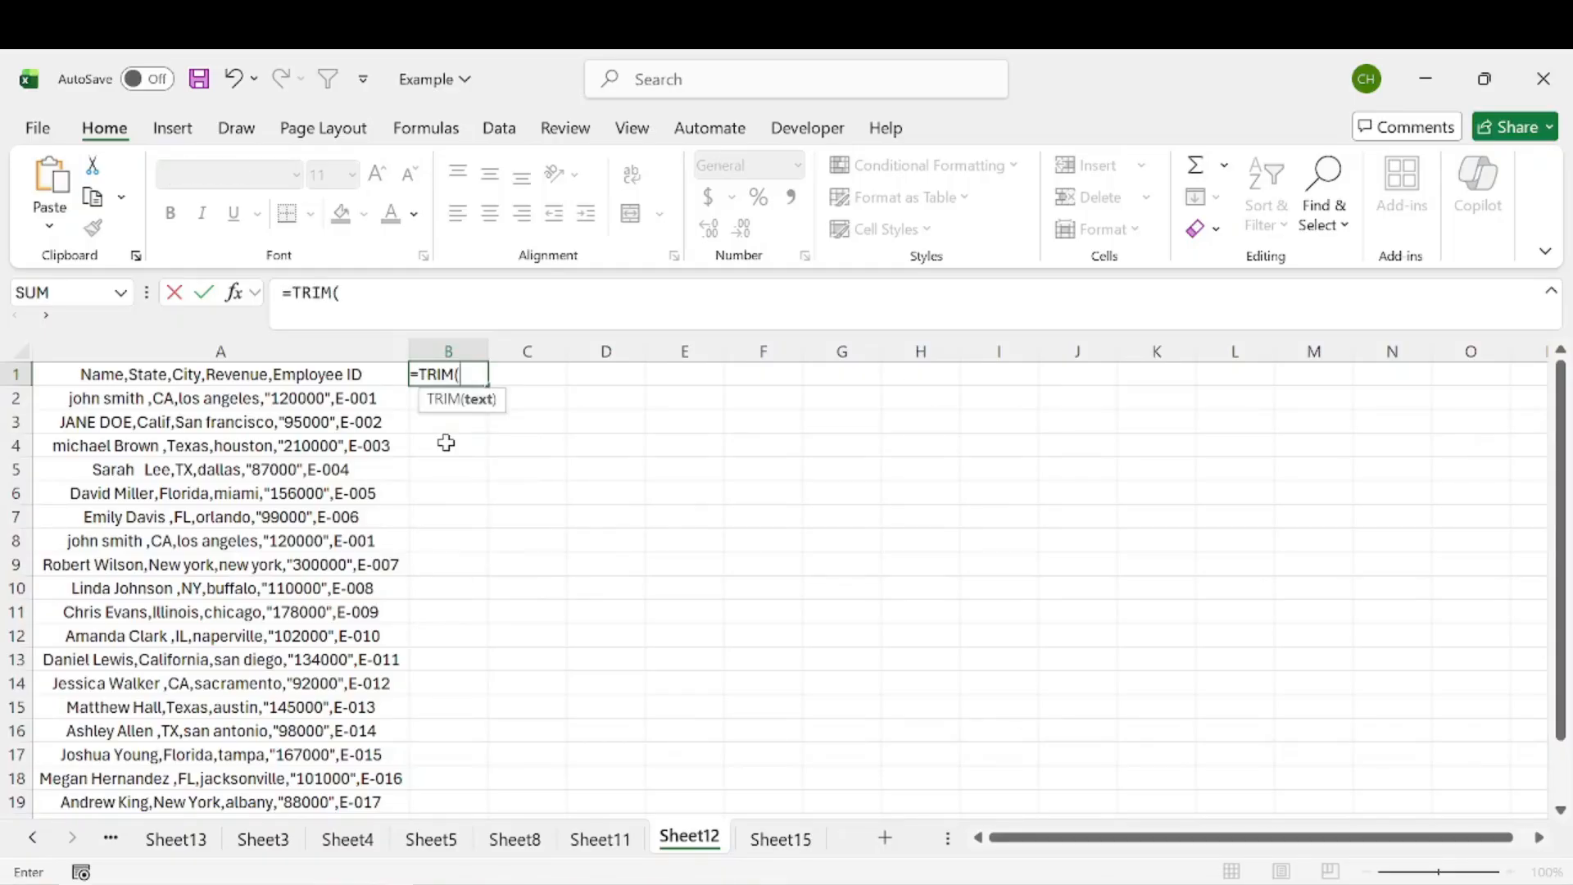
left_click(342, 375)
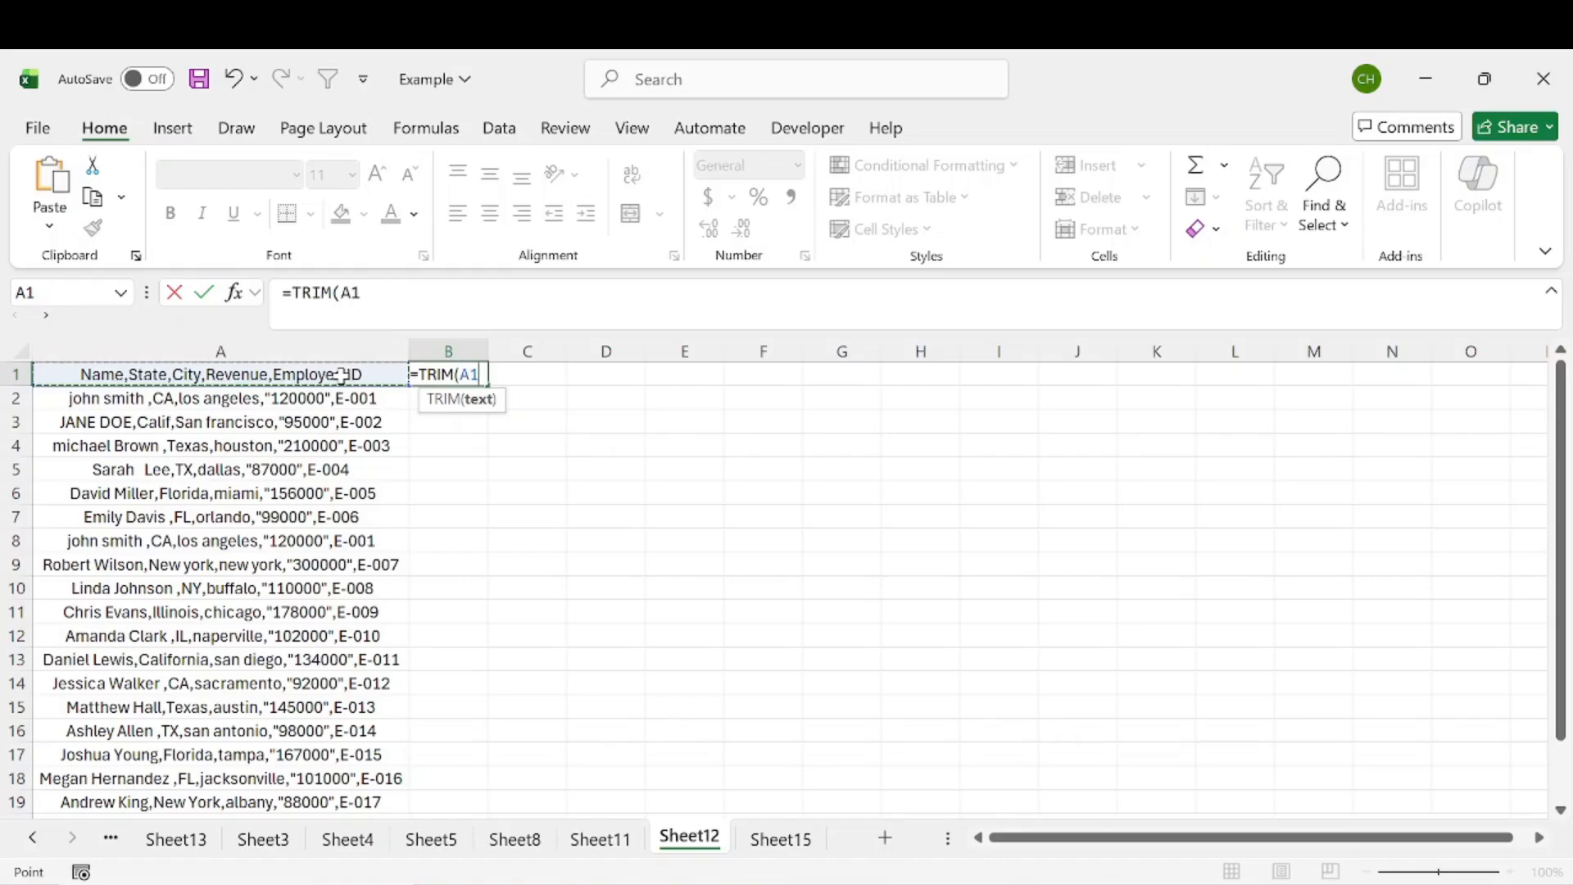
key("Return")
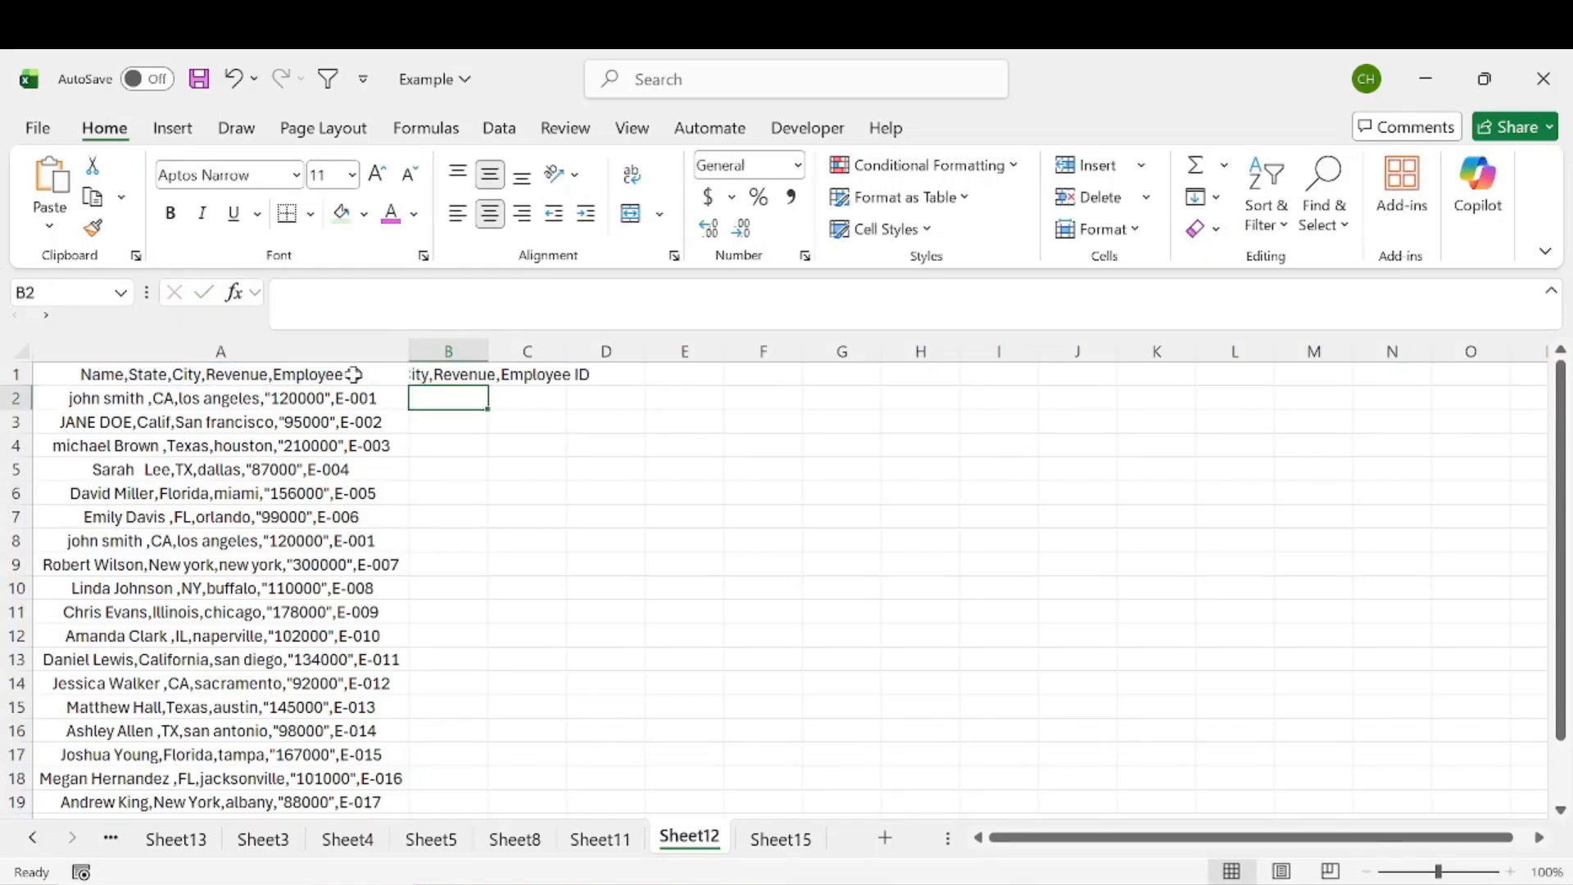
Step: Widen column B to fit its contents and fill the TRIM formula down to the last data row
double_click(490, 349)
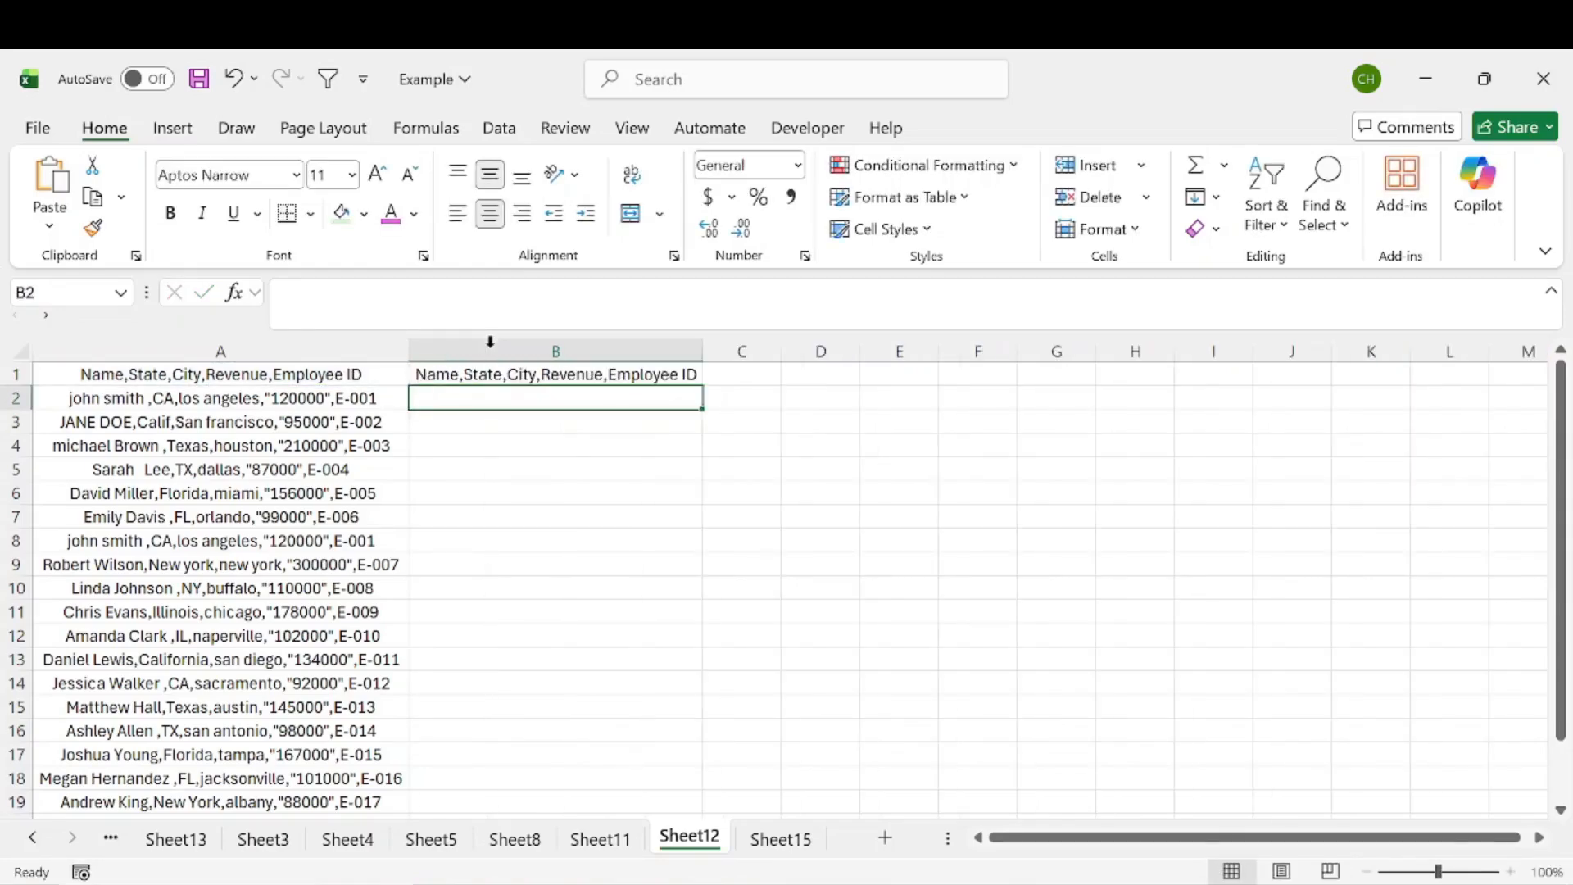
key("Up")
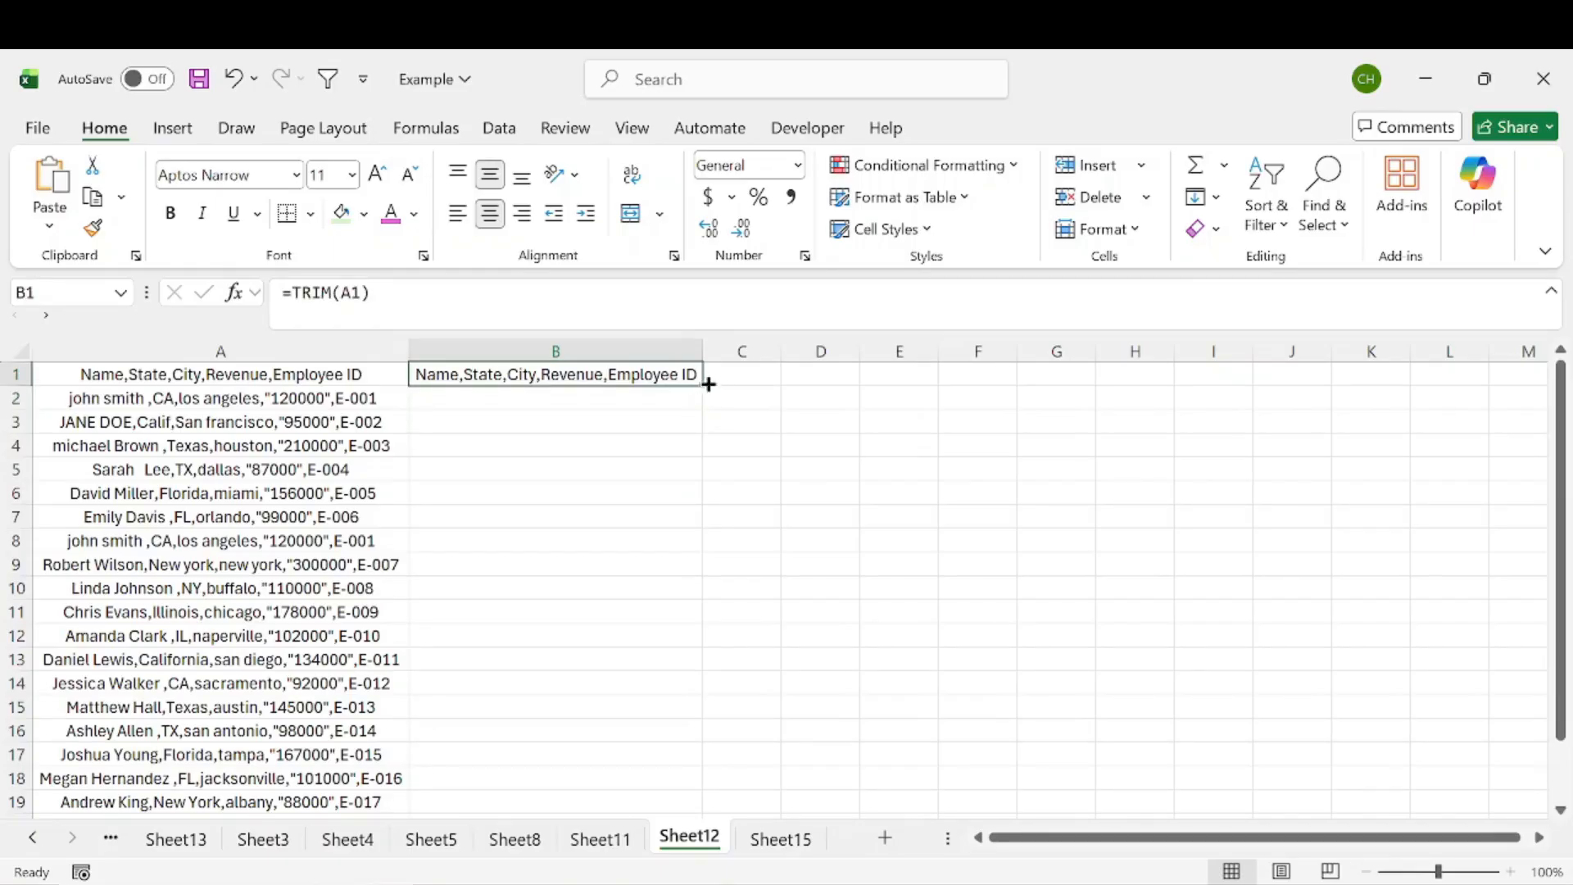
double_click(703, 386)
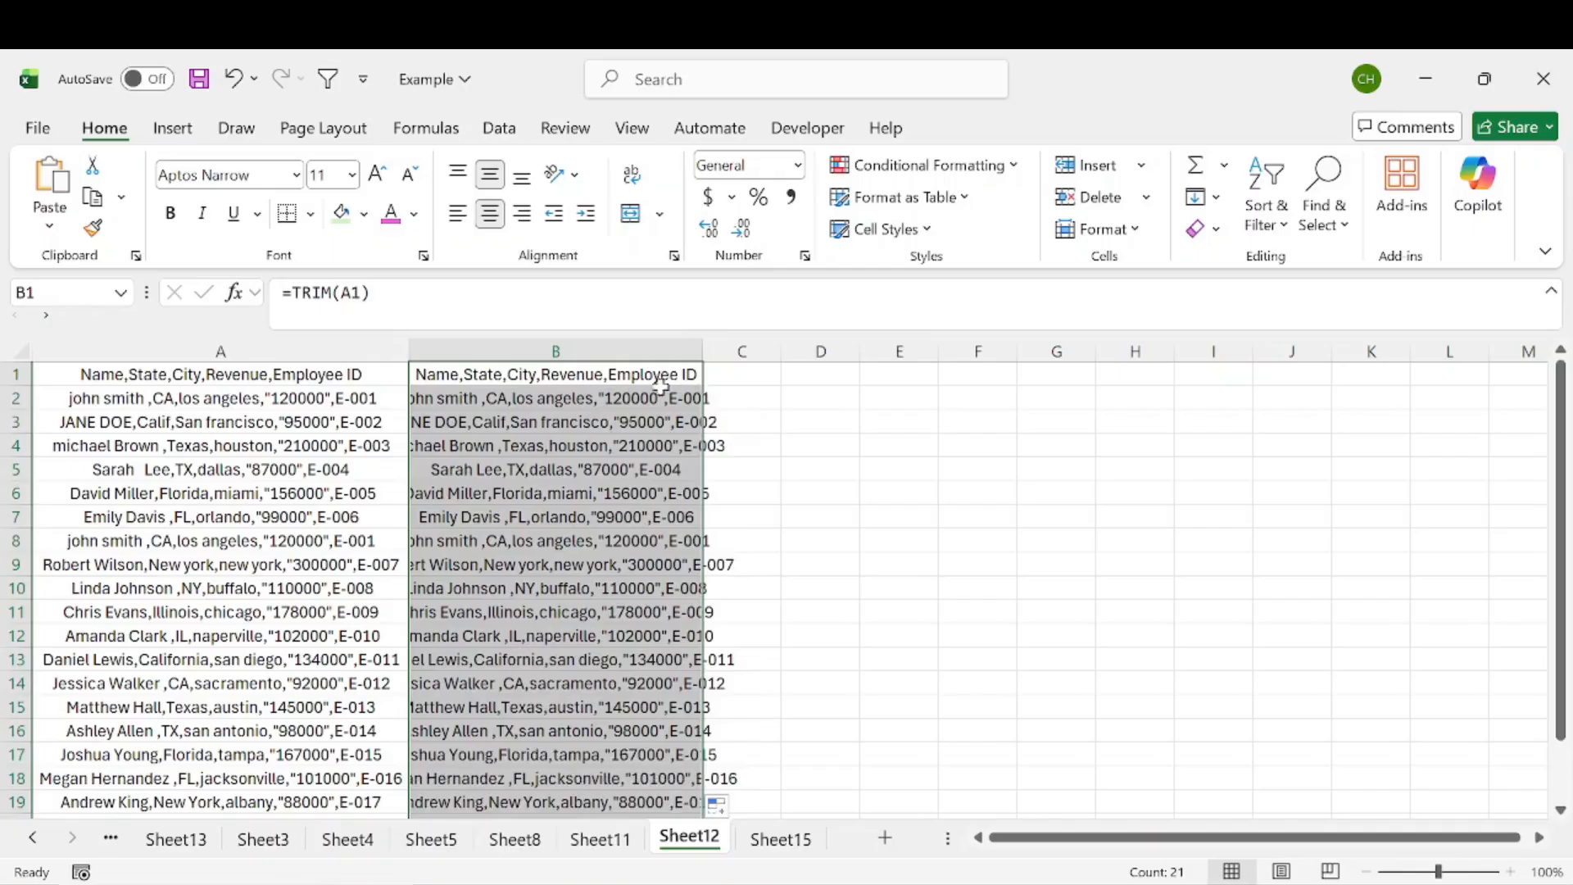
Step: Inspect the TRIM formulas in several column B cells against the original rows
left_click(282, 585)
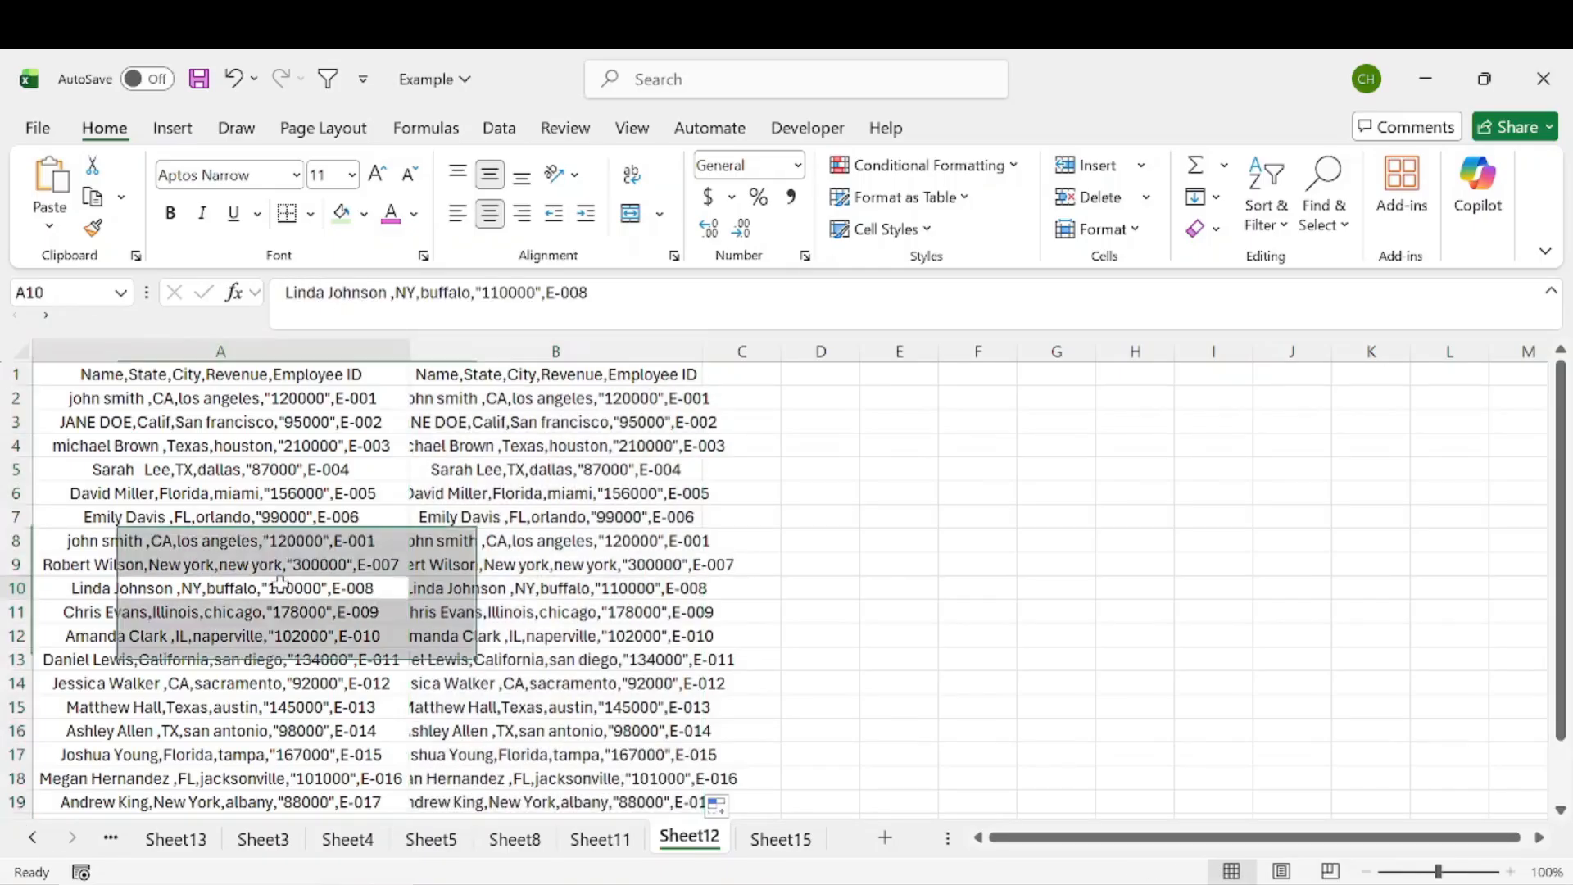
key("Right")
left_click(447, 297)
left_click(483, 629)
left_click(490, 300)
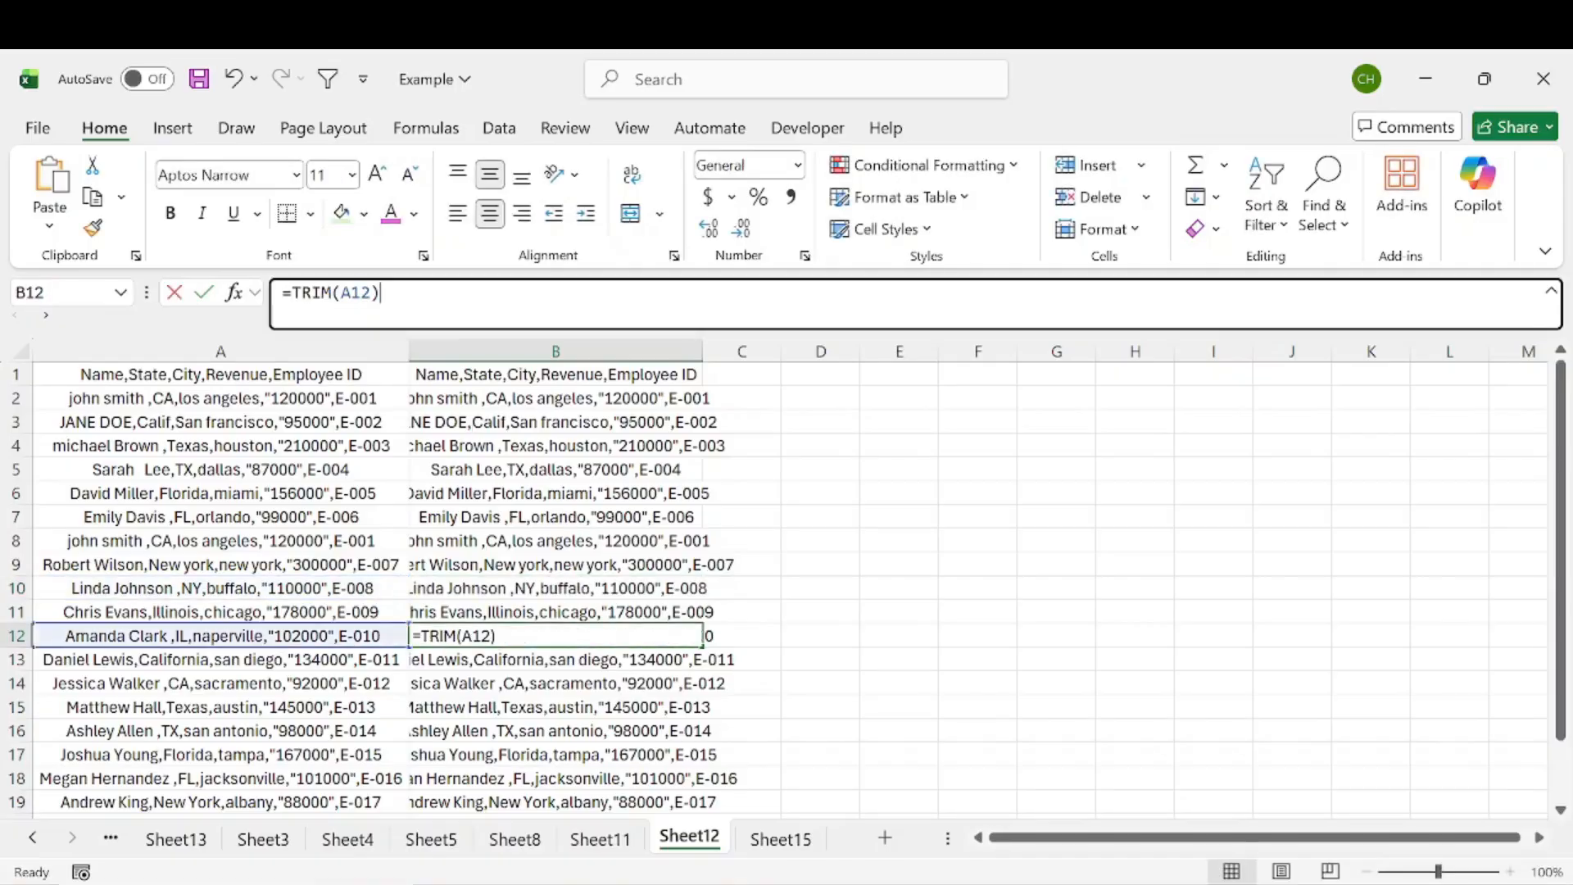
left_click(531, 518)
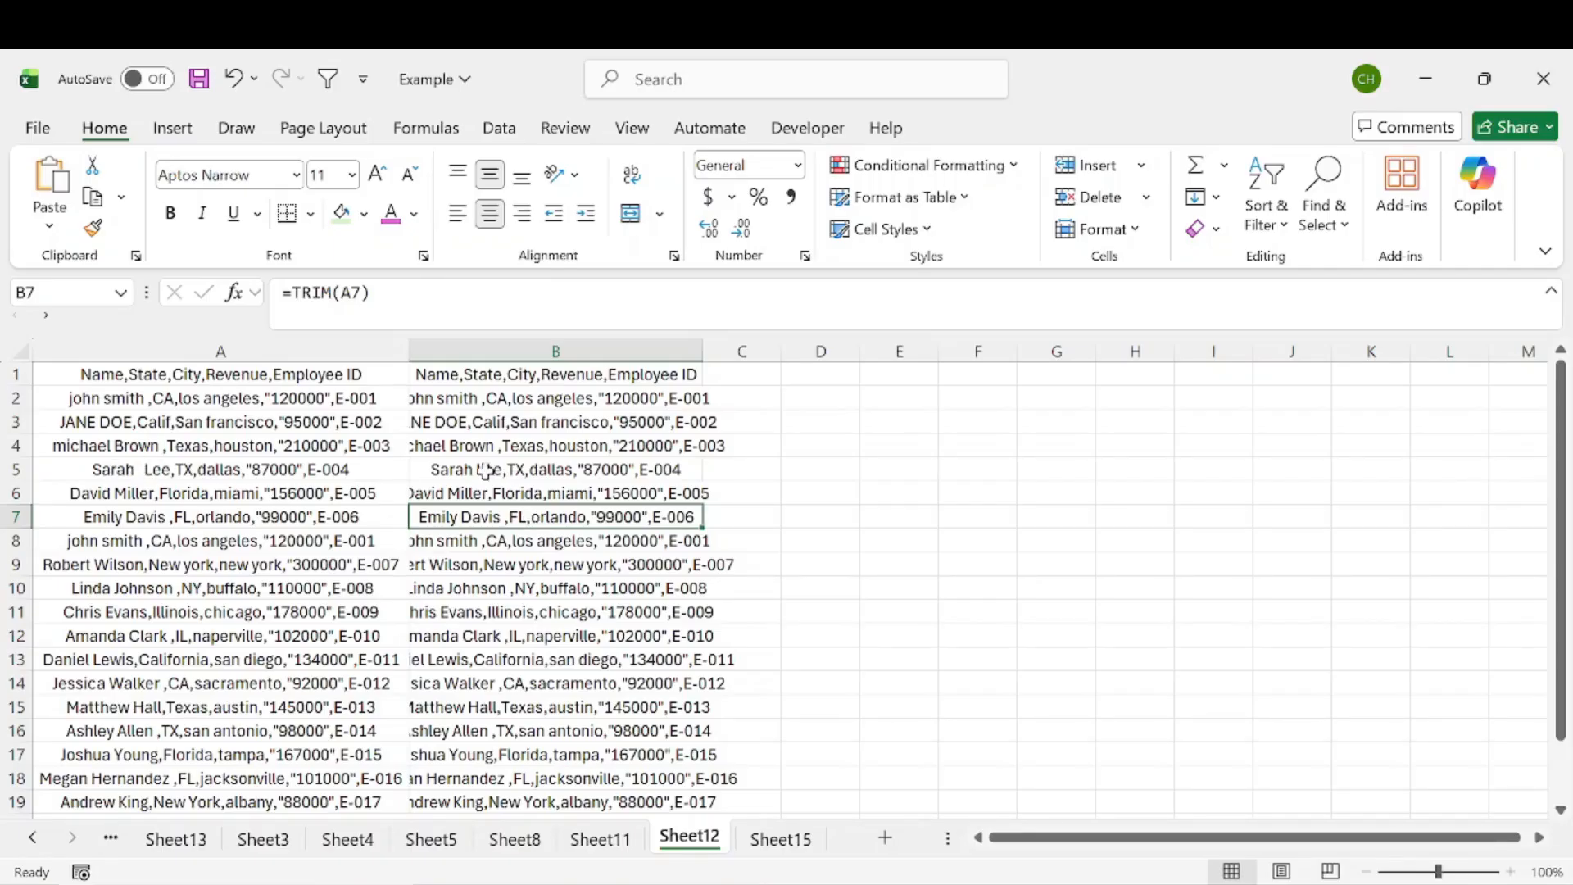
Step: Autofit column B's width to the trimmed text
double_click(702, 351)
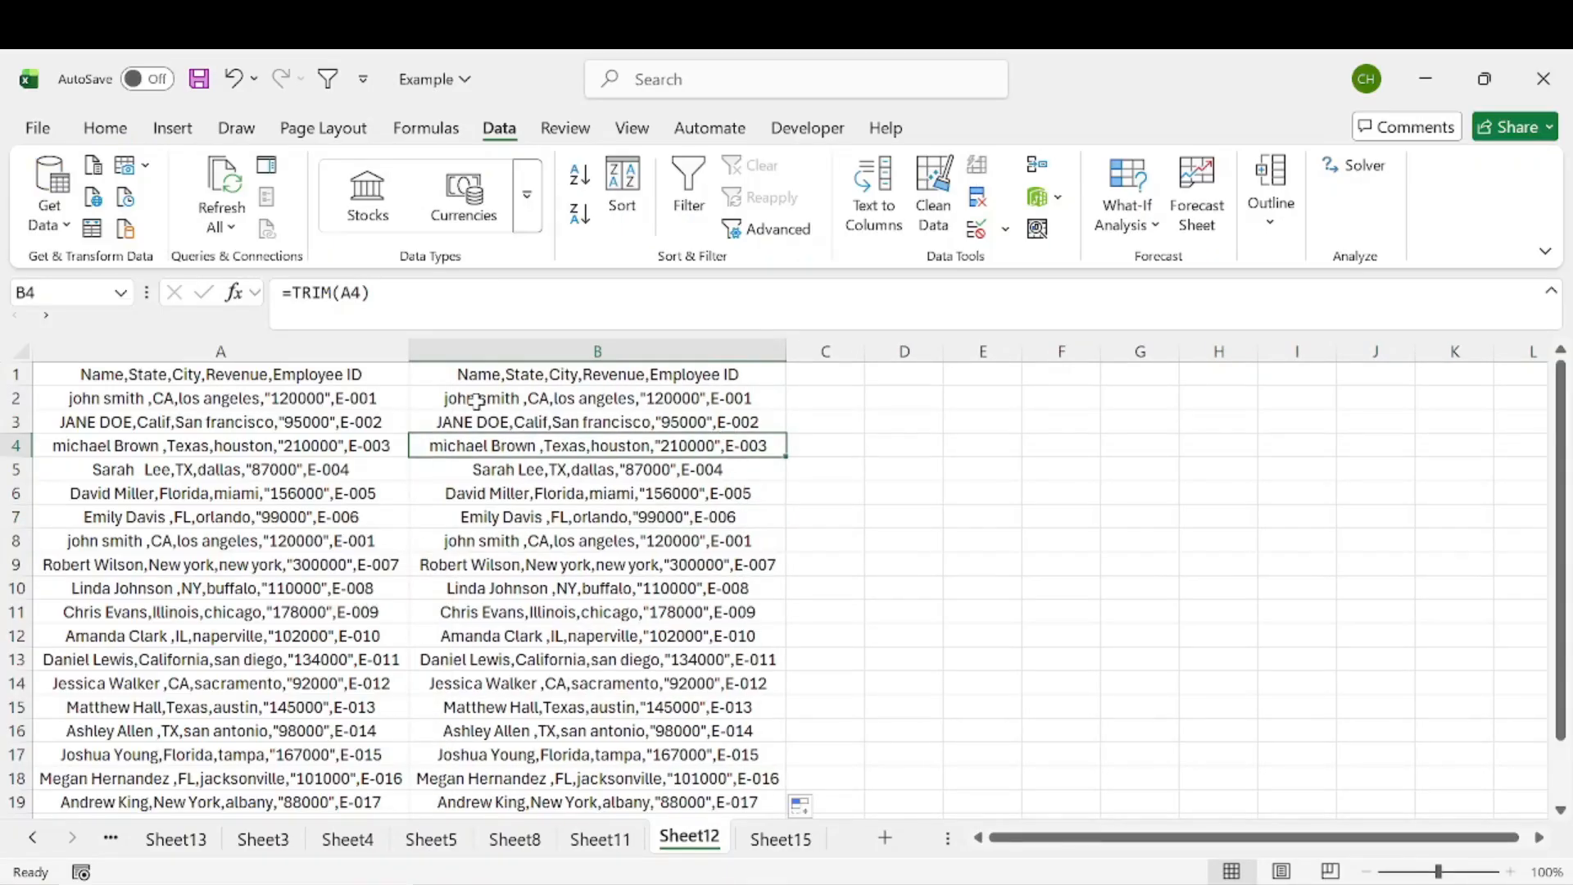
left_click(482, 400)
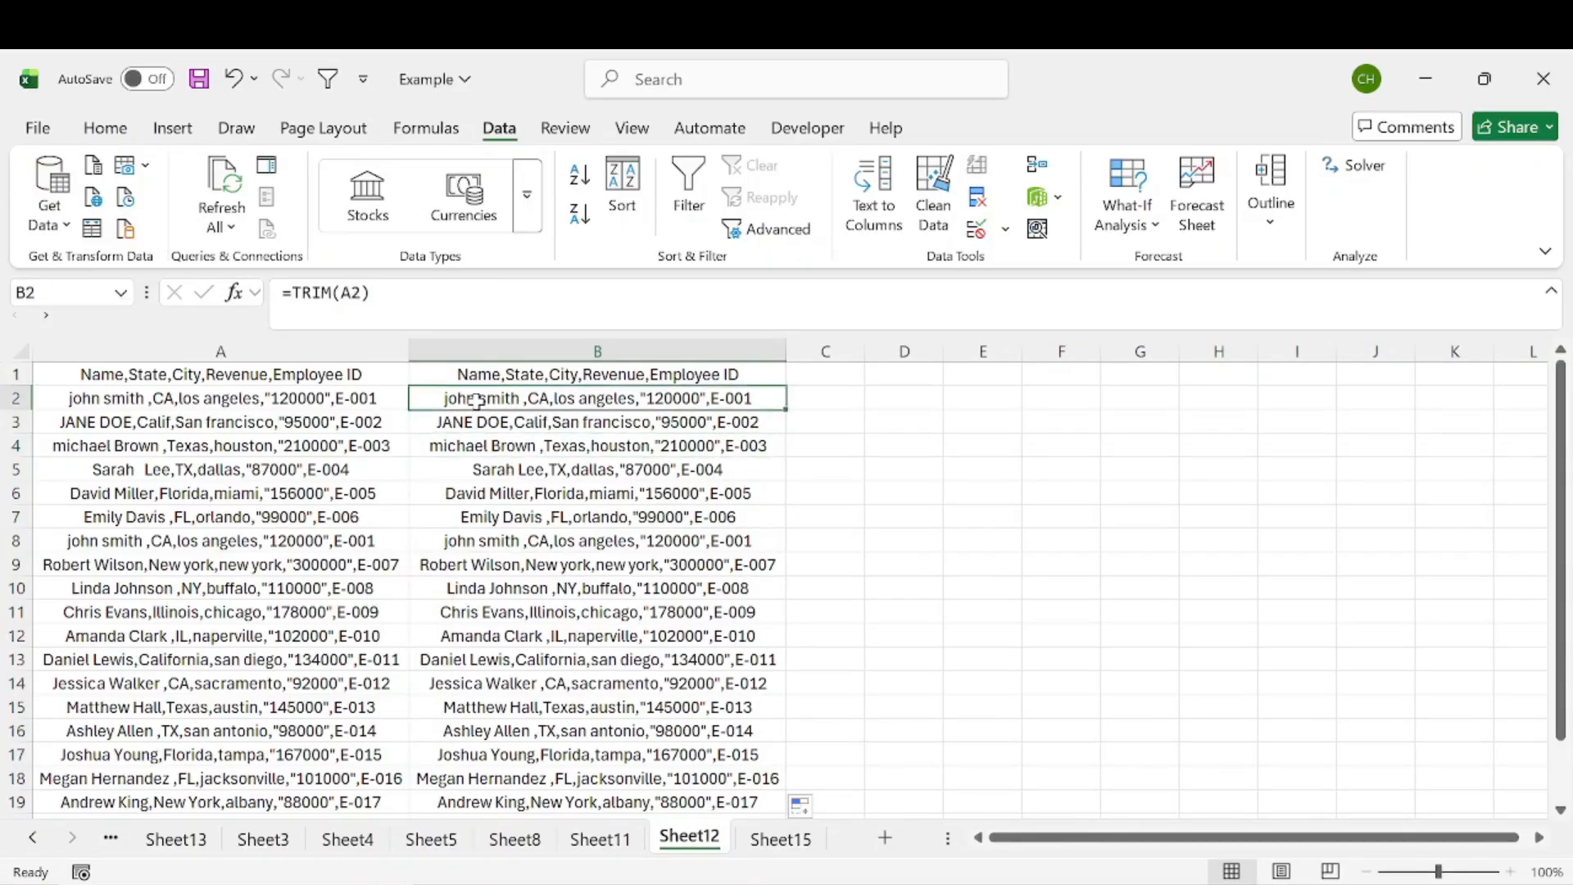
key("F2")
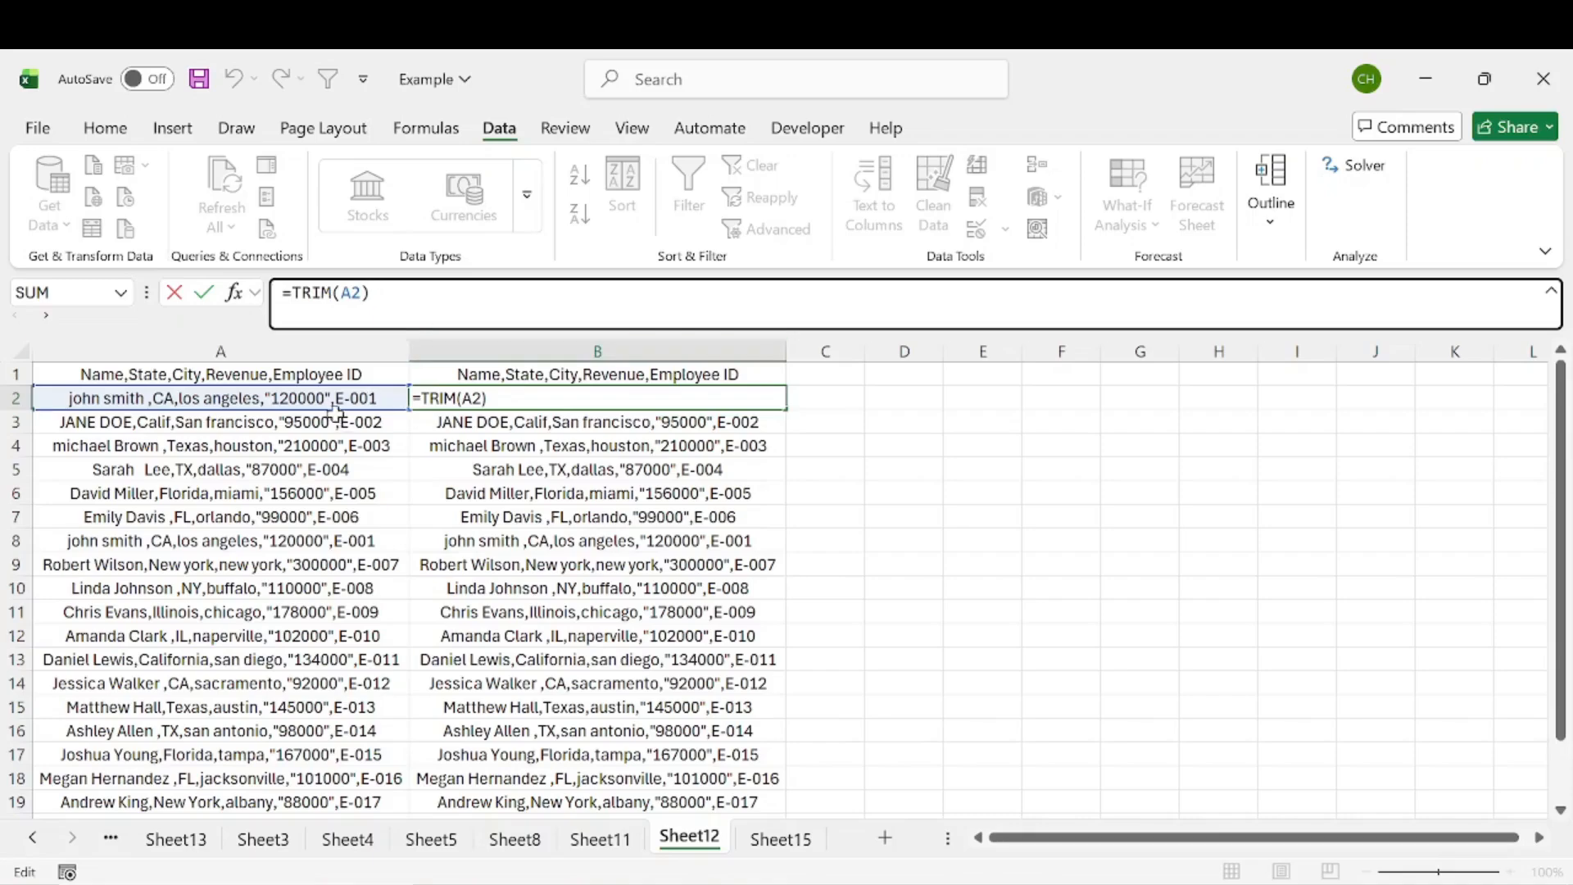
left_click(545, 453)
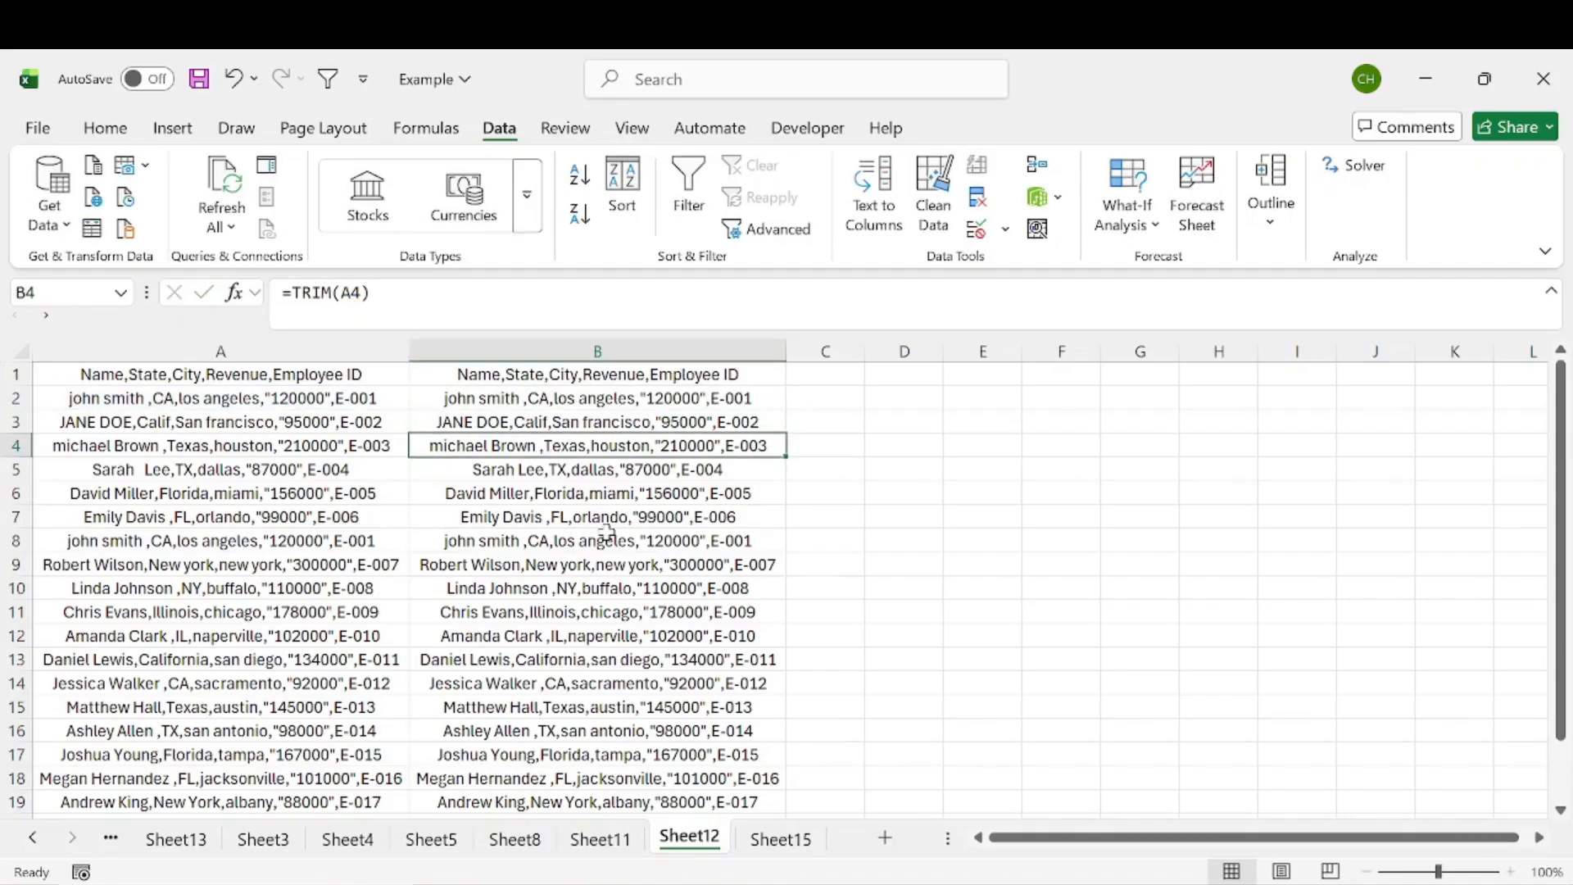
Step: Copy column B and paste it back over itself as values only
left_click(518, 344)
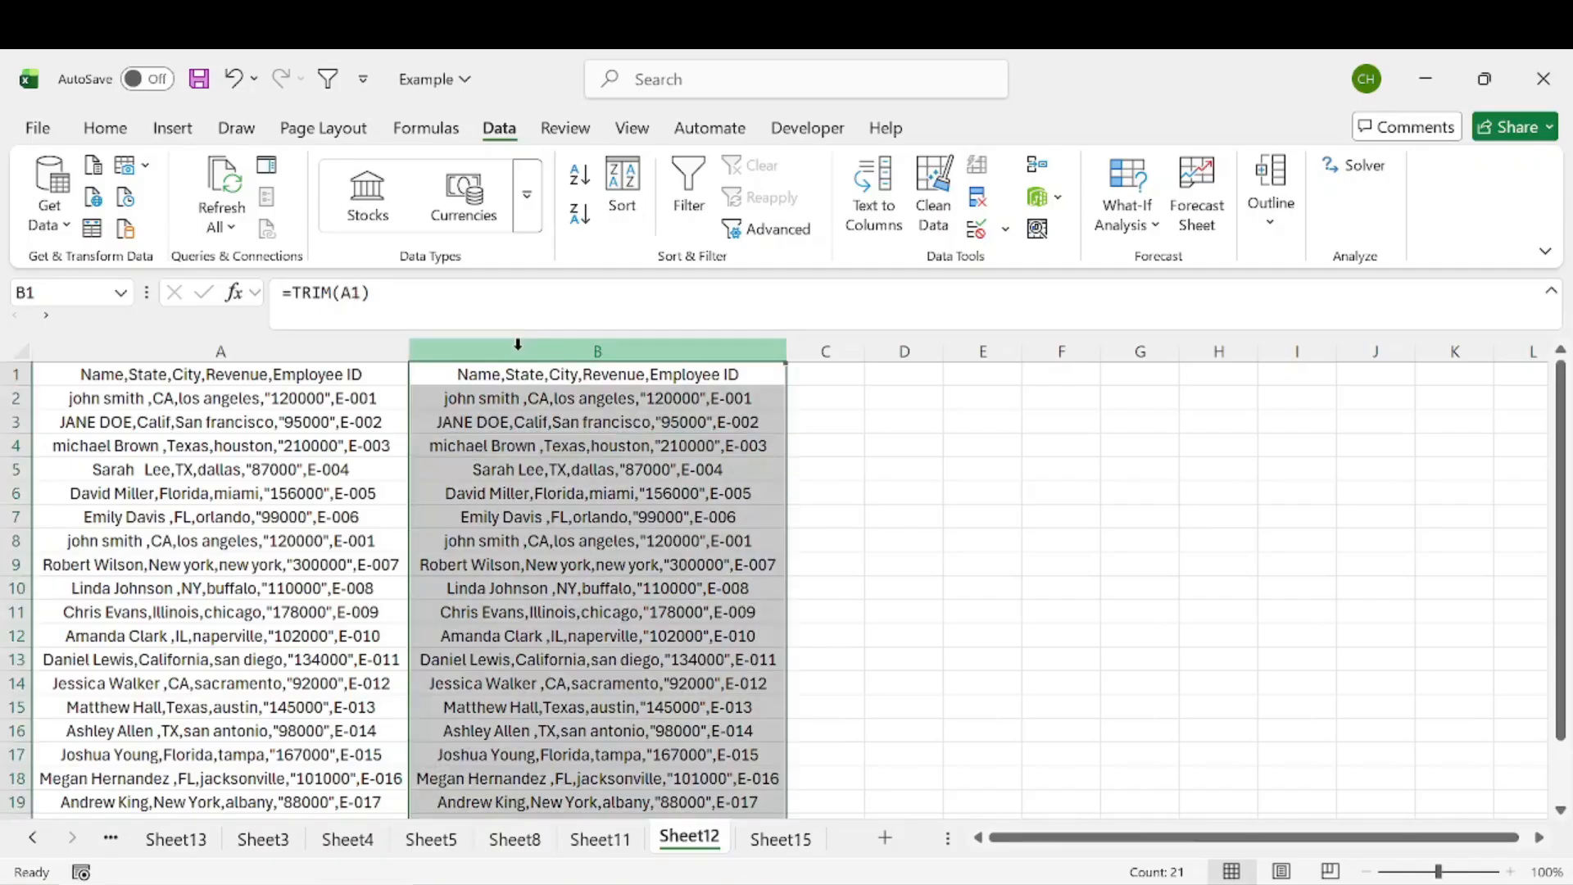
key("ctrl+c")
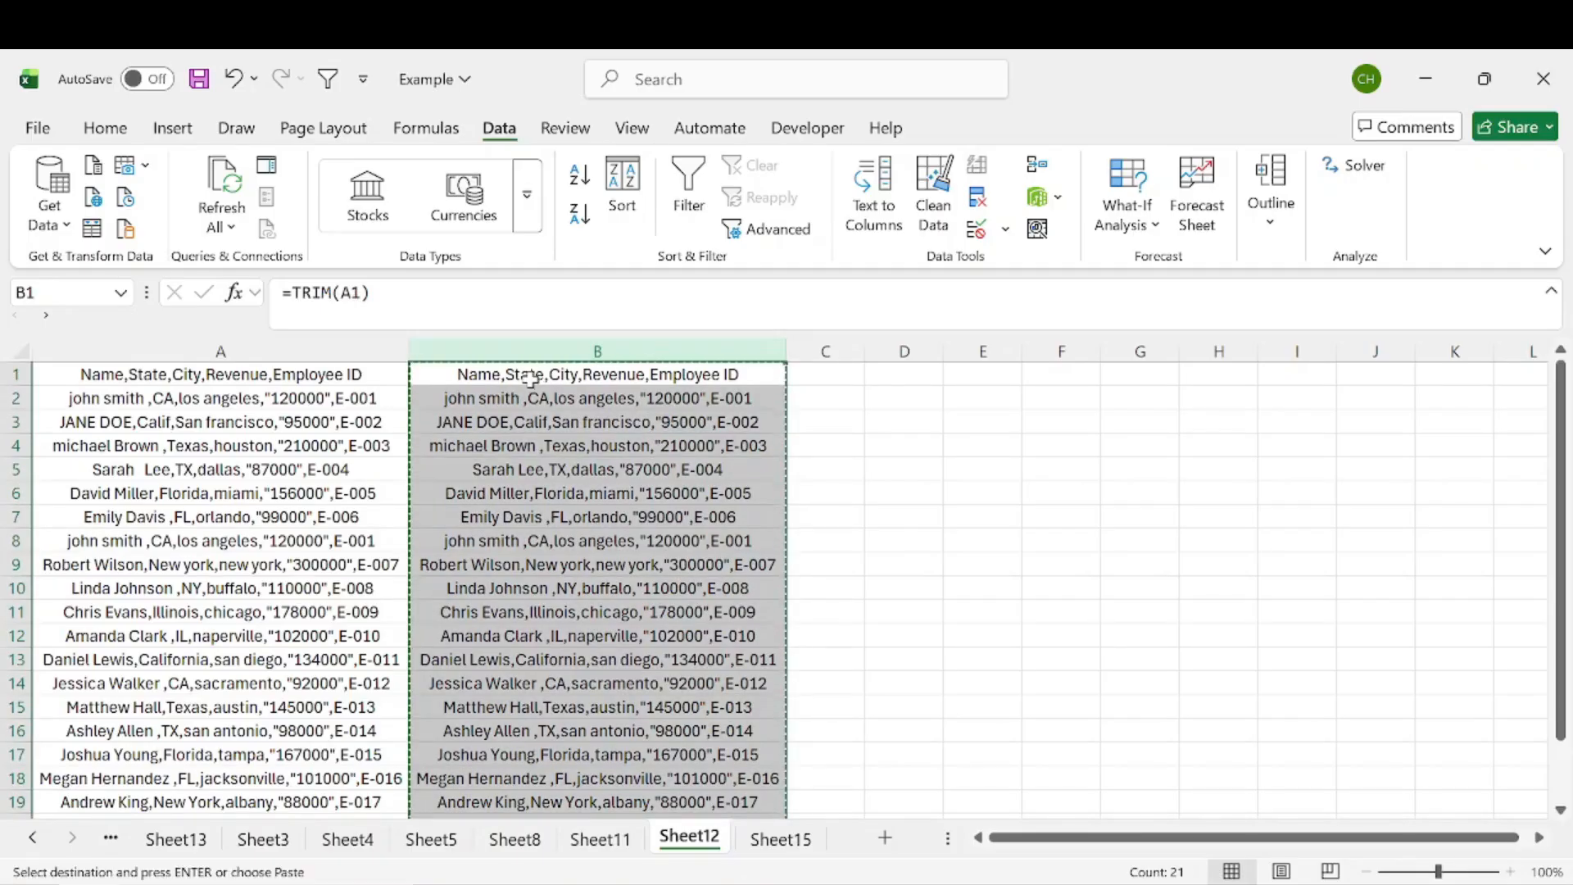
right_click(534, 392)
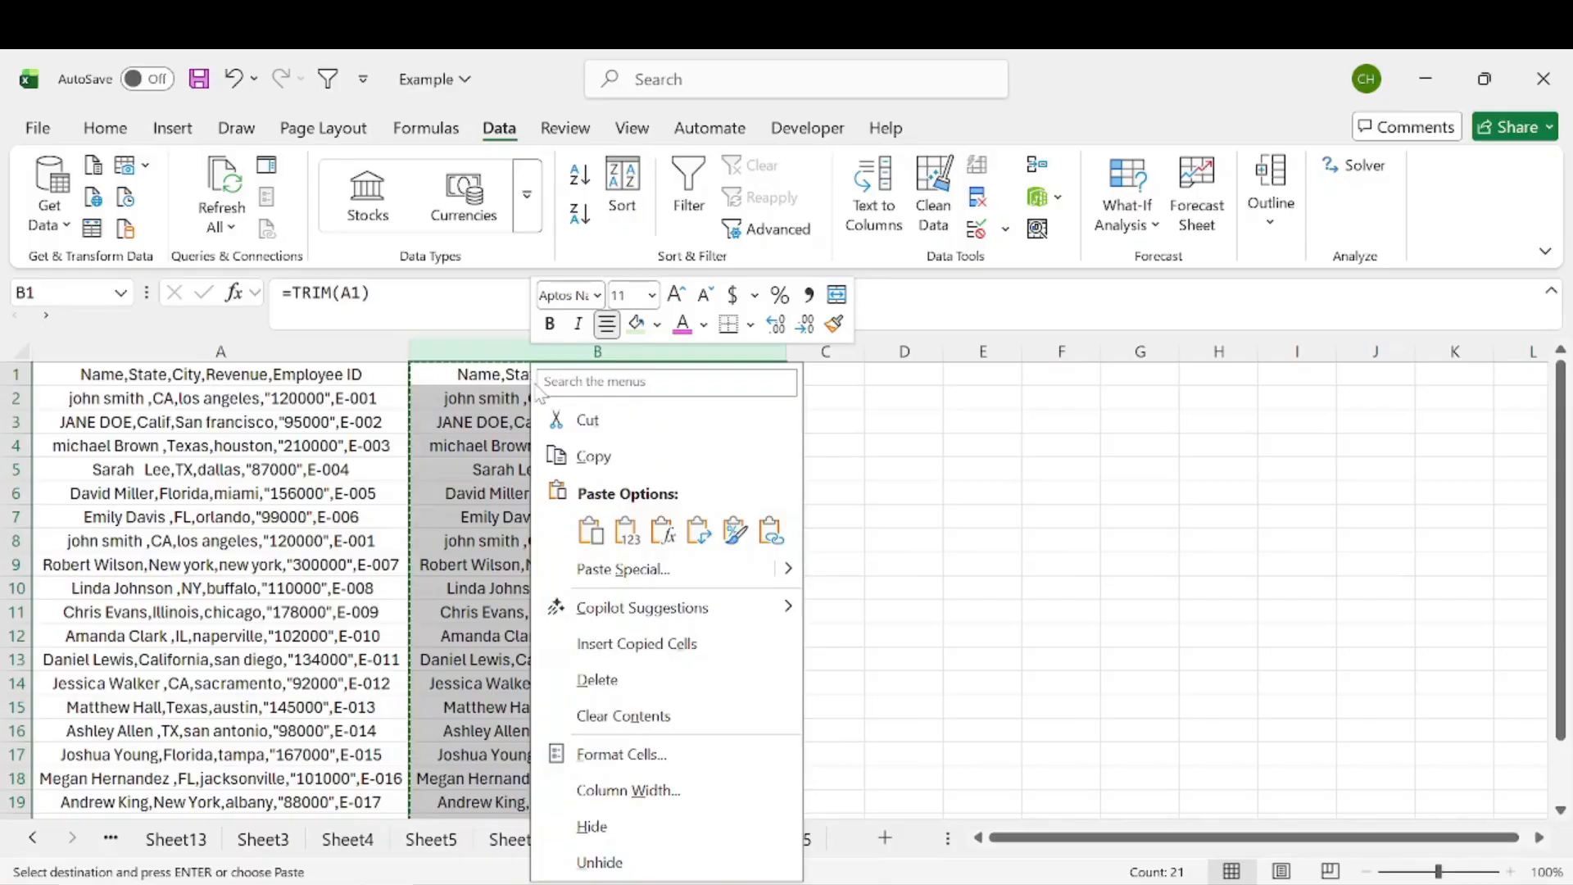
left_click(627, 531)
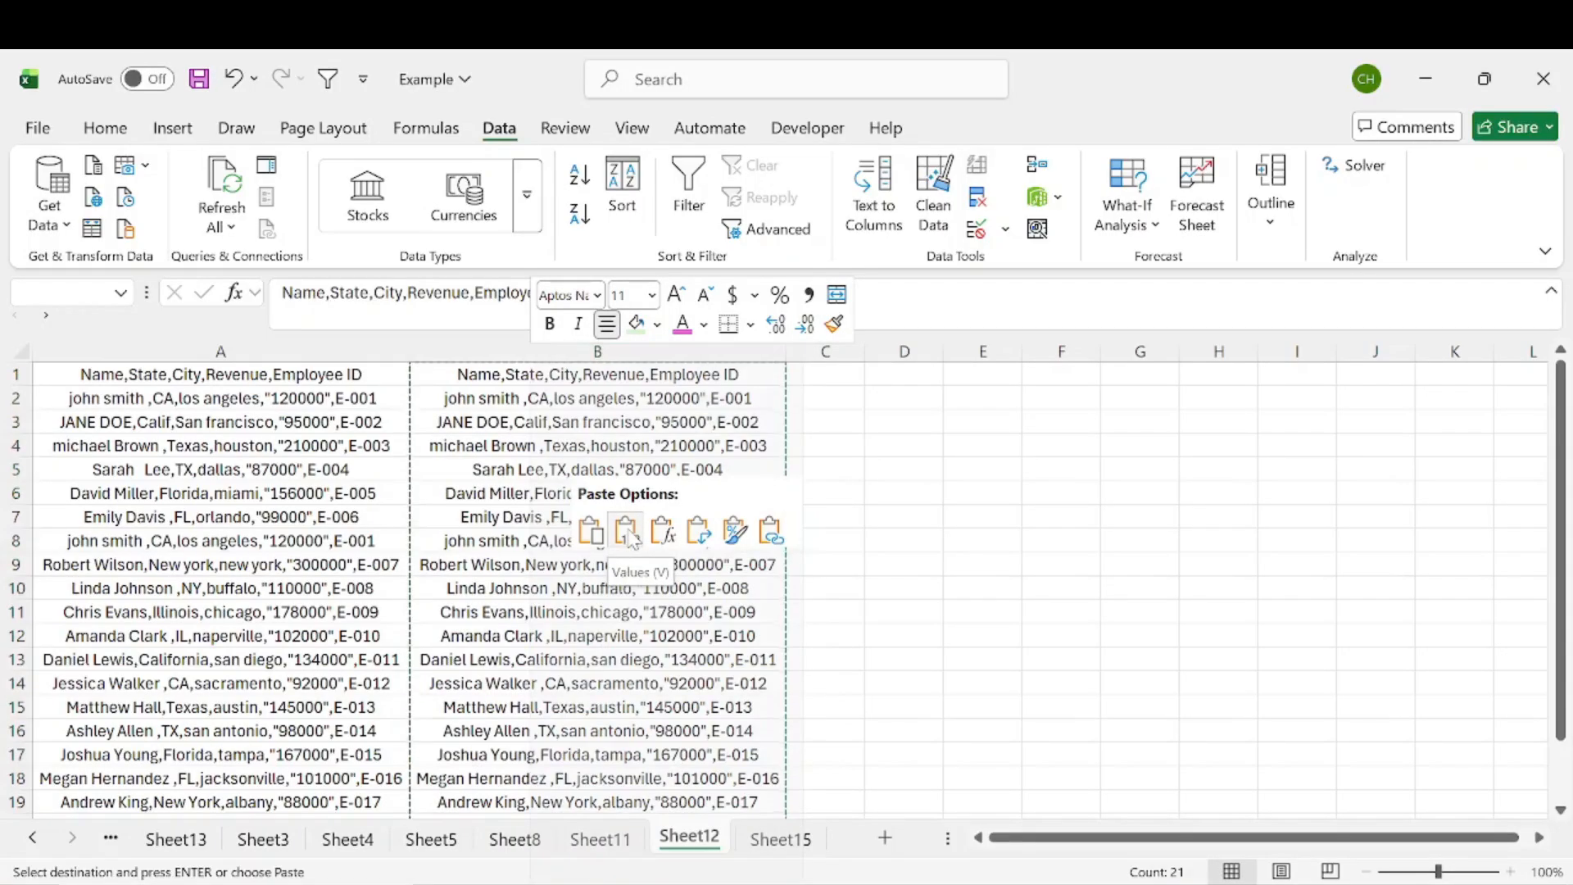
left_click(533, 397)
left_click(540, 470)
left_click(544, 490)
left_click(541, 470)
left_click(540, 520)
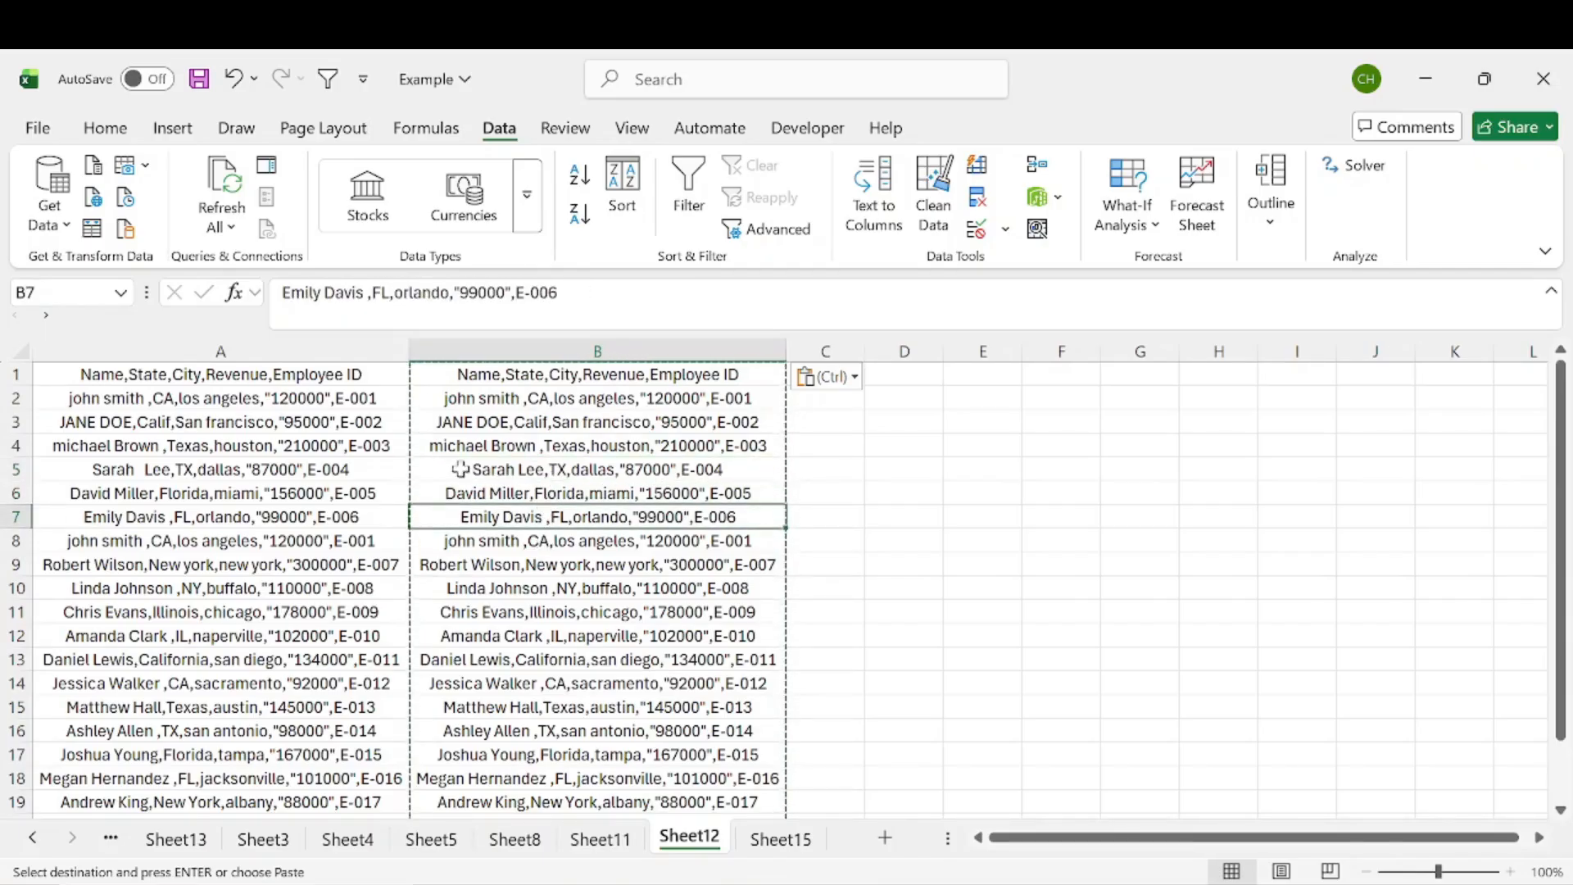
Step: Delete the original column A so the trimmed values take its place
left_click(306, 341)
right_click(307, 341)
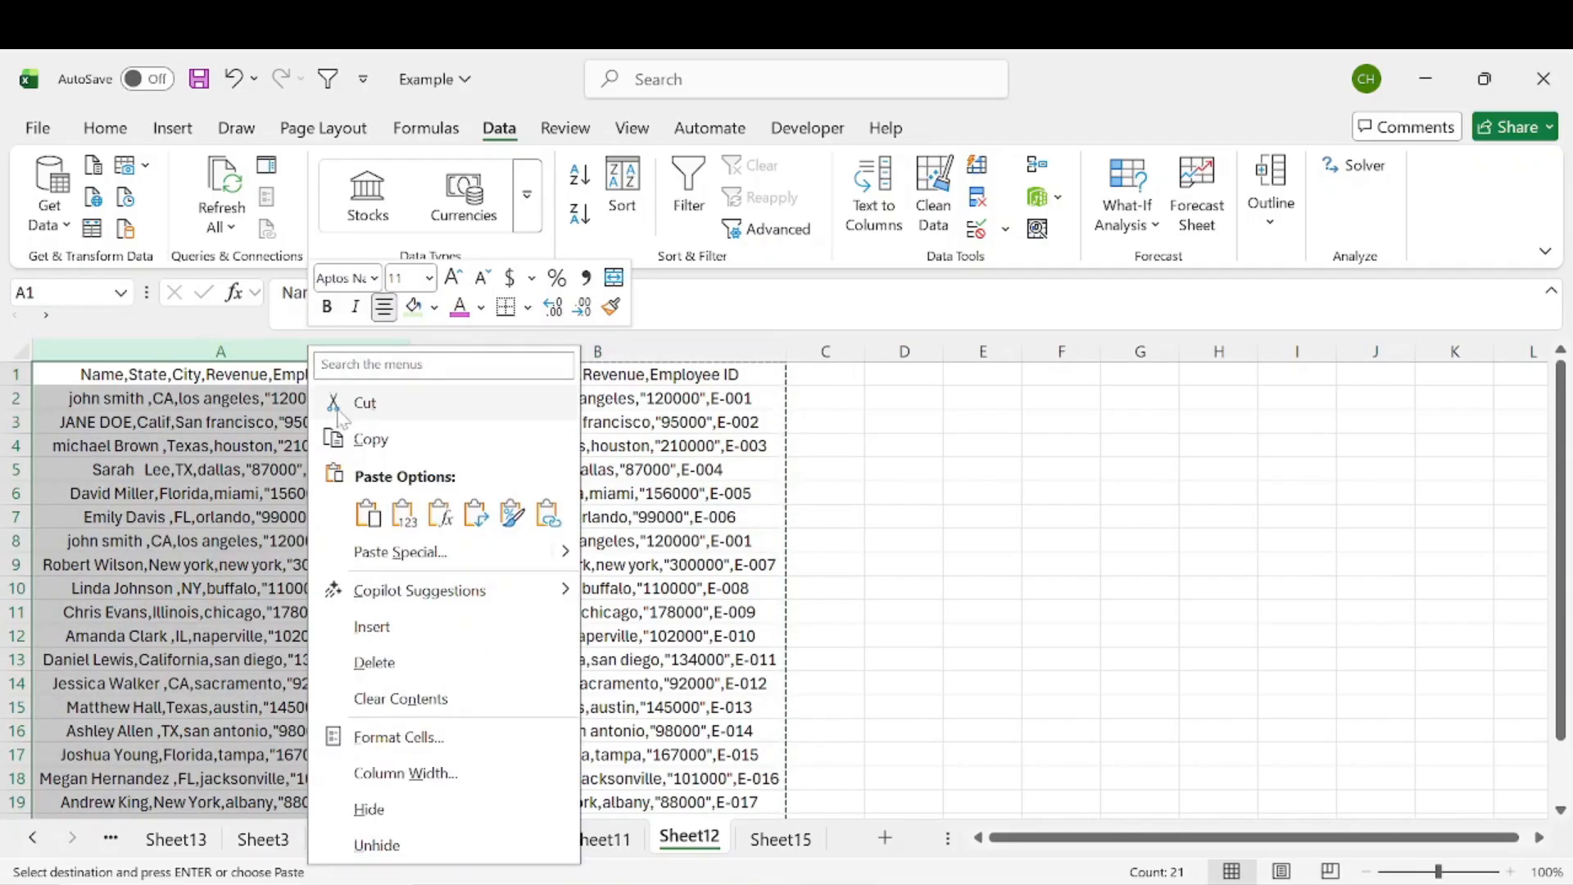
left_click(403, 660)
left_click(250, 469)
left_click(246, 351)
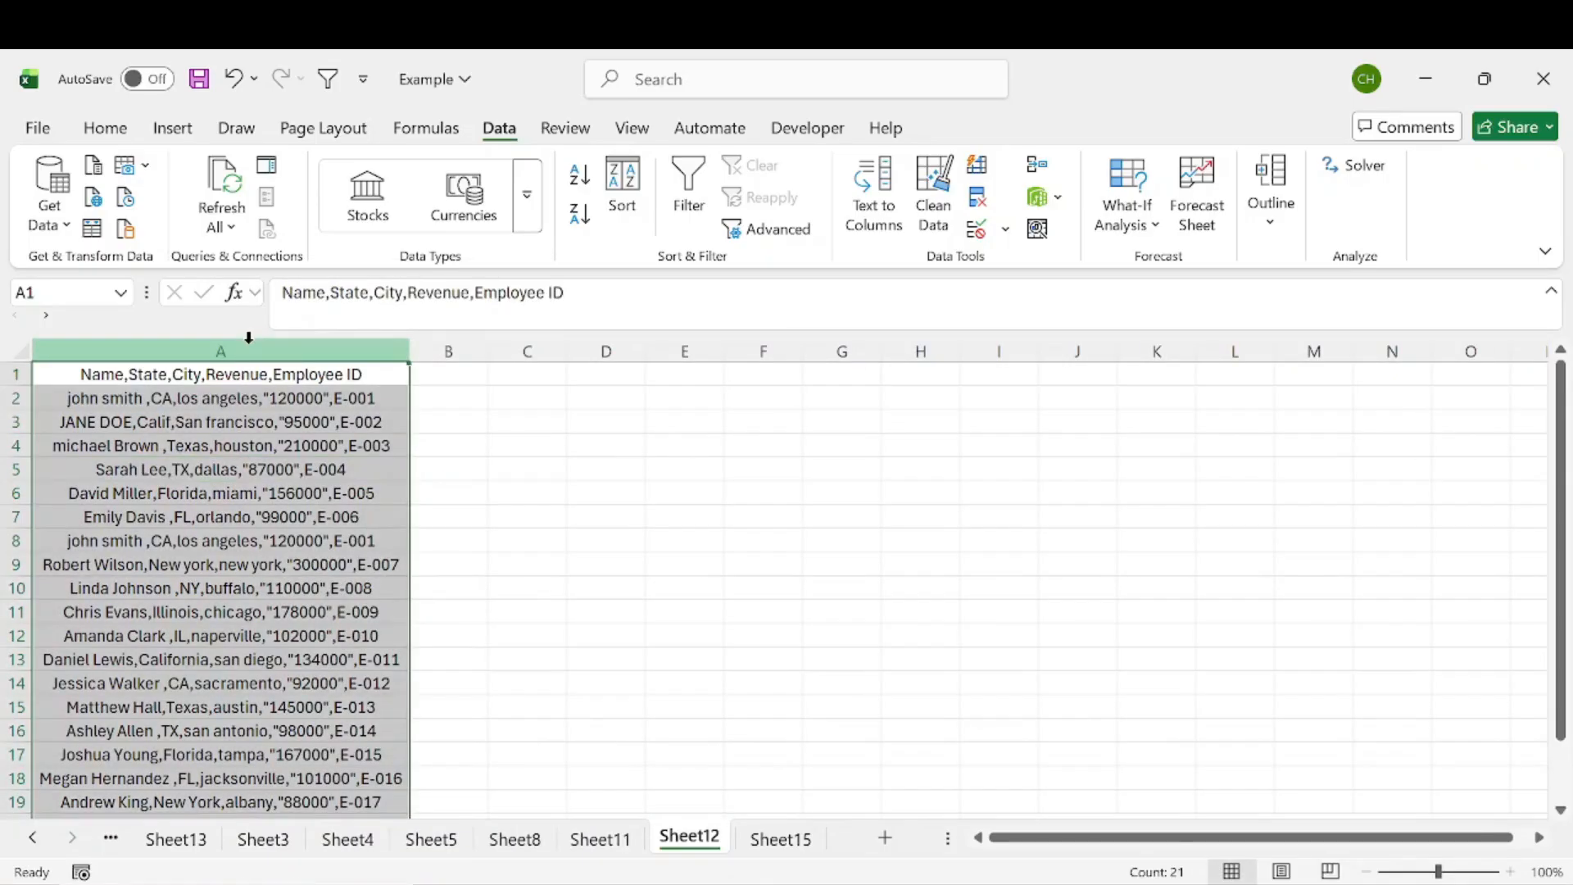
Step: Compare the employee rows in column A, checking rows 2 and 8 for repeated records
left_click(322, 453)
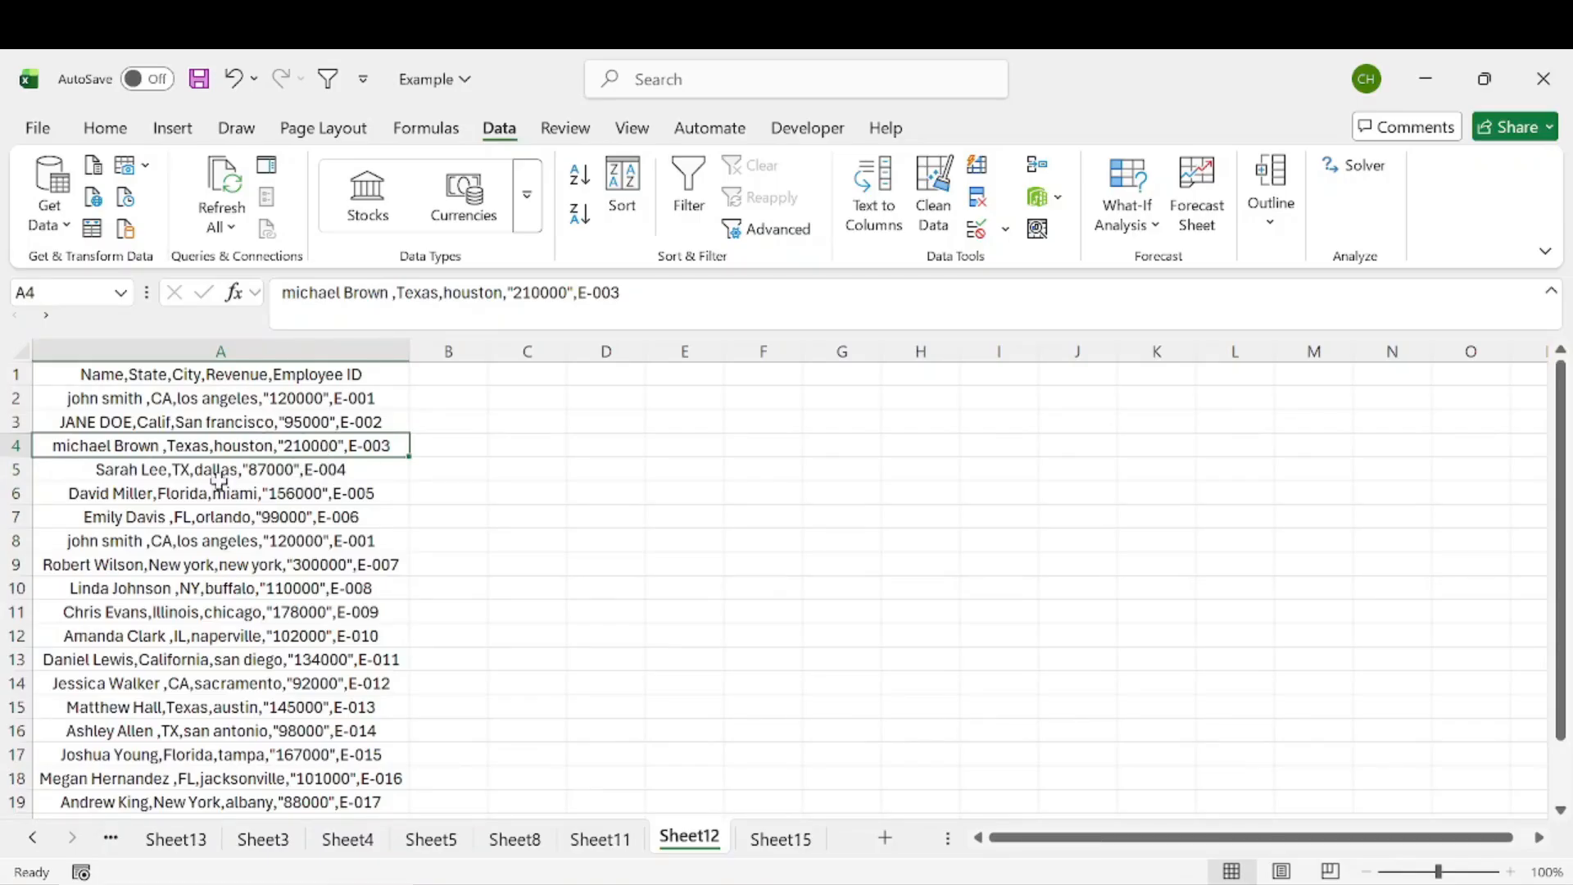
left_click(149, 542)
left_click(156, 400)
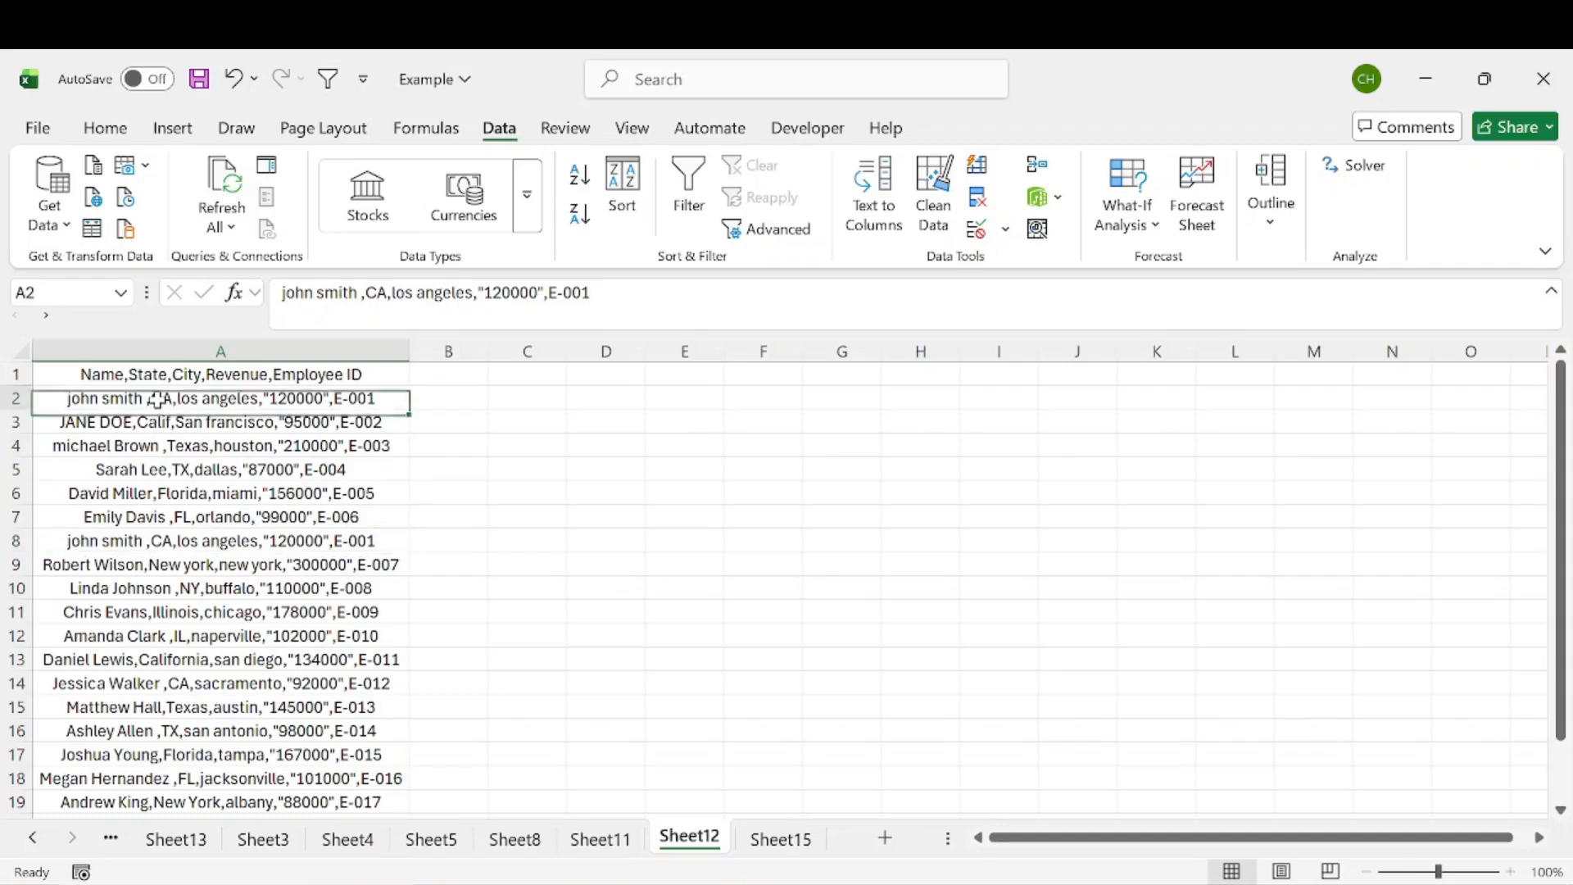
left_click(150, 542)
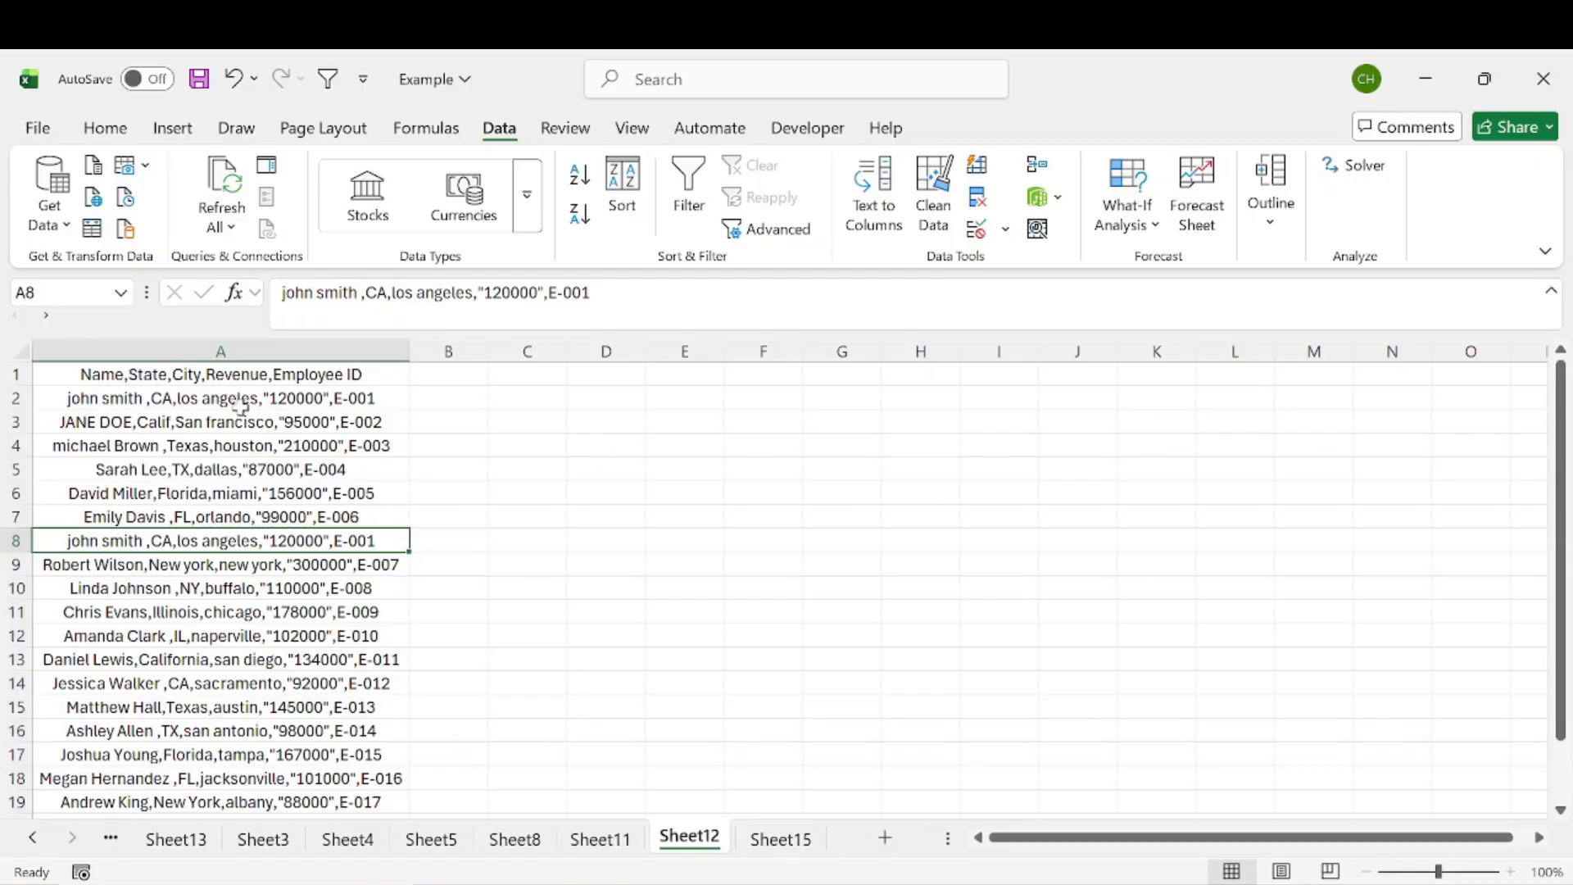
scroll(241, 462, "down", 6)
scroll(246, 491, "up", 6)
Step: Remove duplicate rows from column A with Remove Duplicates and acknowledge the result
left_click(243, 351)
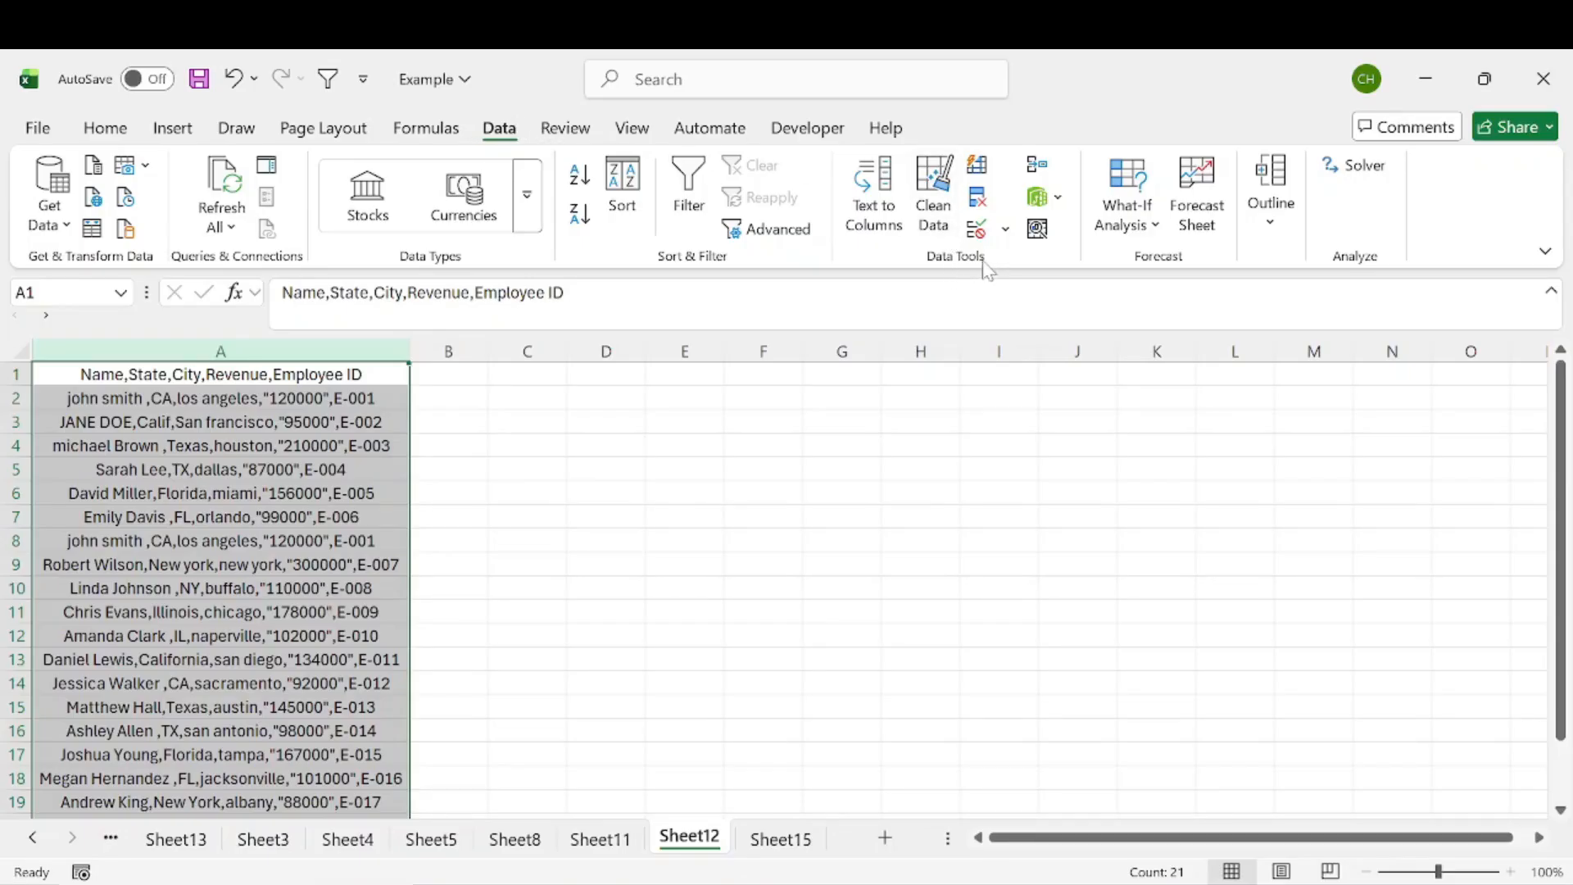
left_click(985, 209)
left_click(981, 201)
left_click_drag(978, 235, 696, 281)
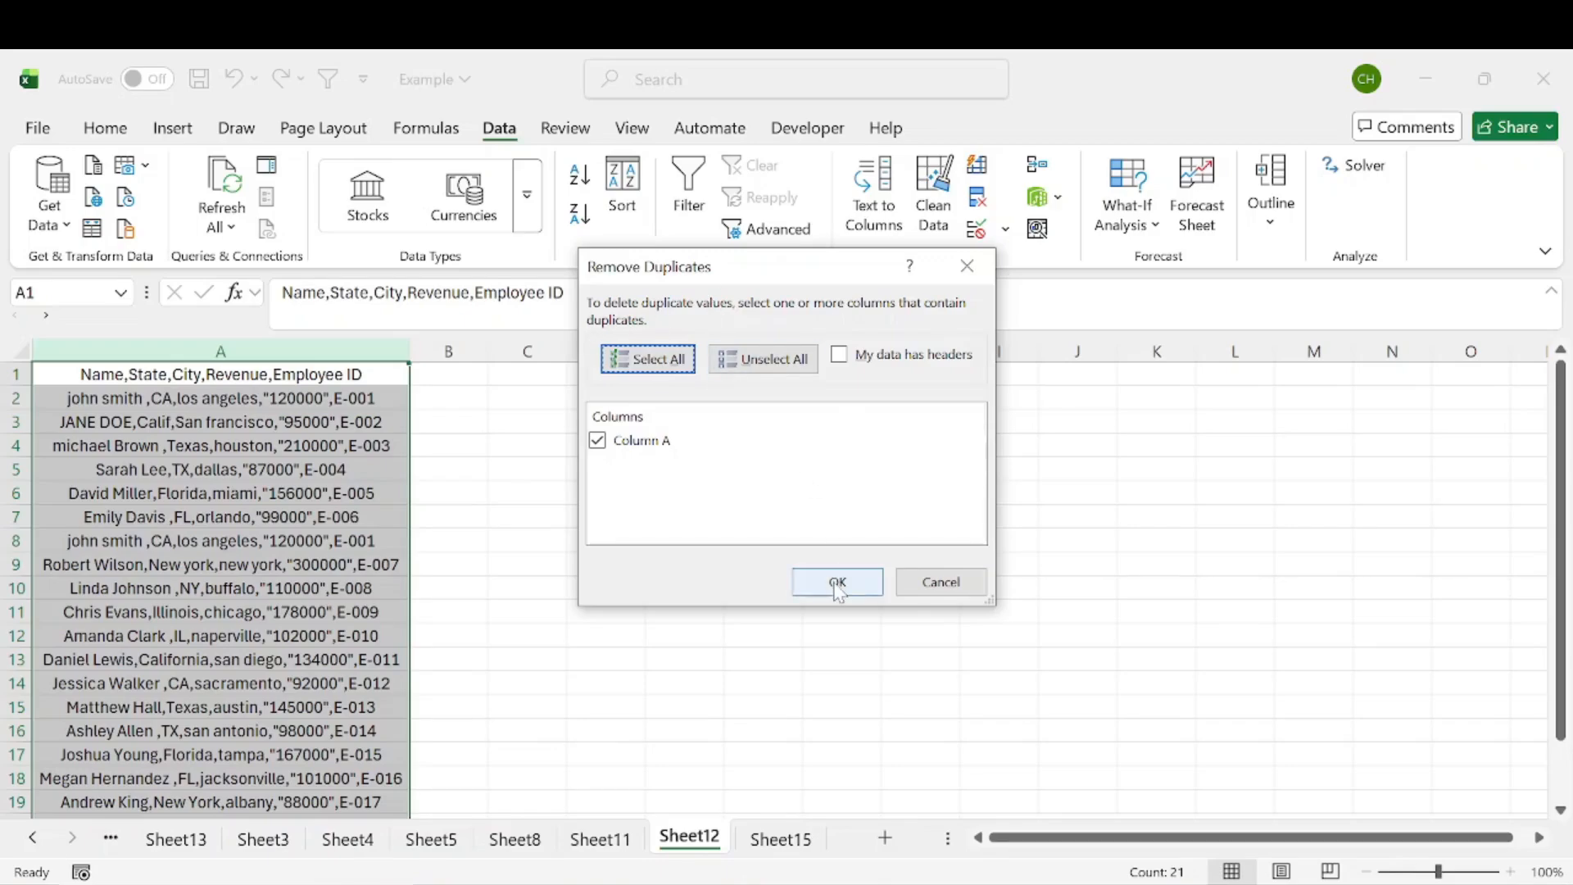
left_click(837, 584)
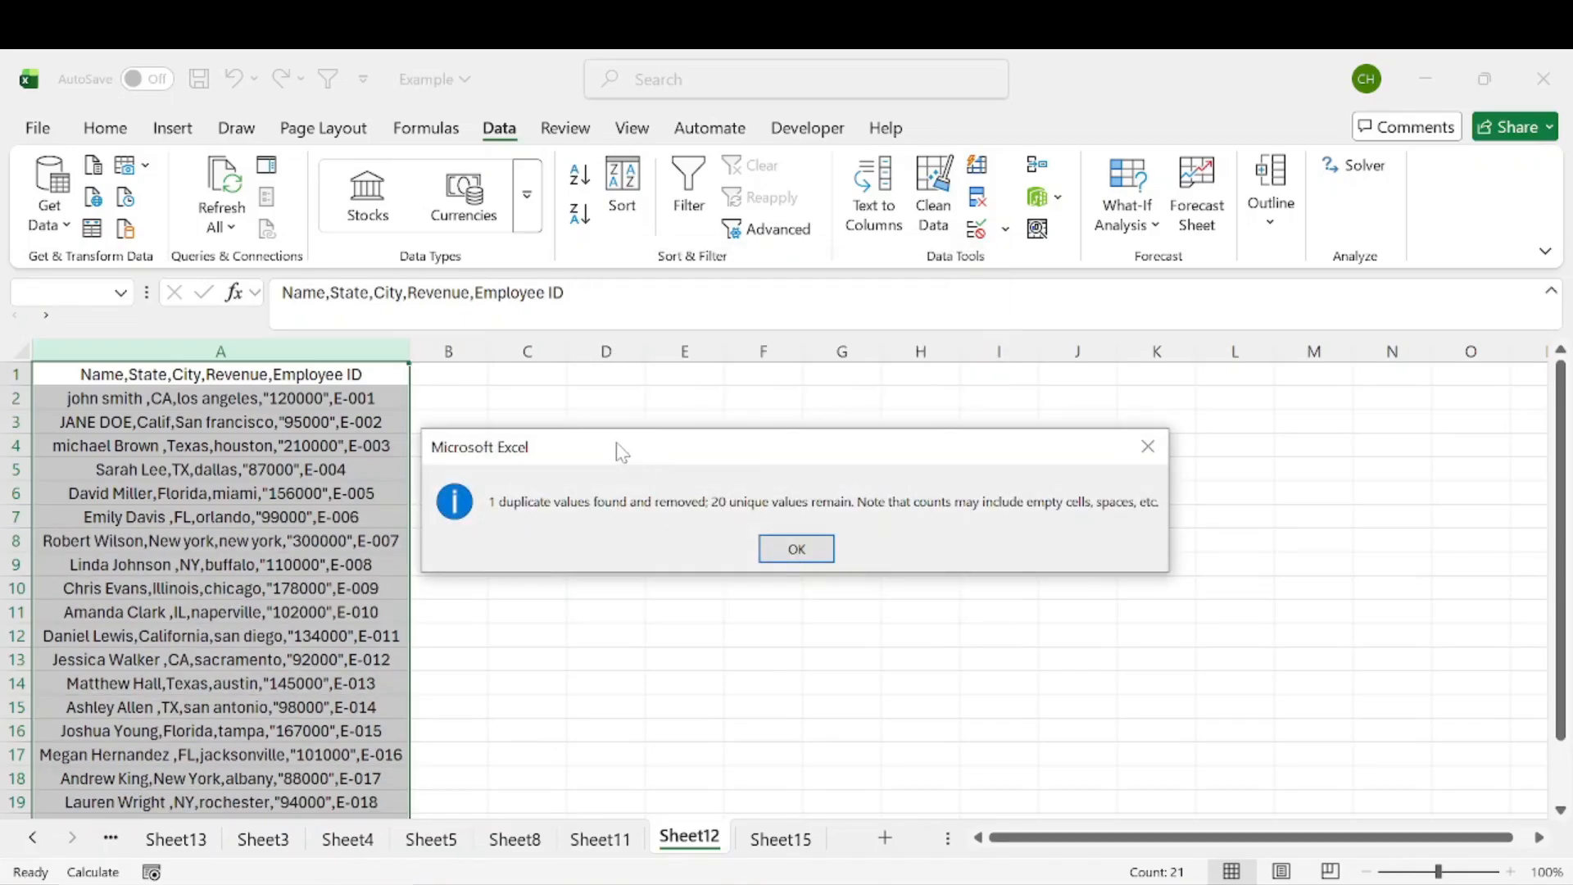
left_click_drag(622, 452, 631, 323)
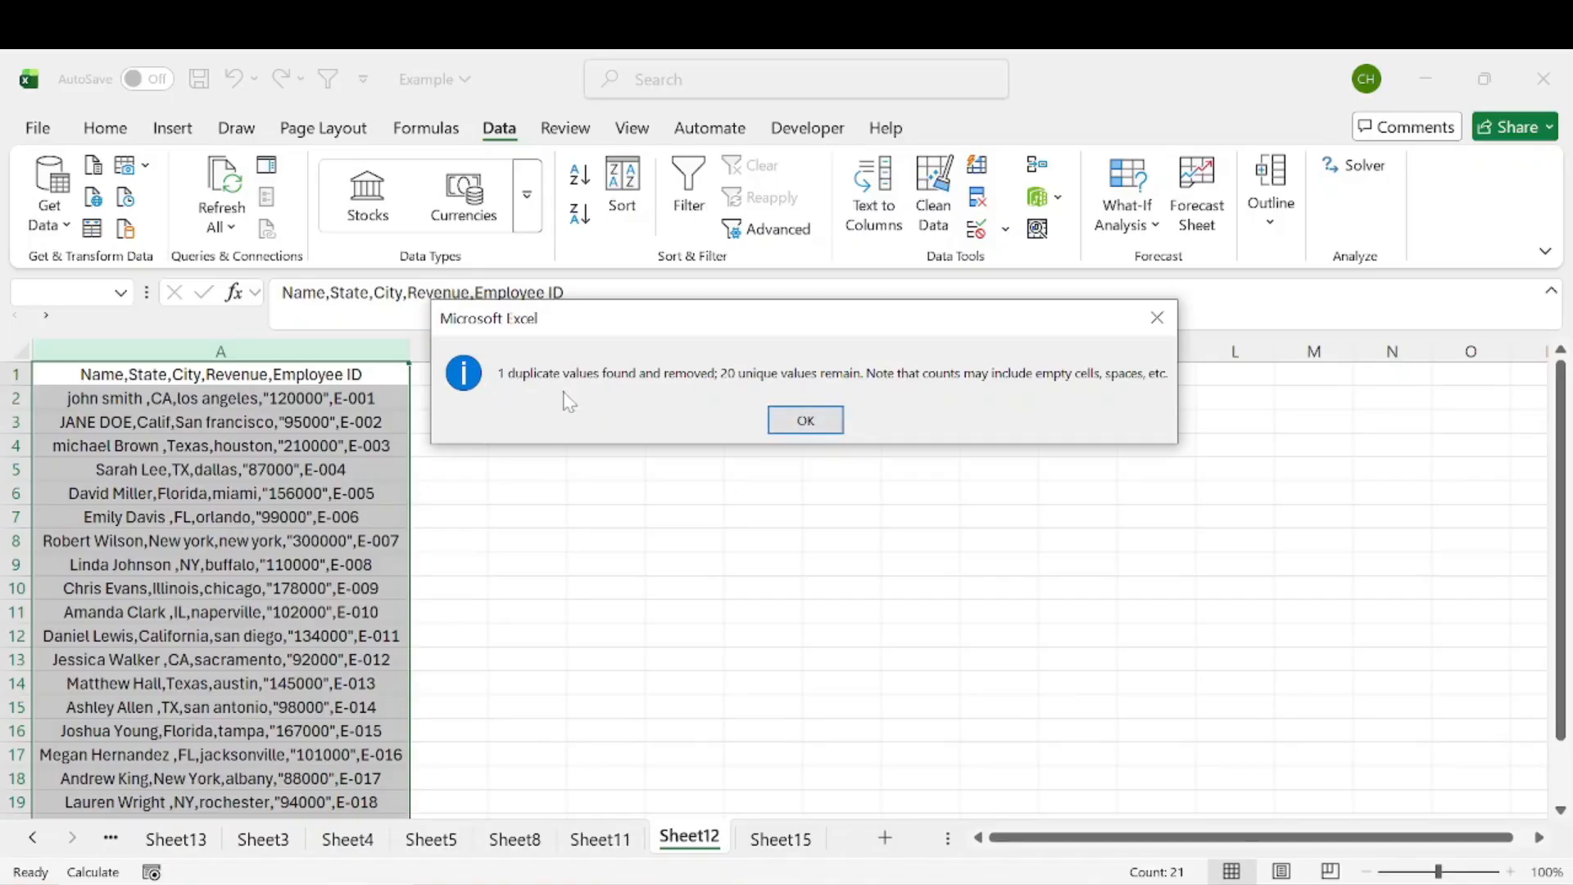
left_click(806, 420)
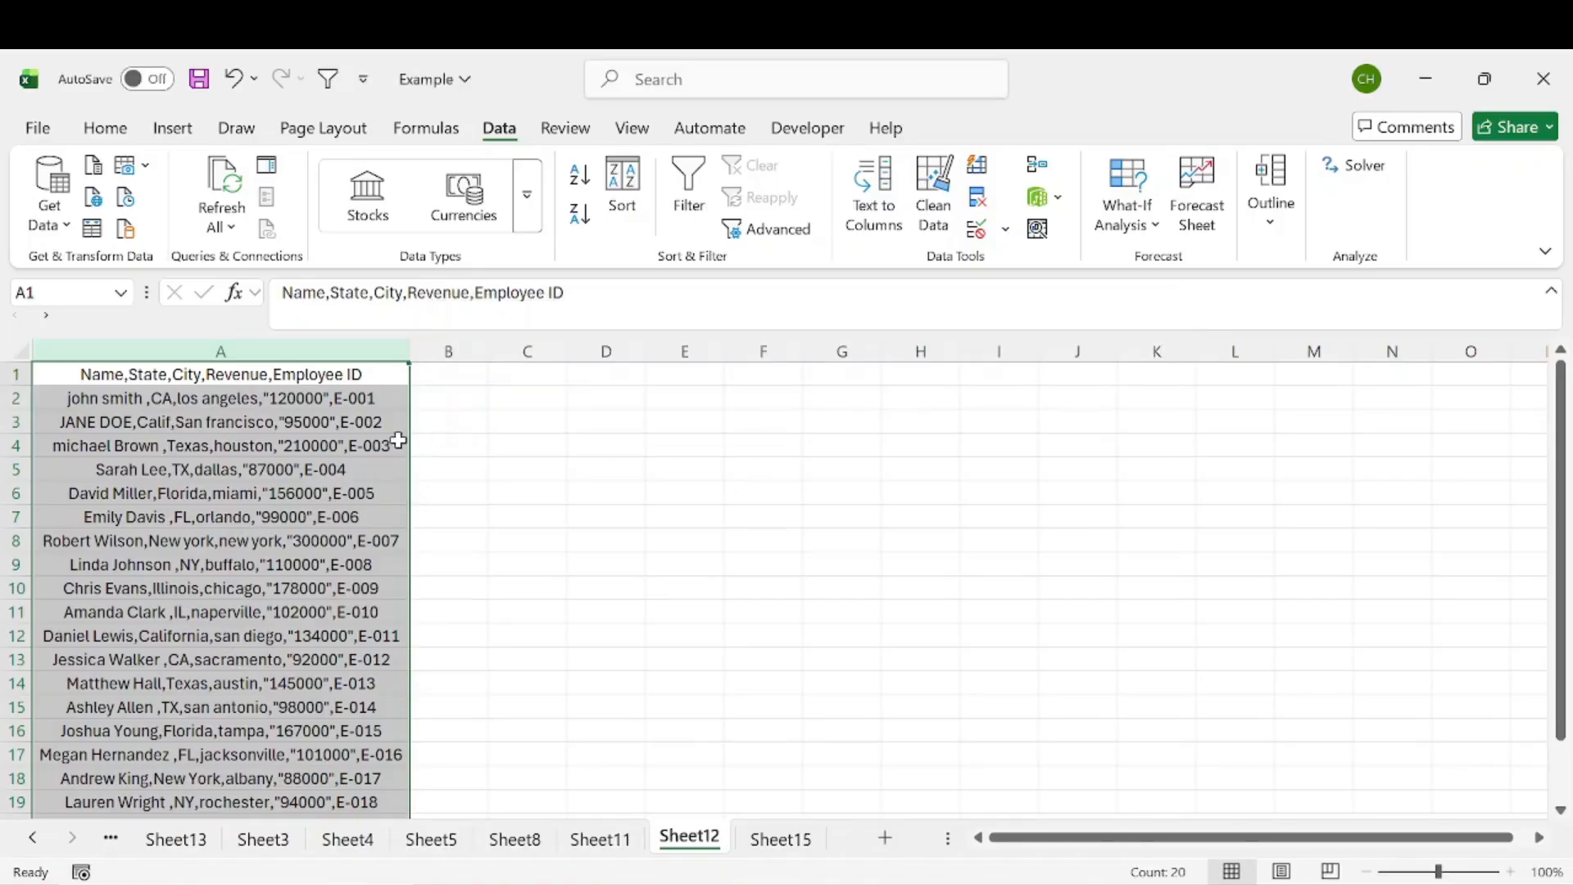
left_click(248, 443)
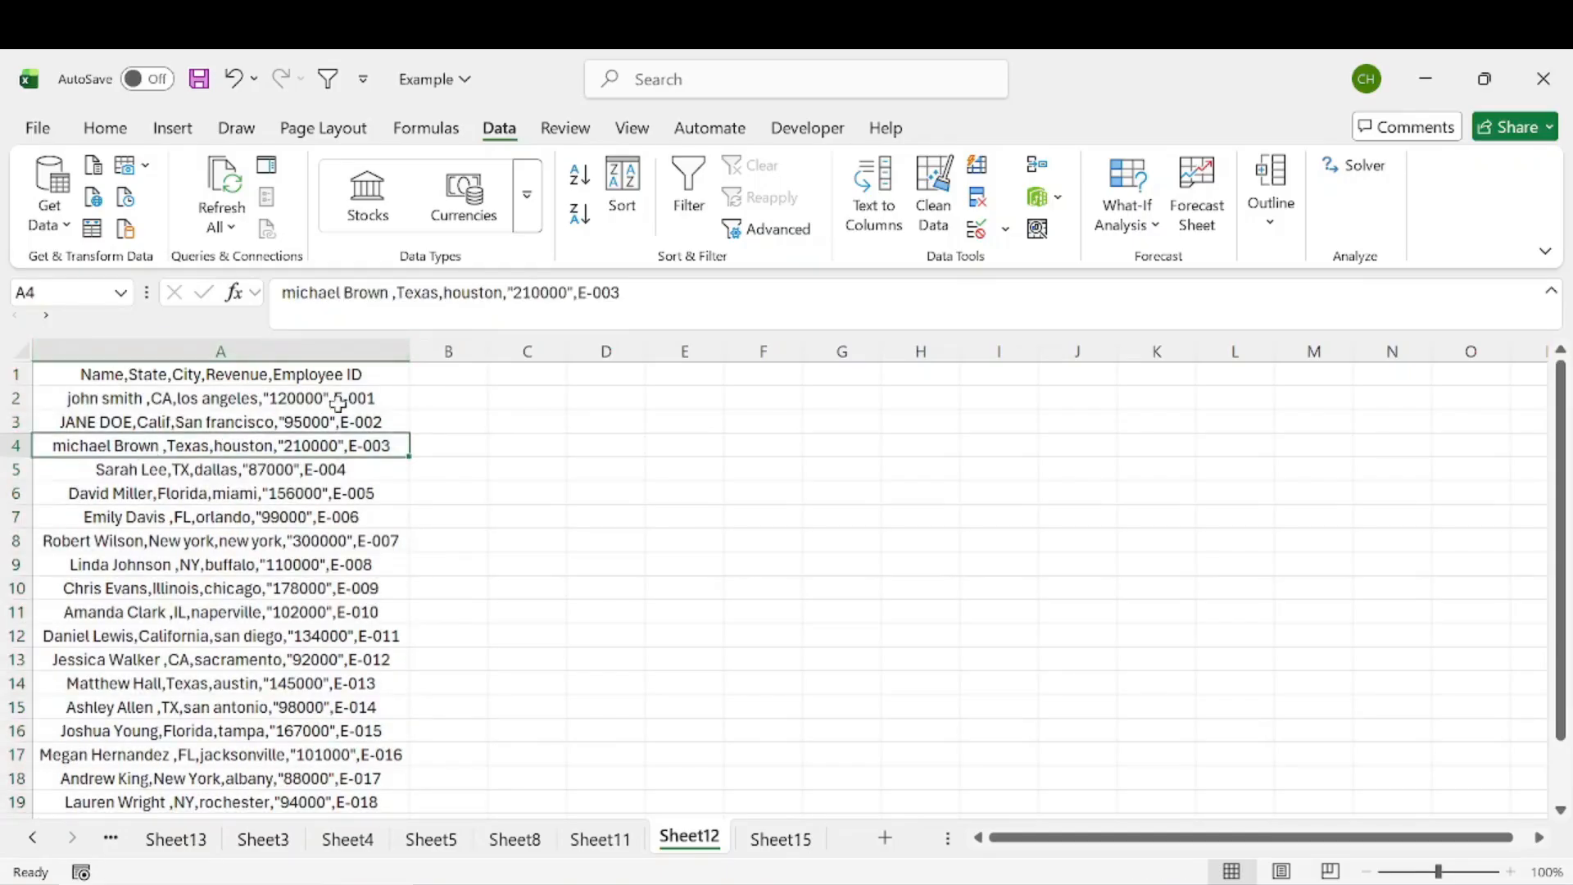
left_click(233, 377)
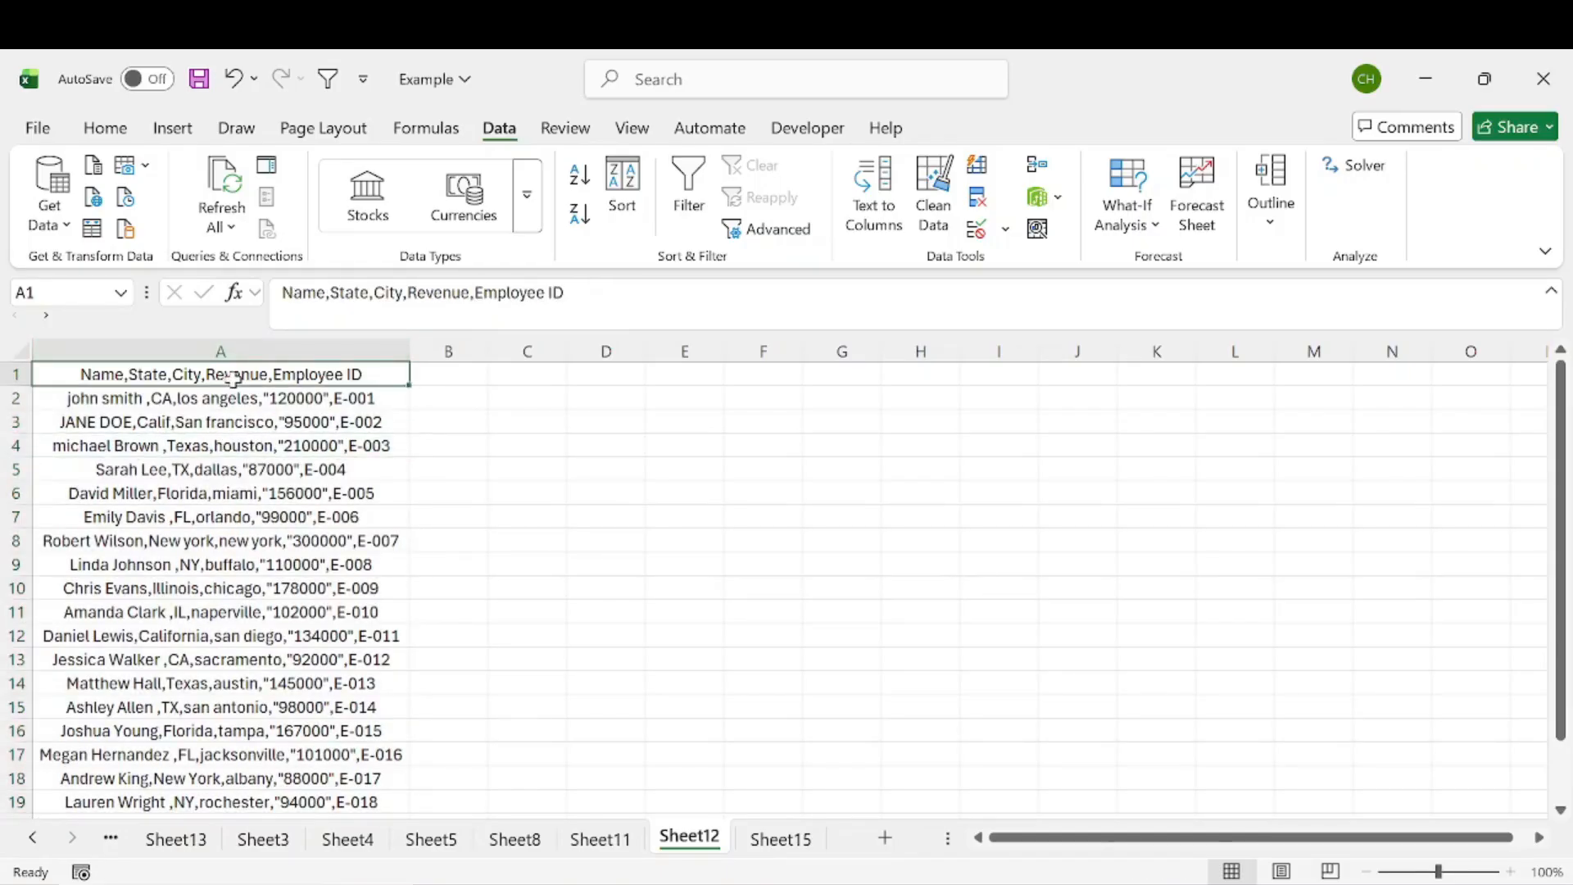
left_click_drag(439, 373, 782, 376)
left_click(100, 376)
left_click_drag(444, 379, 793, 397)
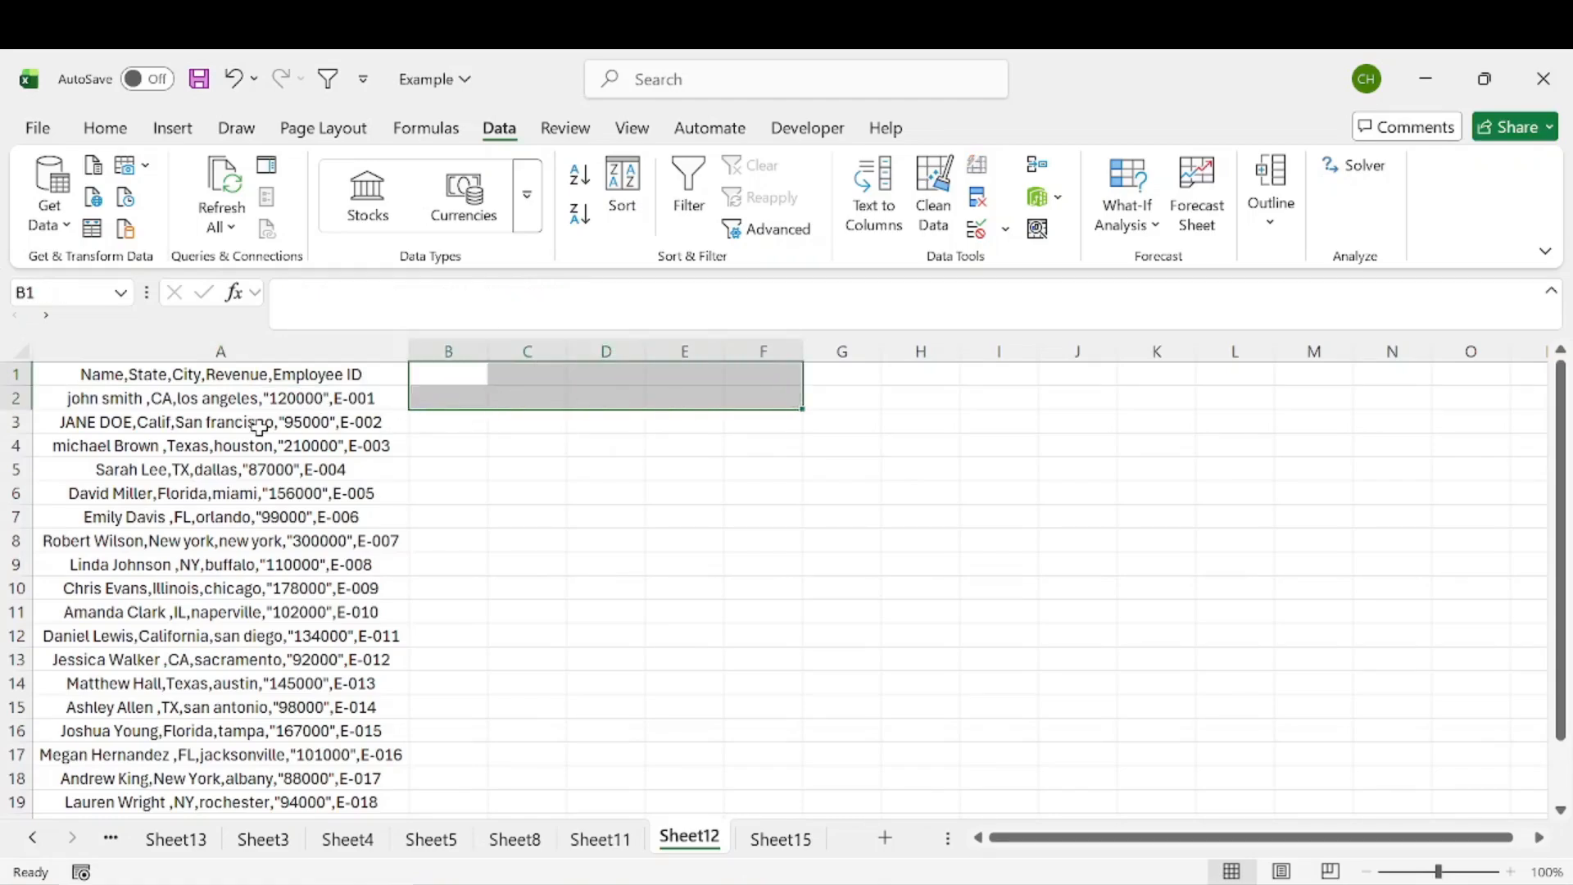
Step: Split column A into separate columns with Text to Columns, using comma as the delimiter
left_click(217, 350)
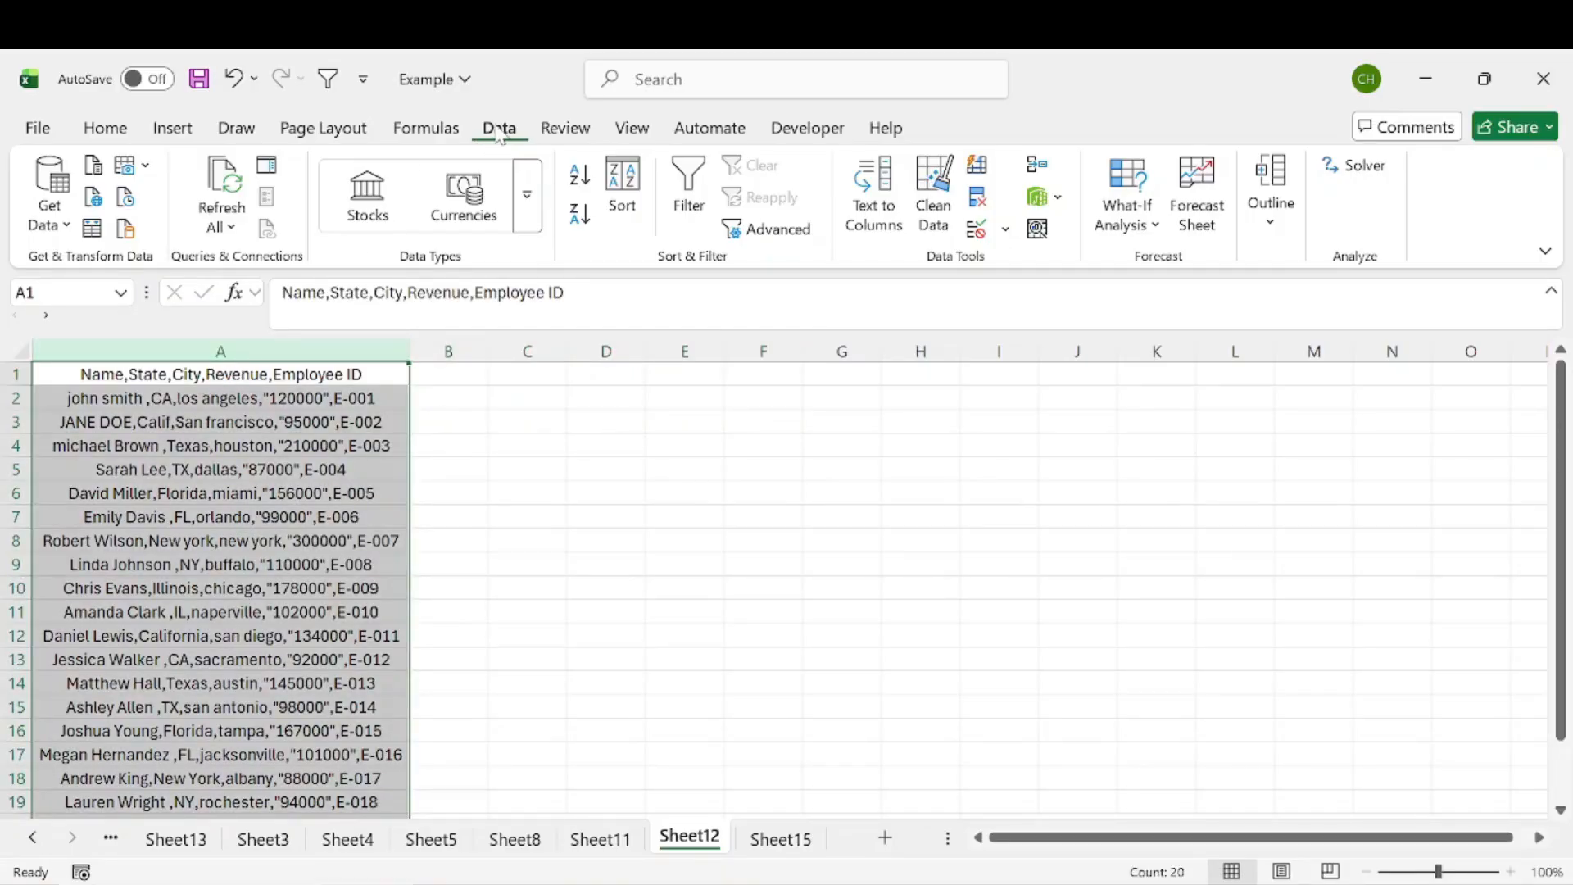
left_click(874, 215)
left_click_drag(683, 165, 719, 171)
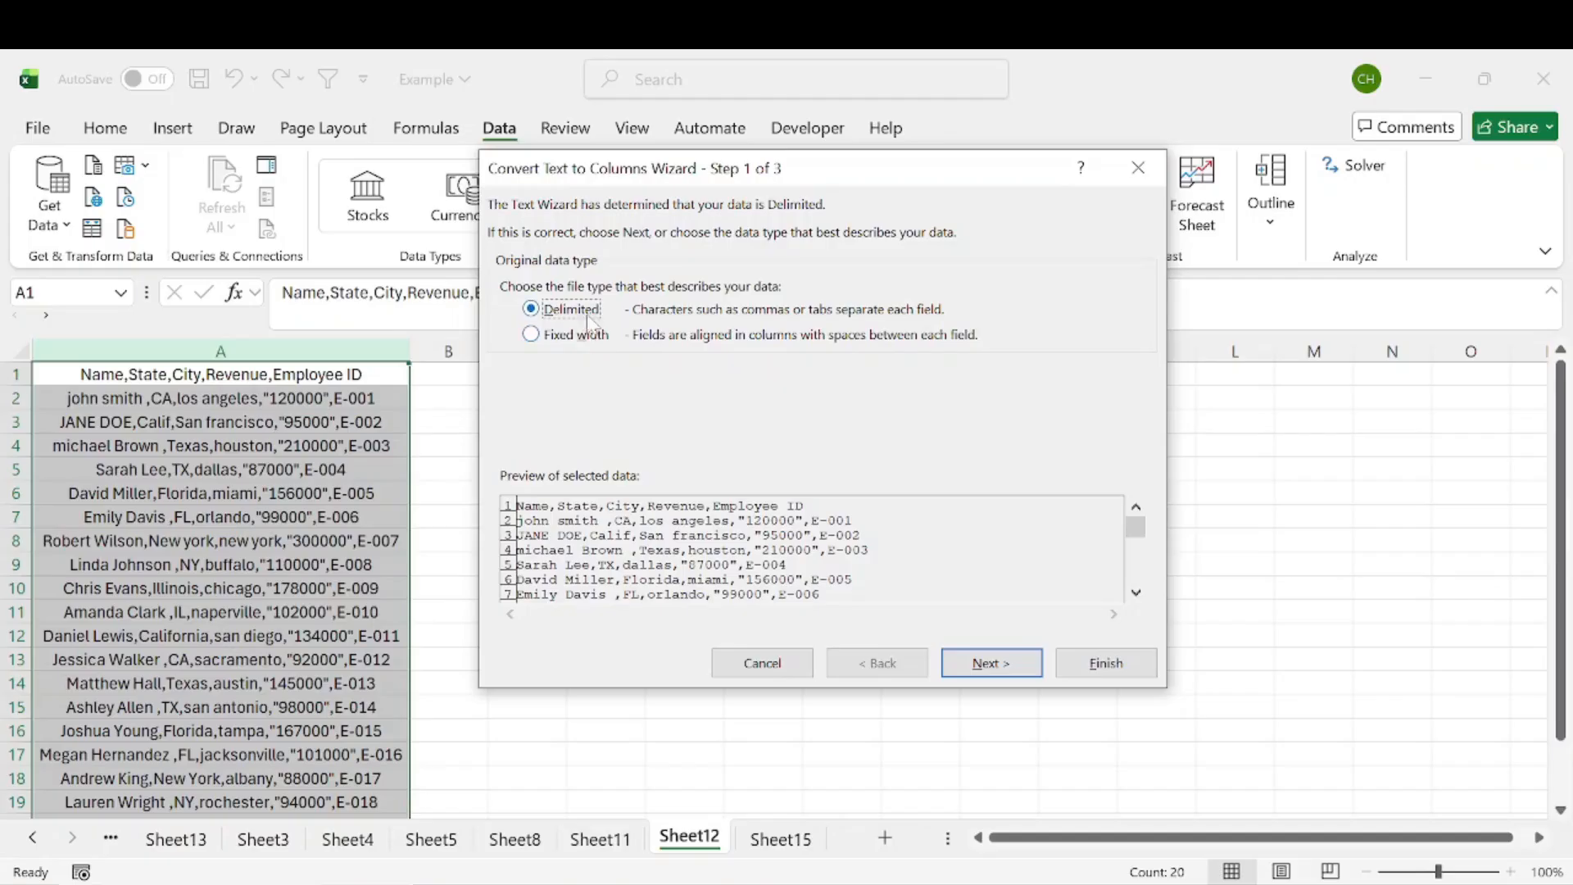
left_click(993, 662)
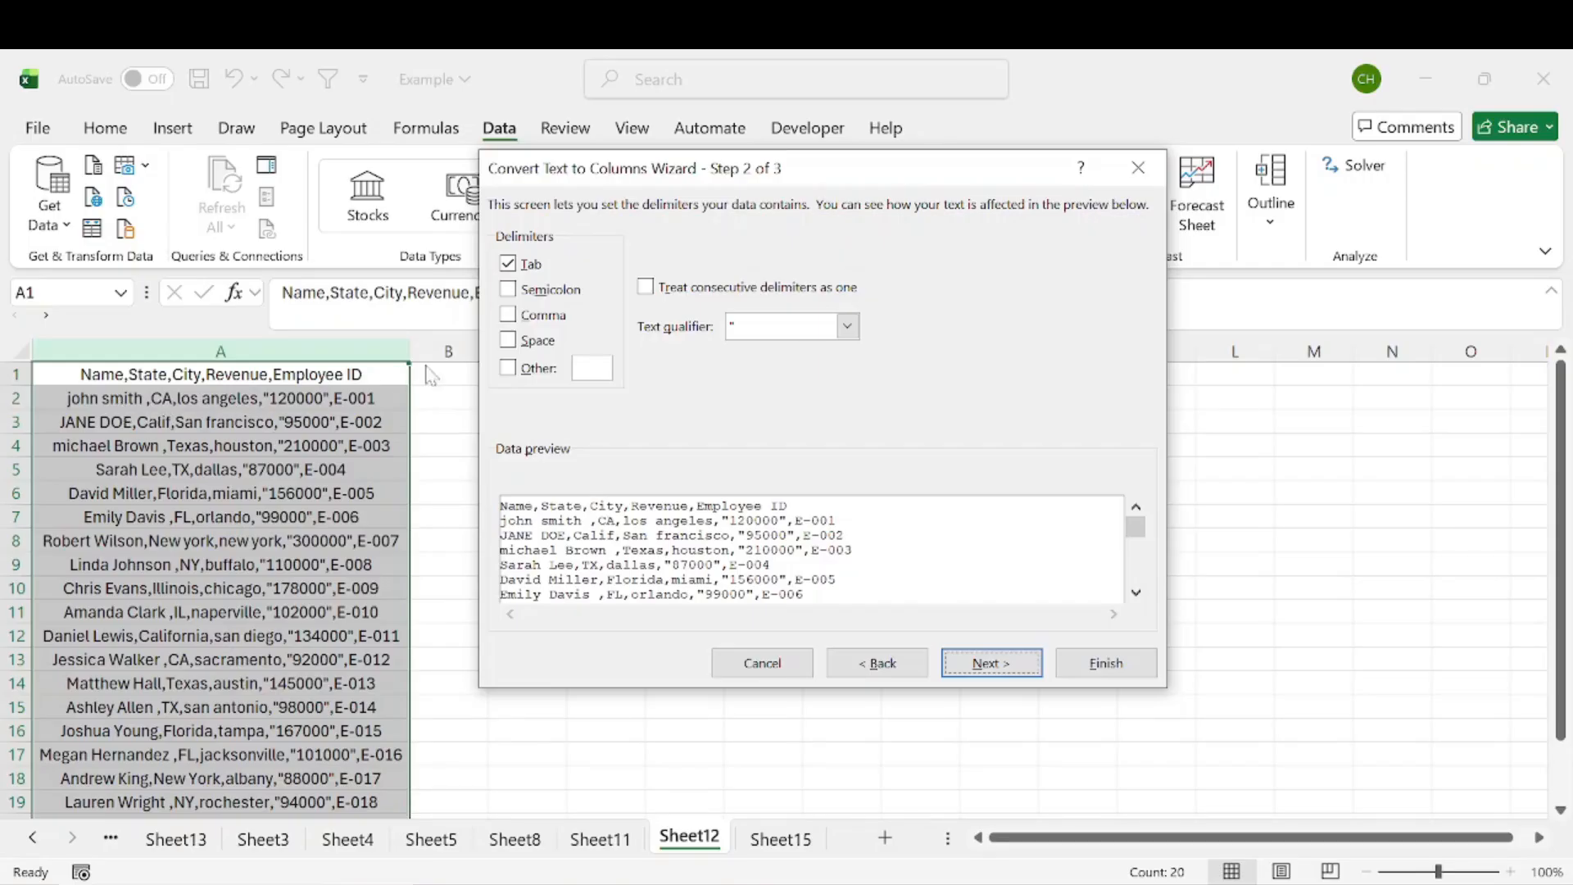
left_click(509, 315)
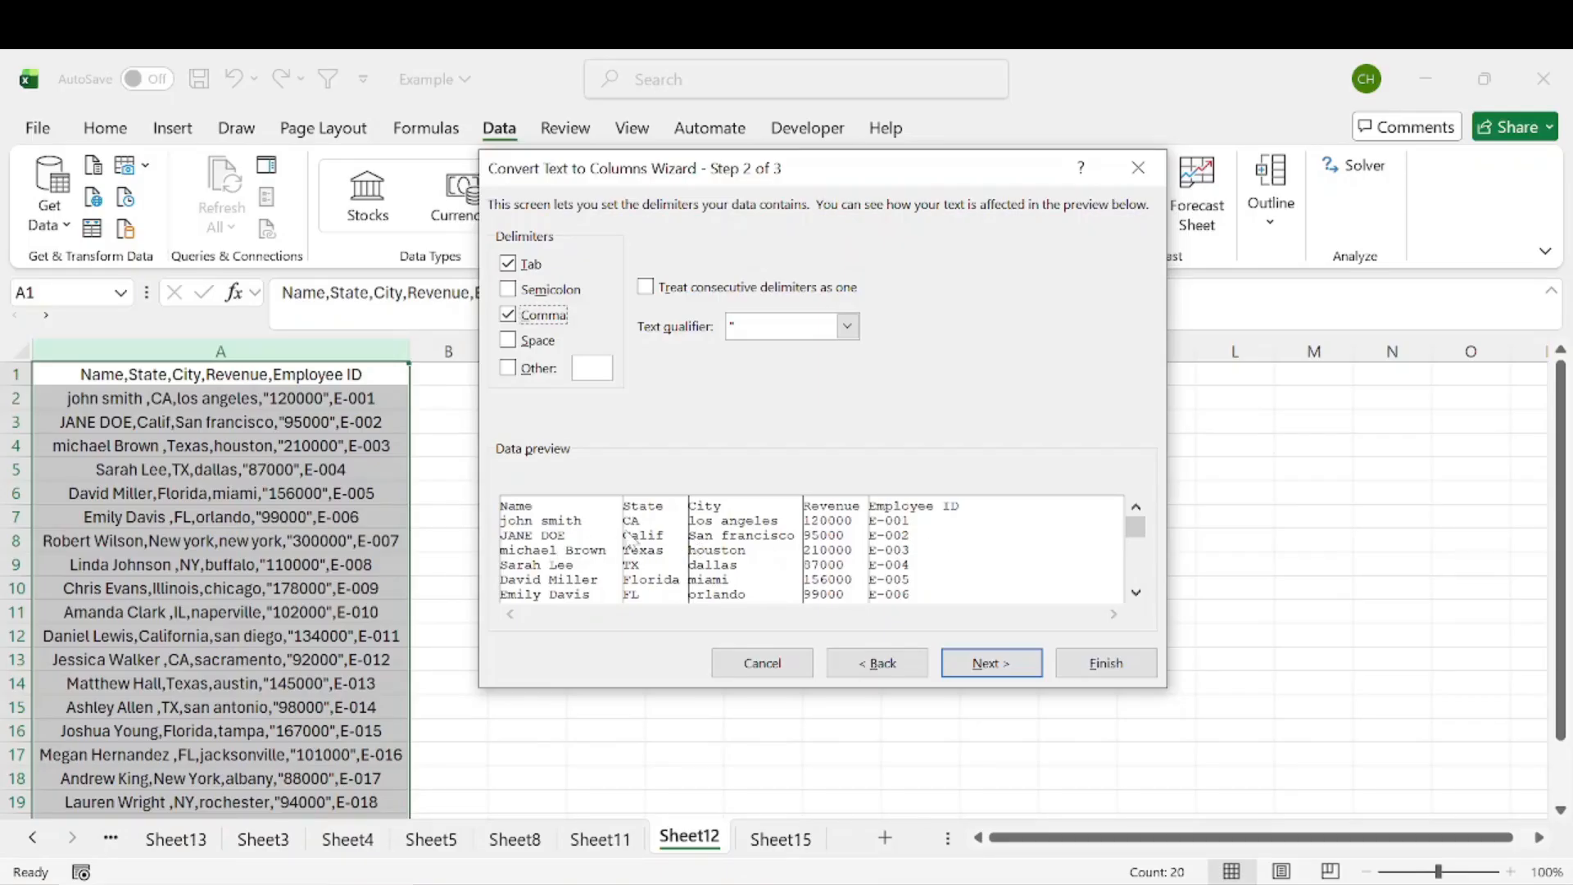
left_click(1006, 665)
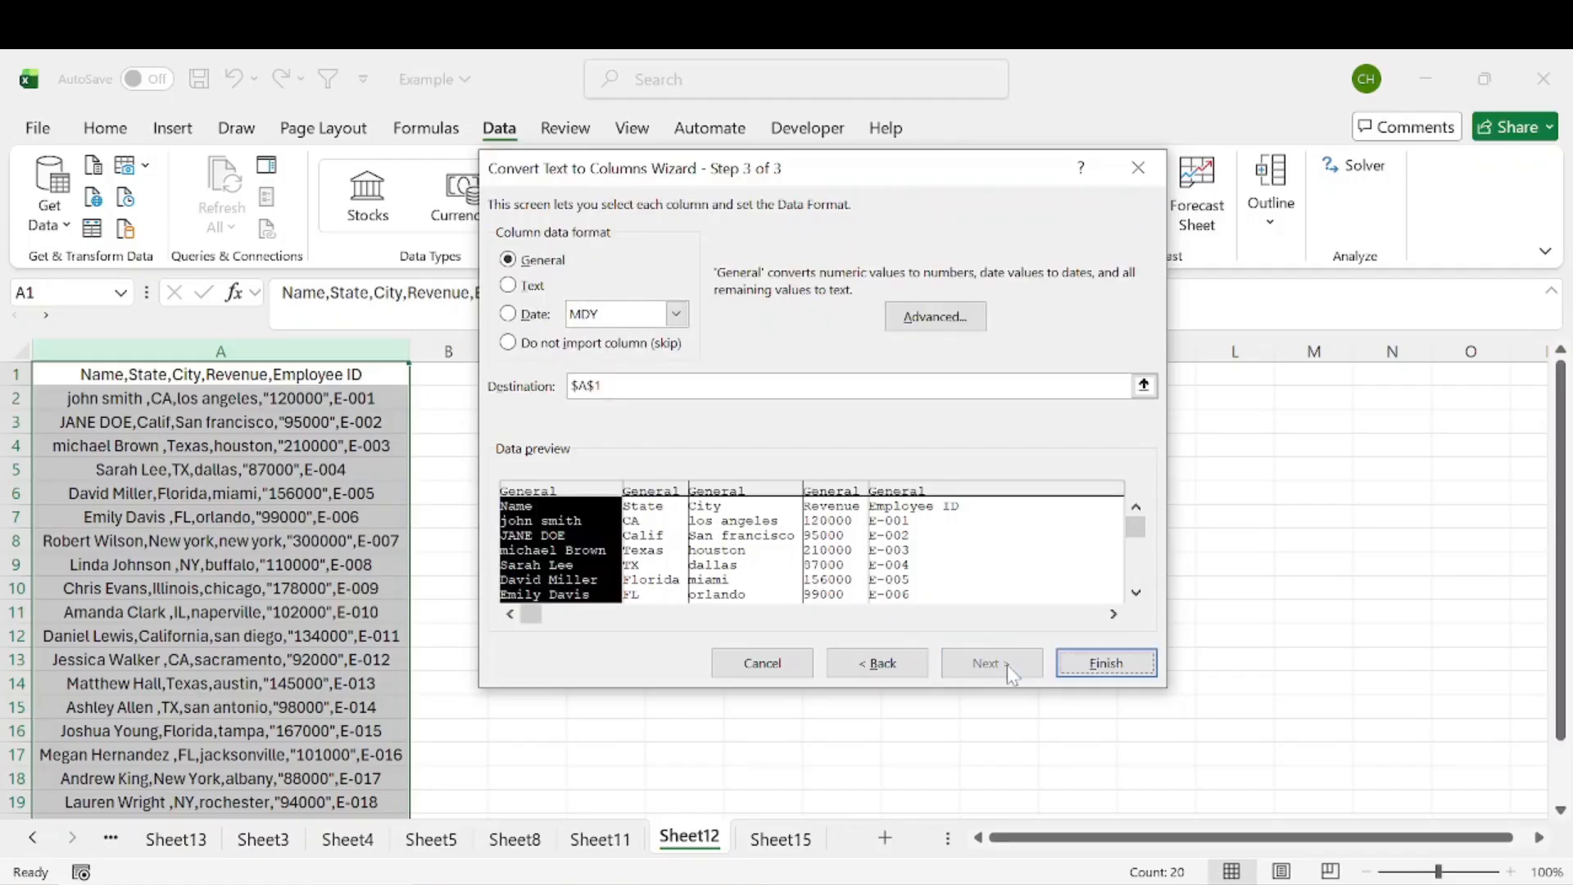
left_click(1100, 670)
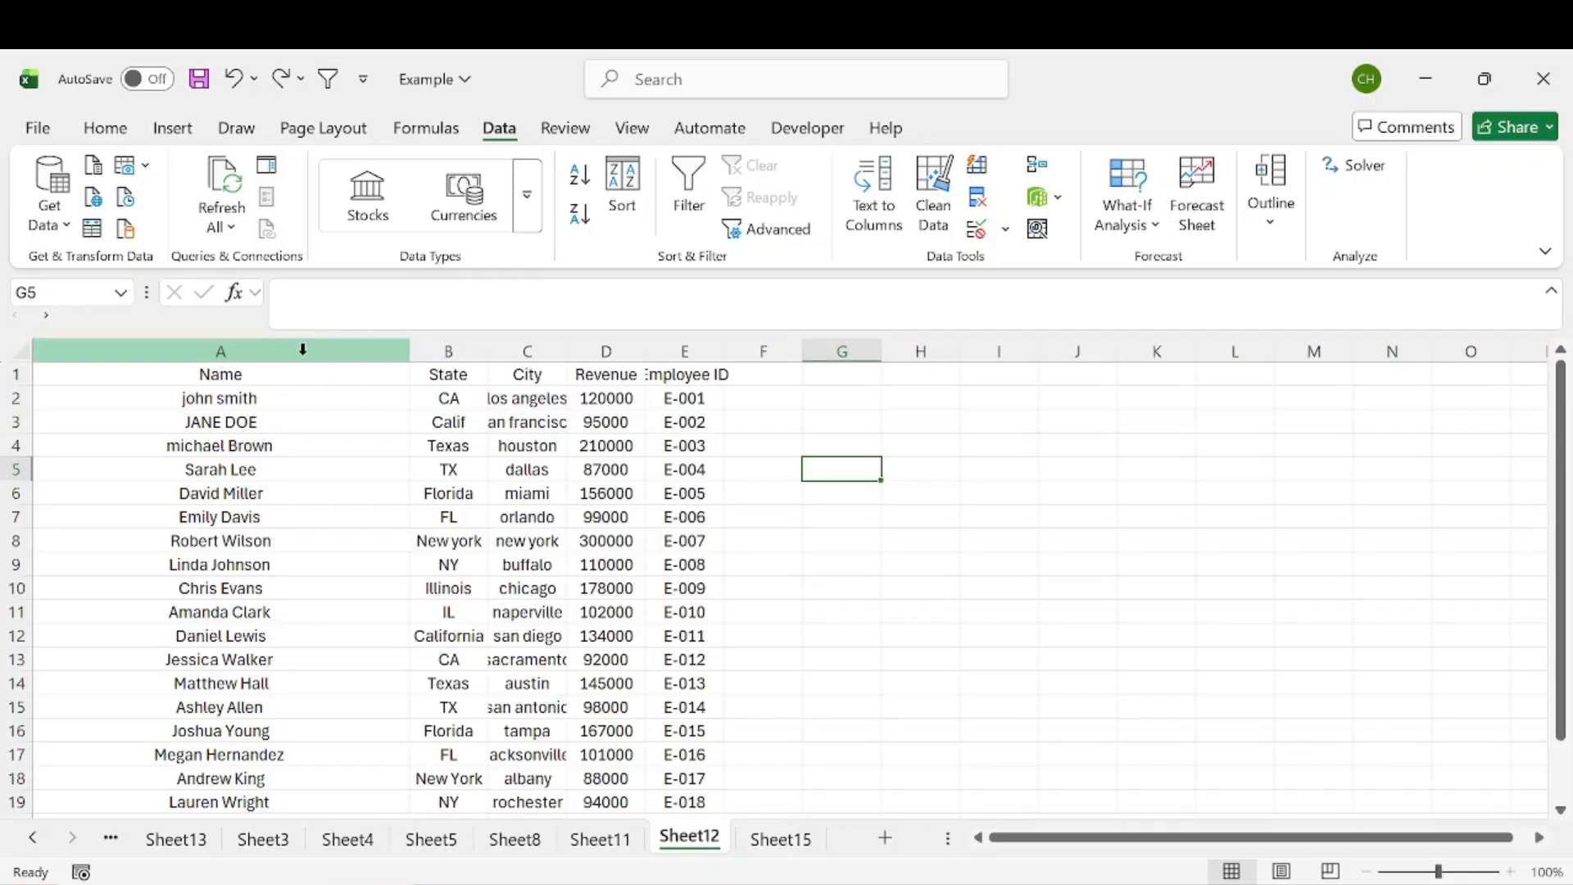
Step: Resize columns A through E to an equal, wider width and check the split values
left_click_drag(303, 350, 686, 348)
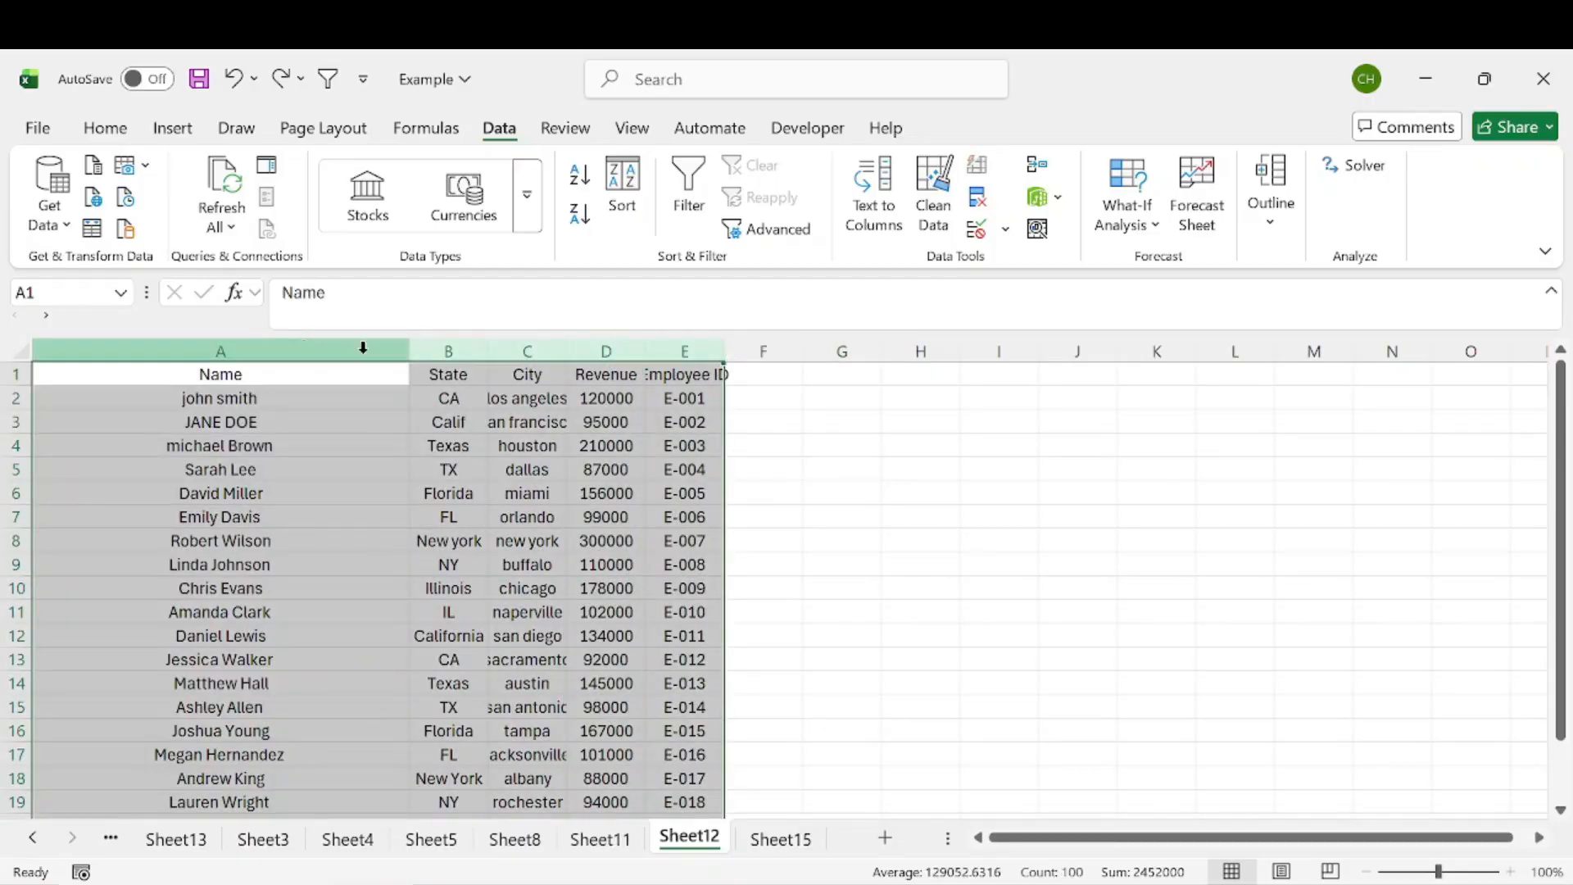
left_click_drag(410, 351, 218, 350)
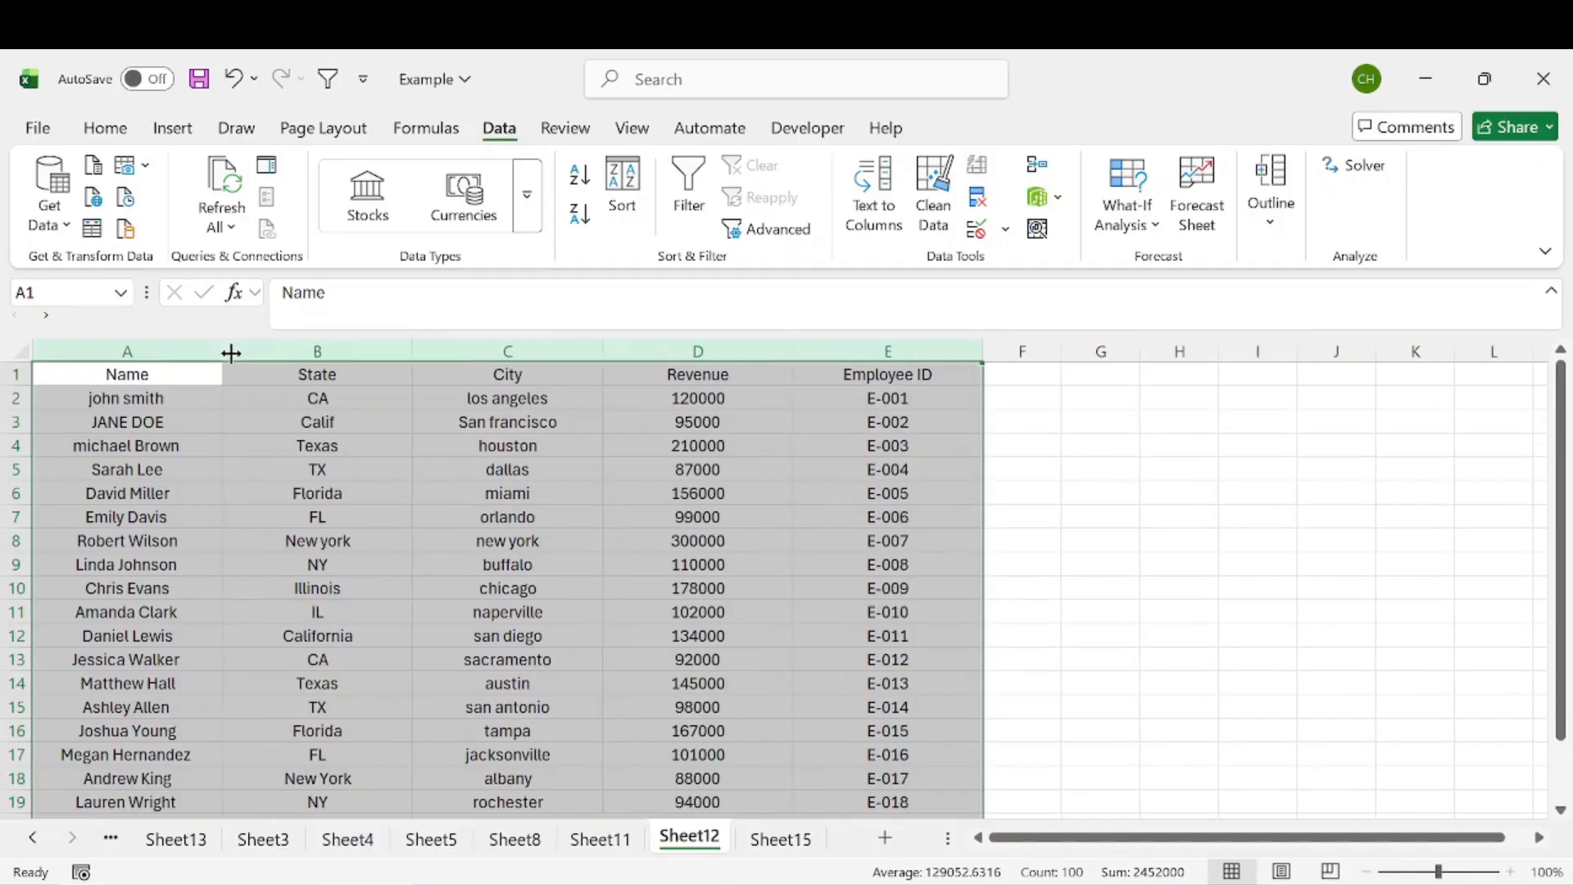
left_click(504, 492)
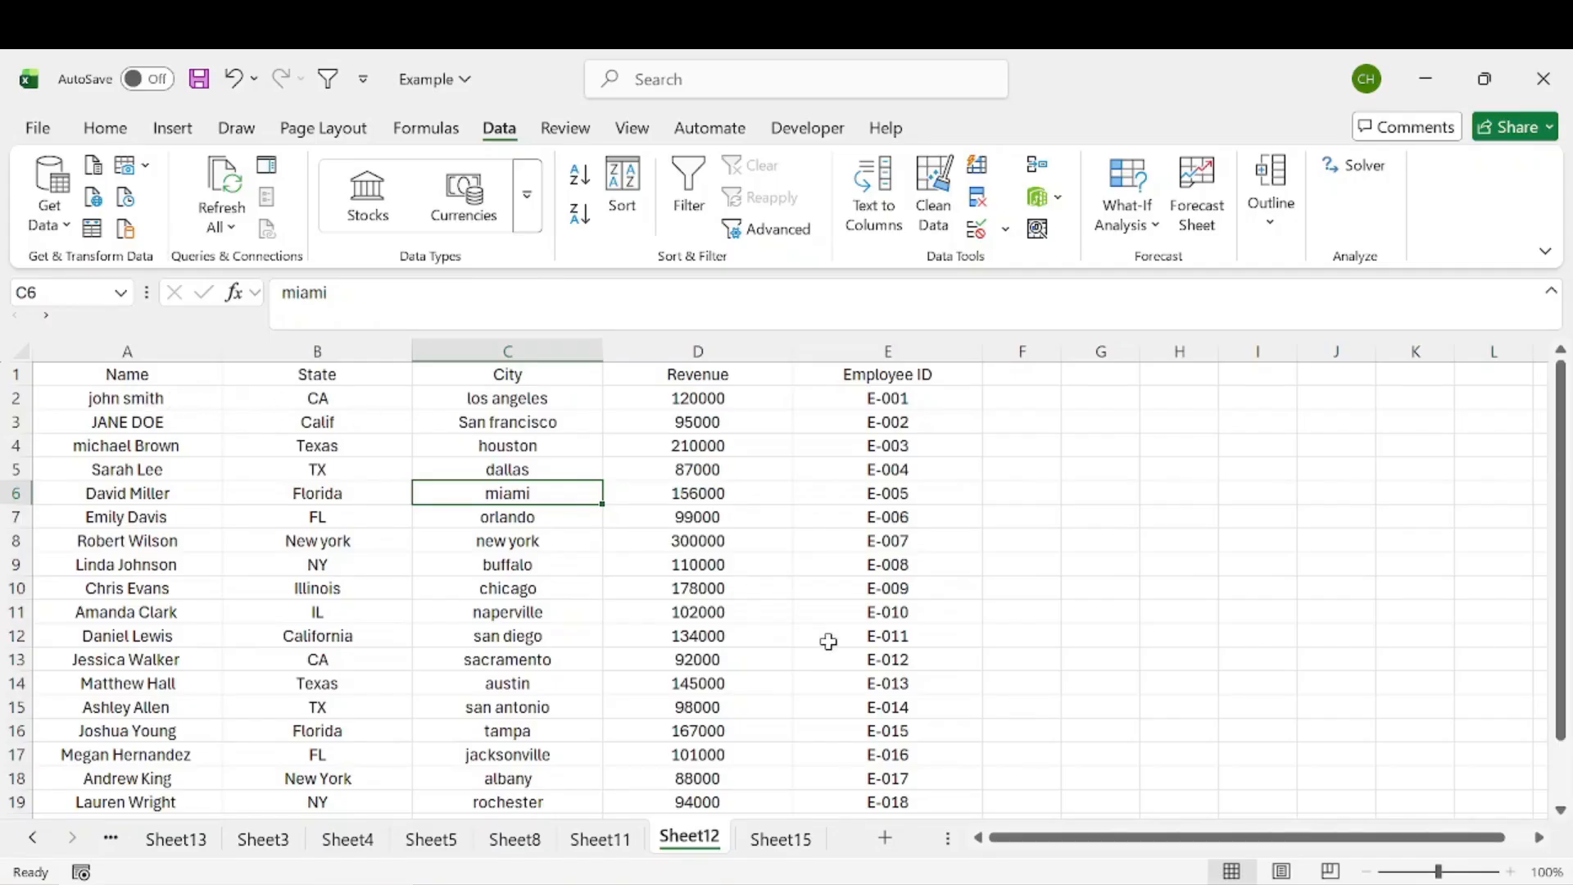
left_click(662, 469)
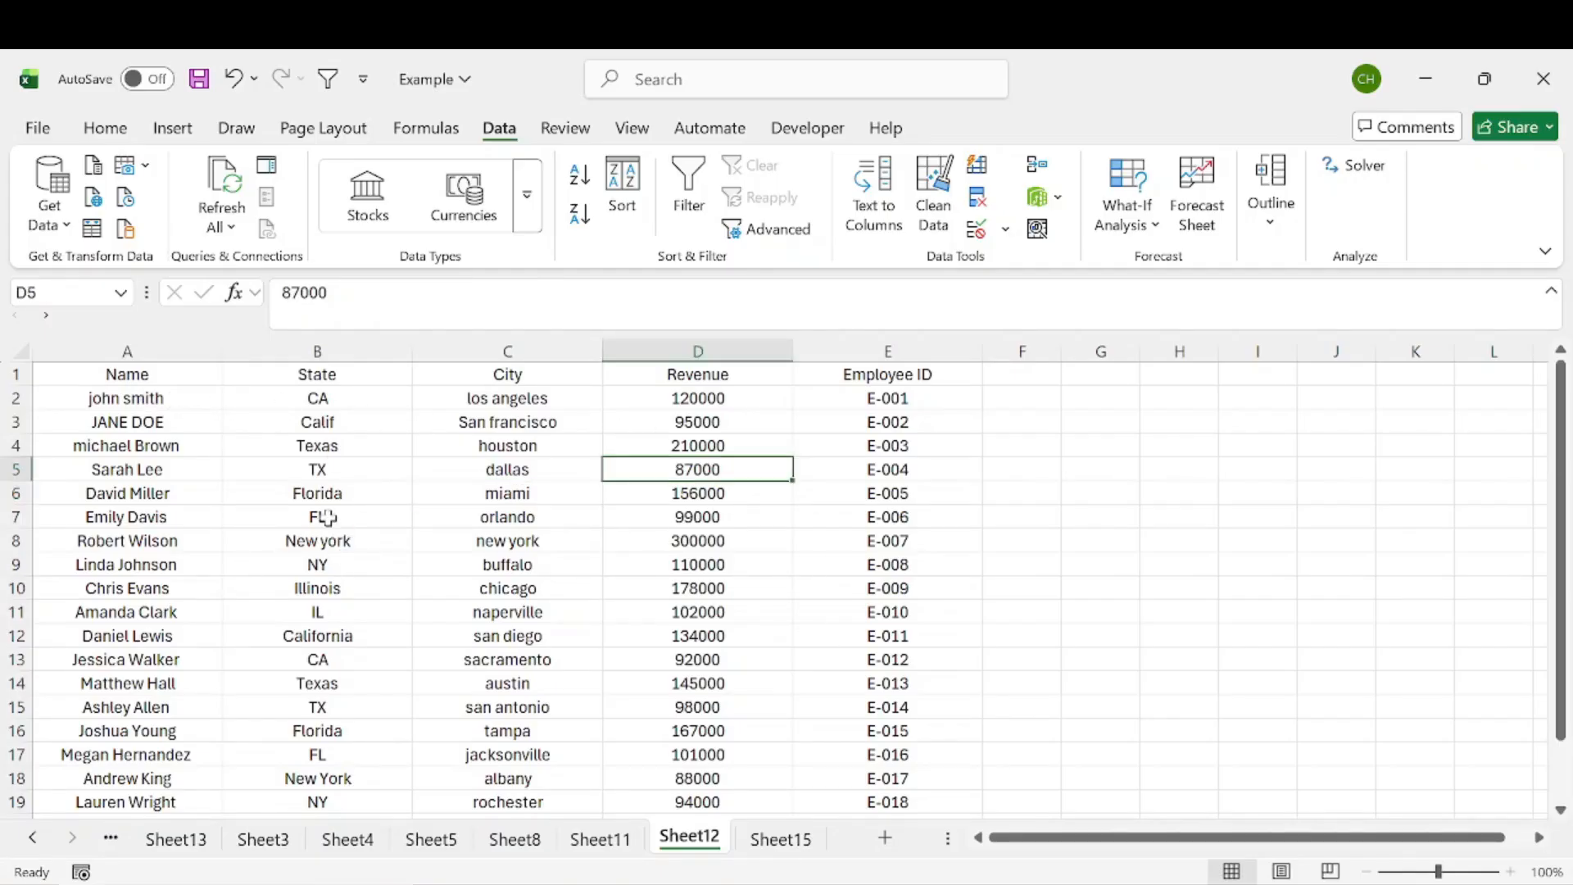
left_click(133, 400)
left_click(150, 421)
left_click(136, 592)
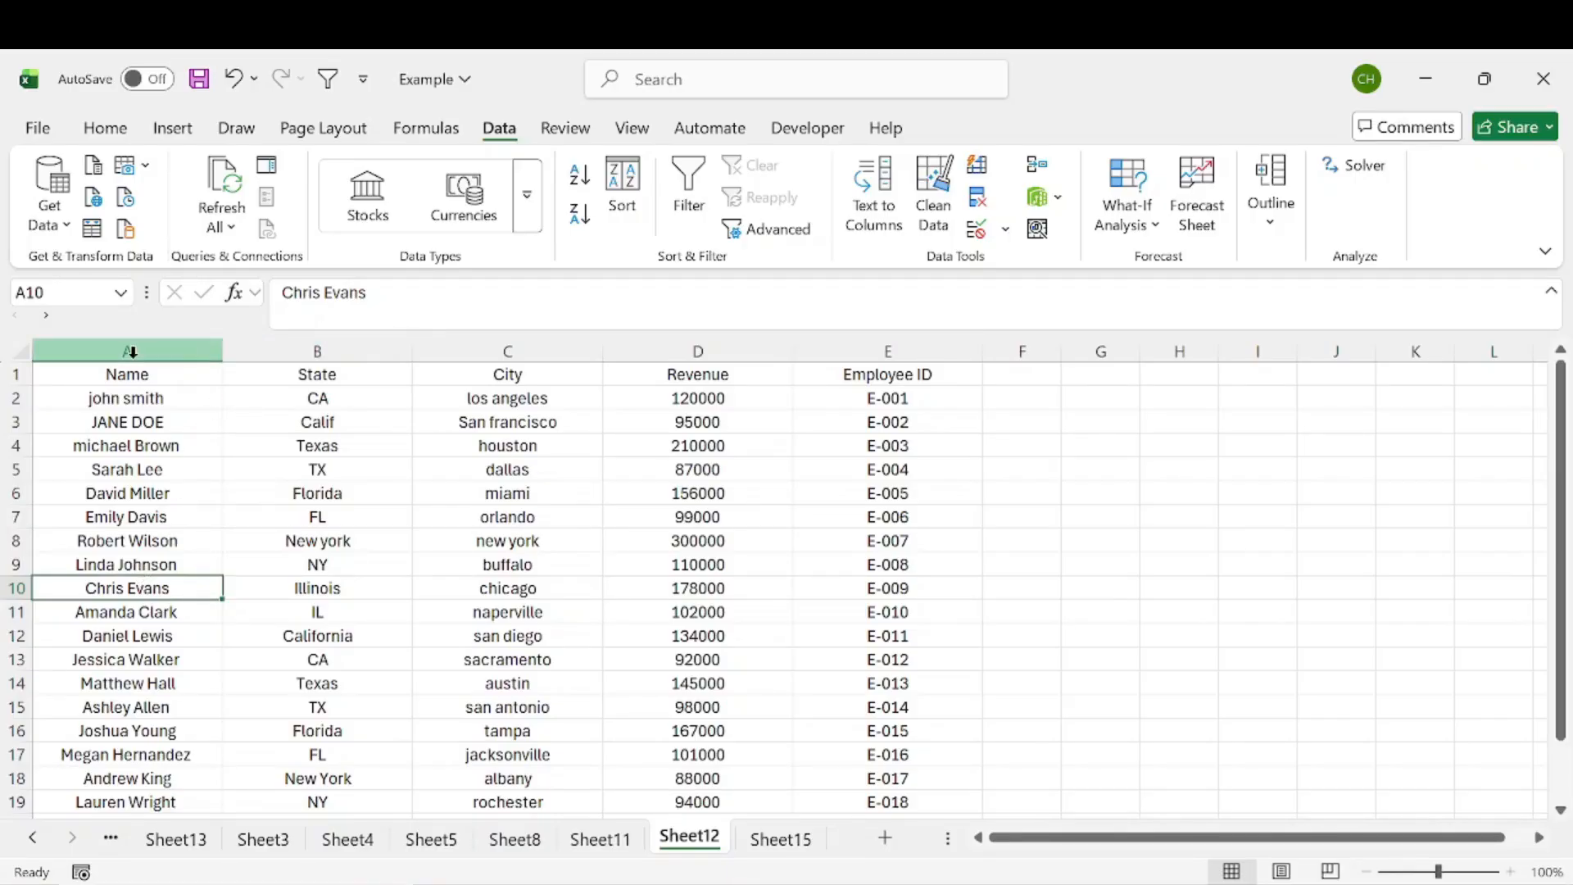
Step: Insert a blank column at B, before the State column
right_click(293, 349)
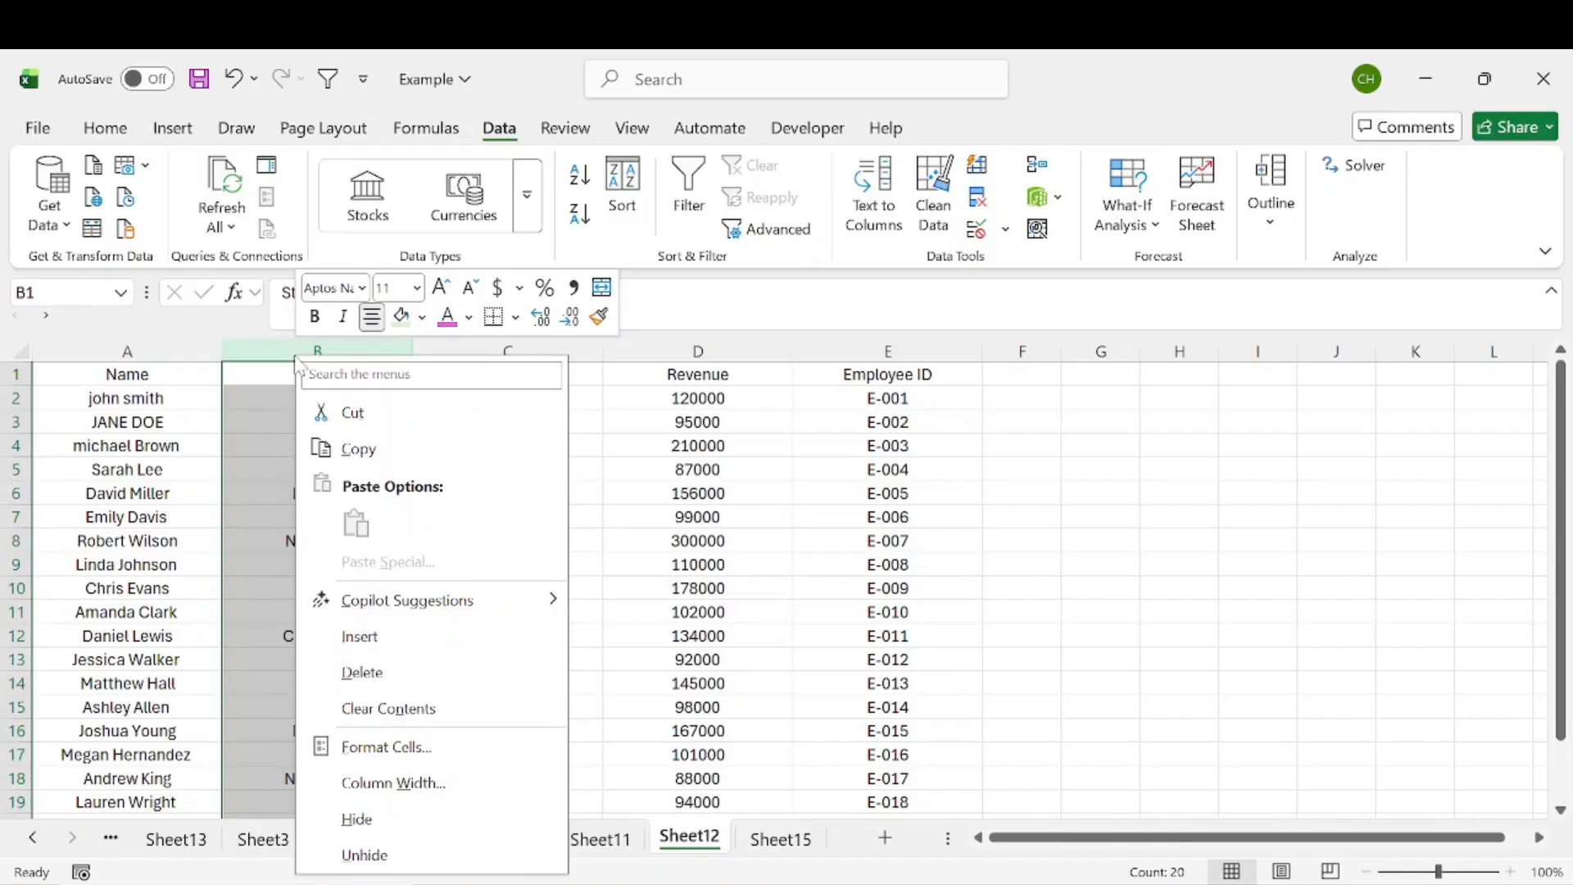
left_click(266, 342)
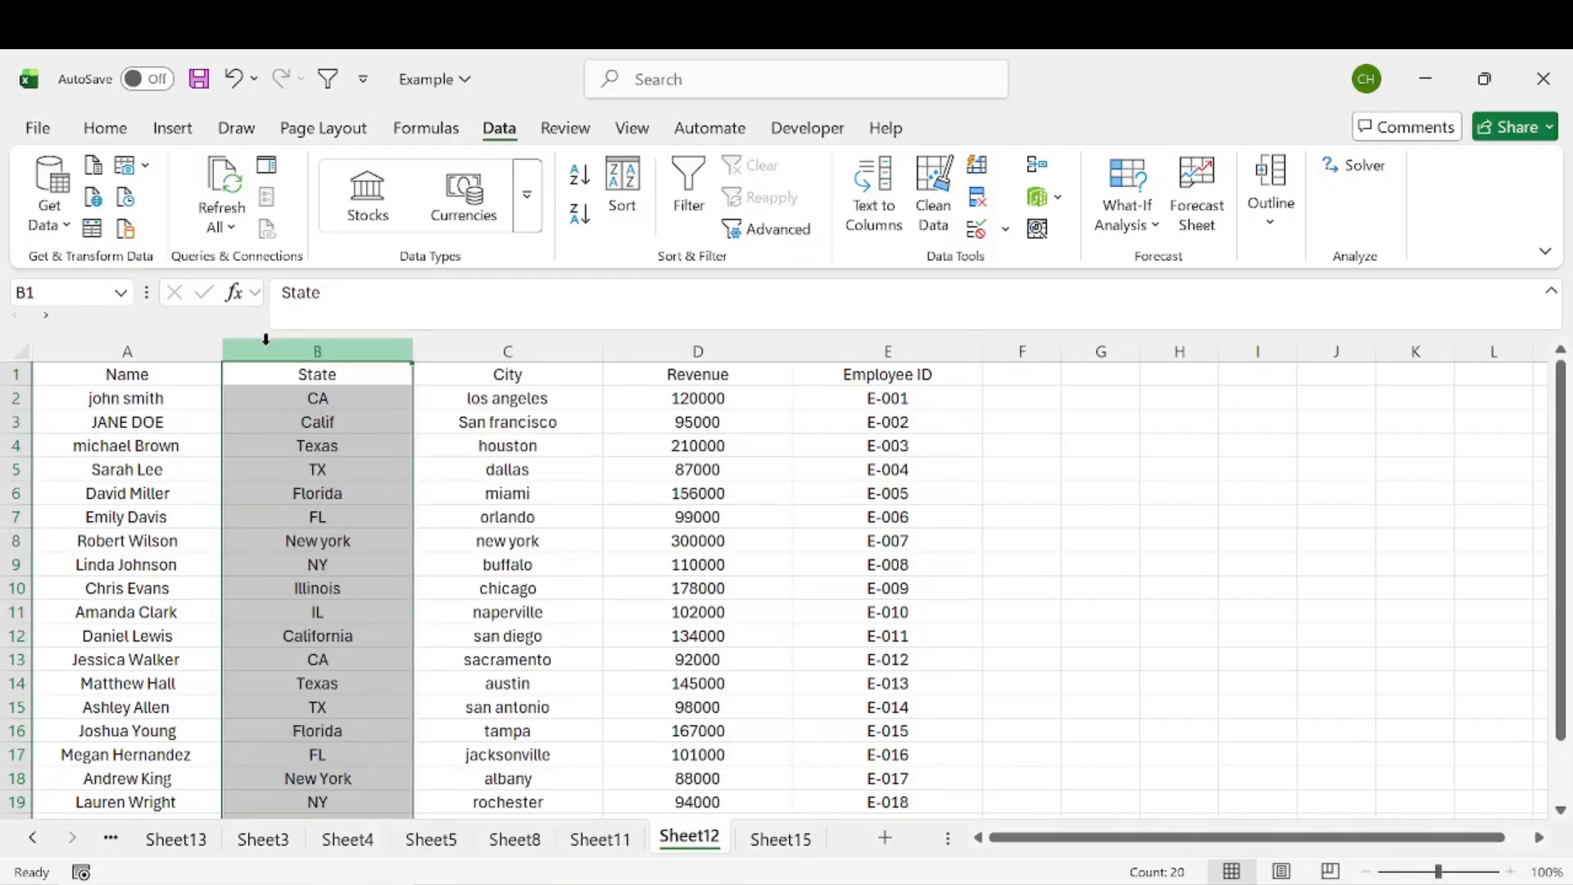
right_click(307, 347)
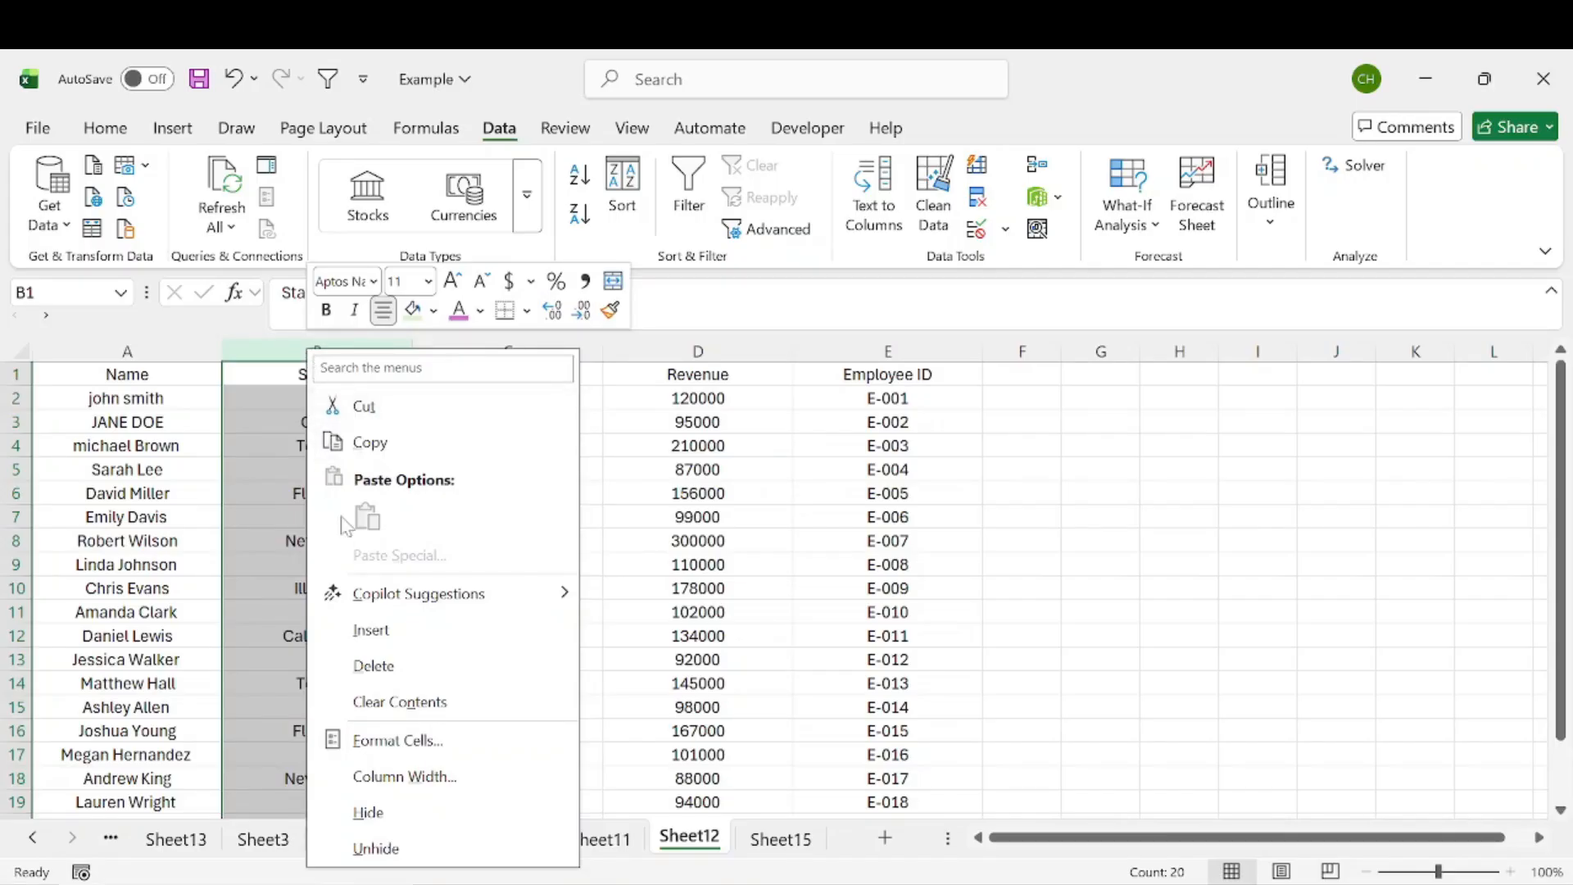
left_click(391, 629)
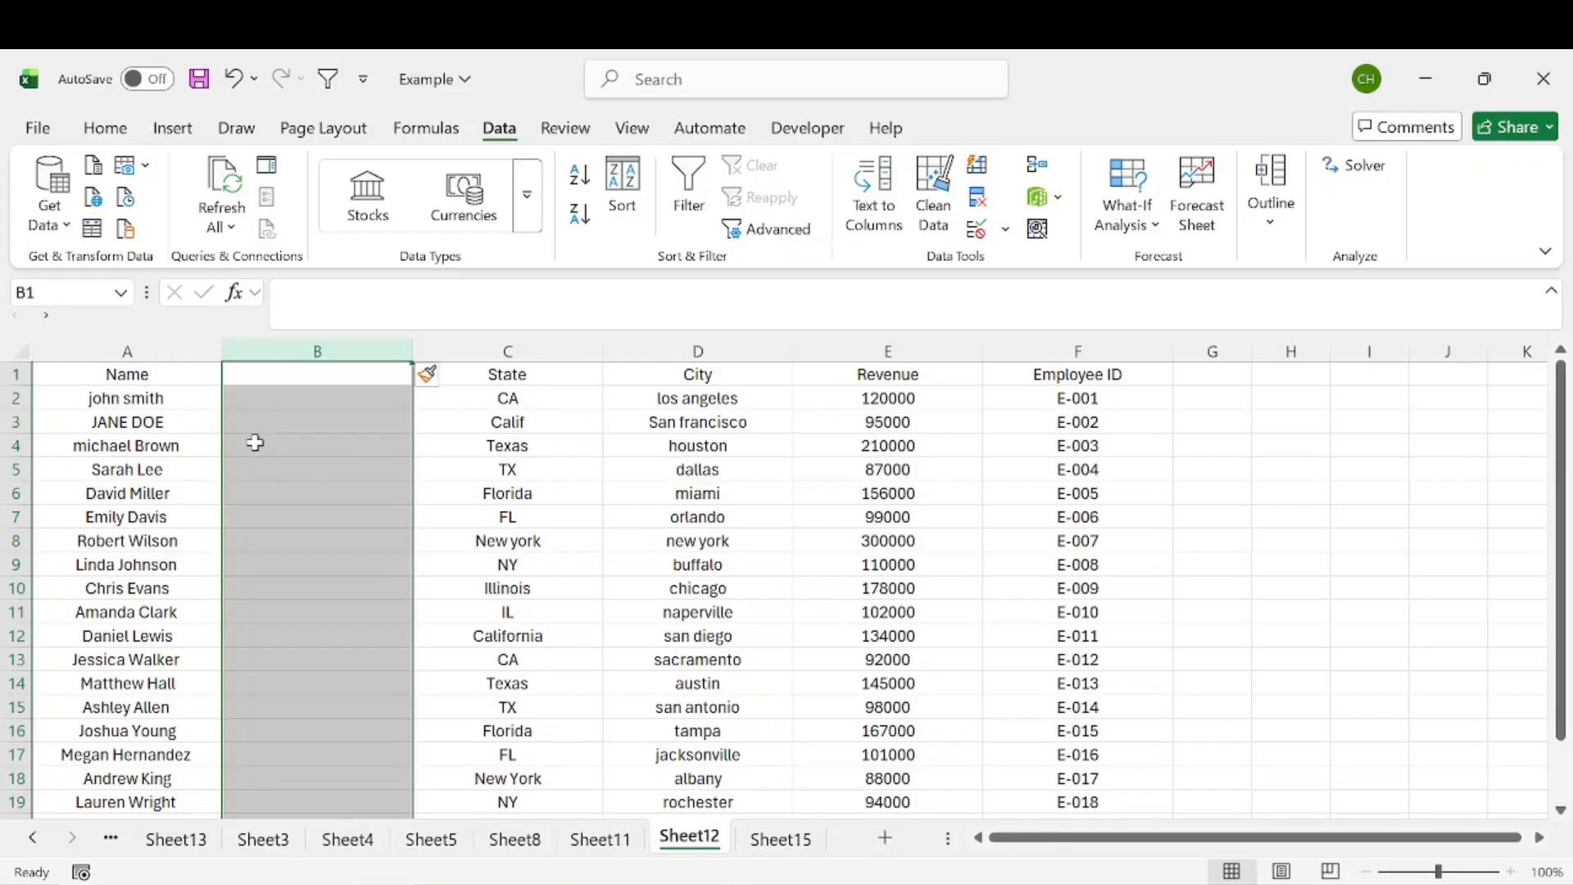
Step: Enter the header Name in cell B1
left_click_drag(508, 373, 1130, 427)
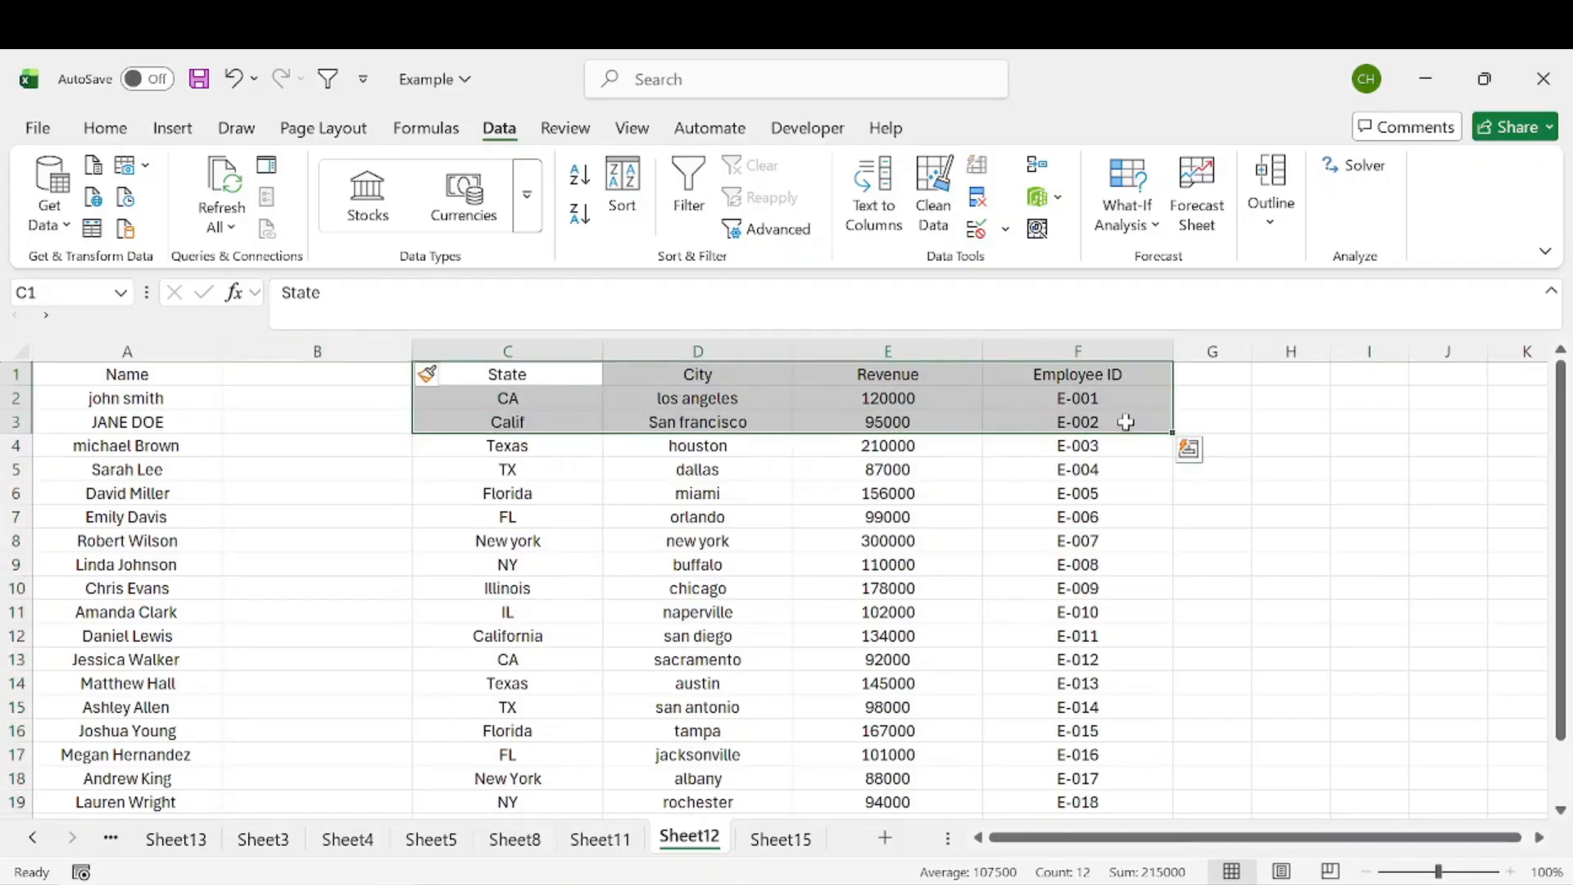
key("Left")
type("Name")
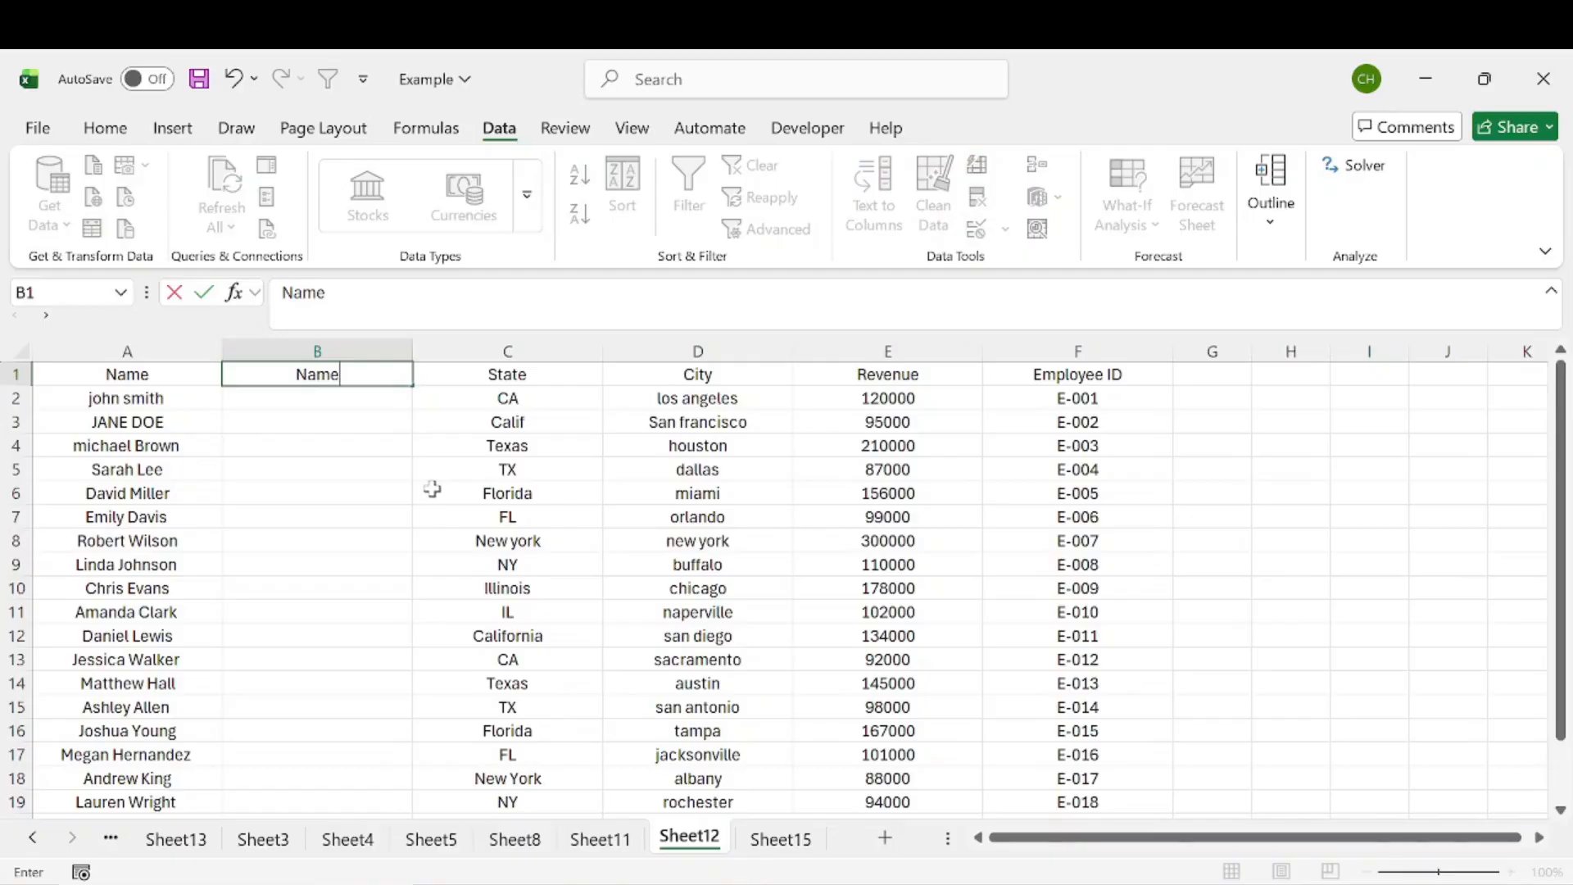
key("Return")
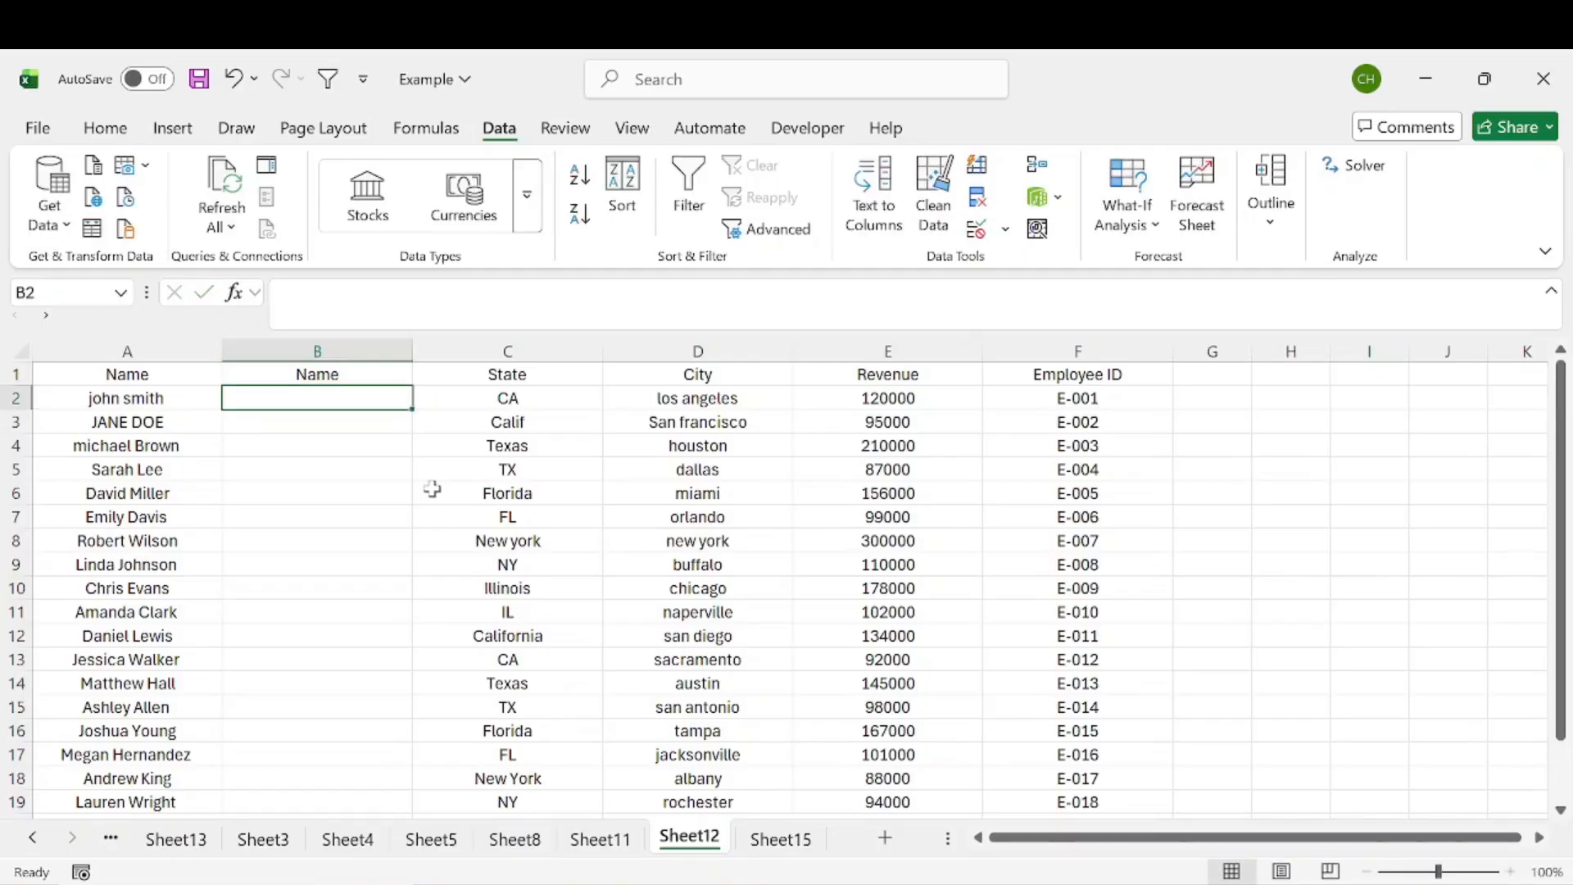
Step: Enter the formula =PROPER(A2) in cell B2 to capitalize the first name
left_click_drag(172, 399, 168, 728)
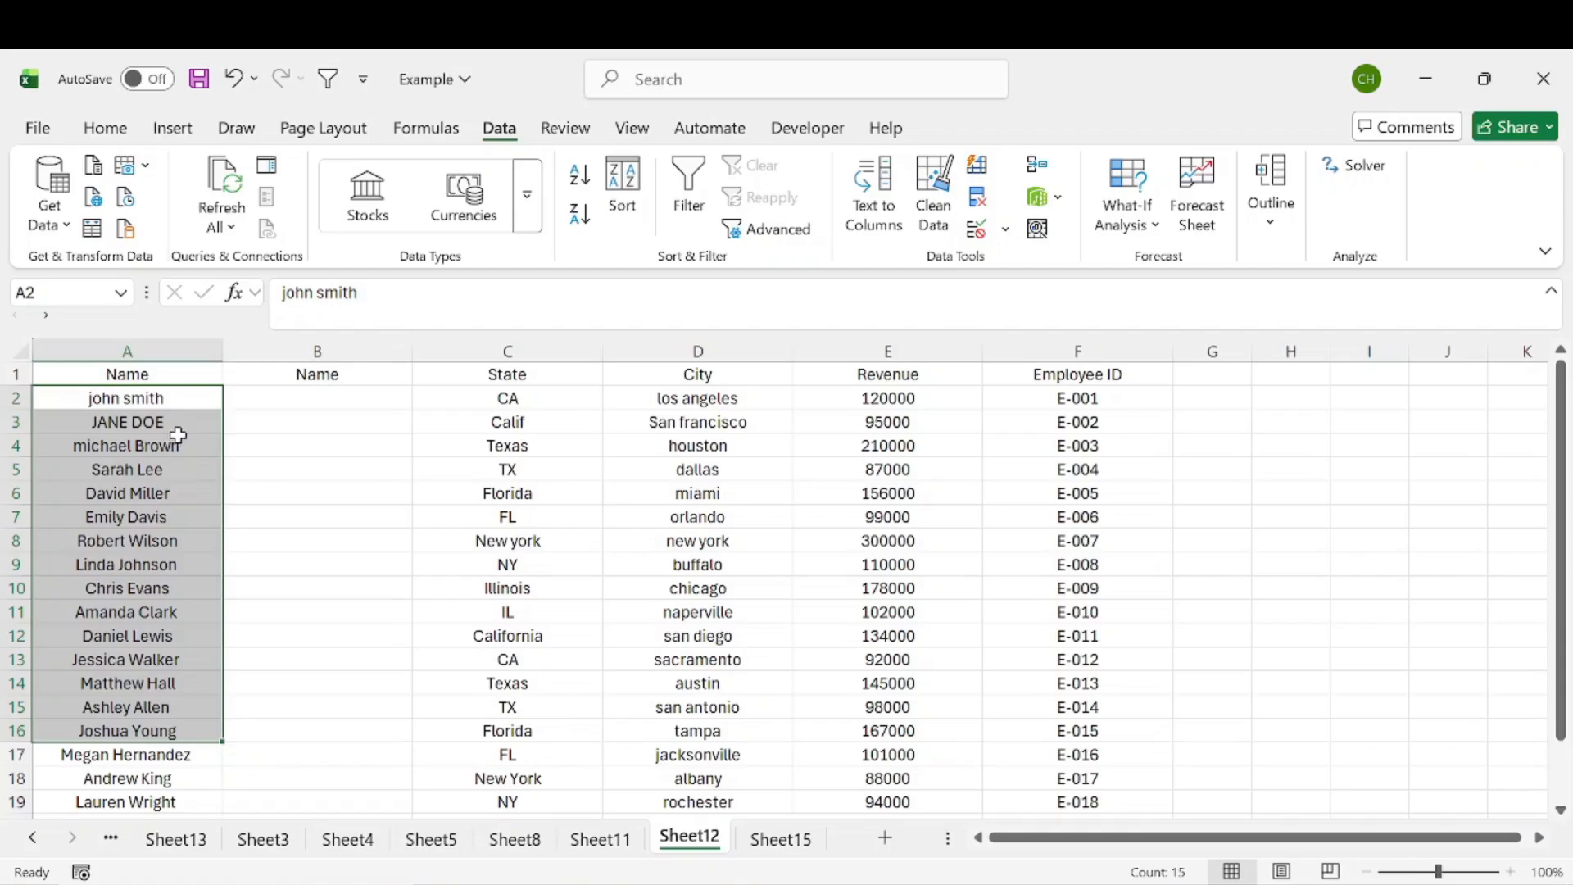
left_click(299, 402)
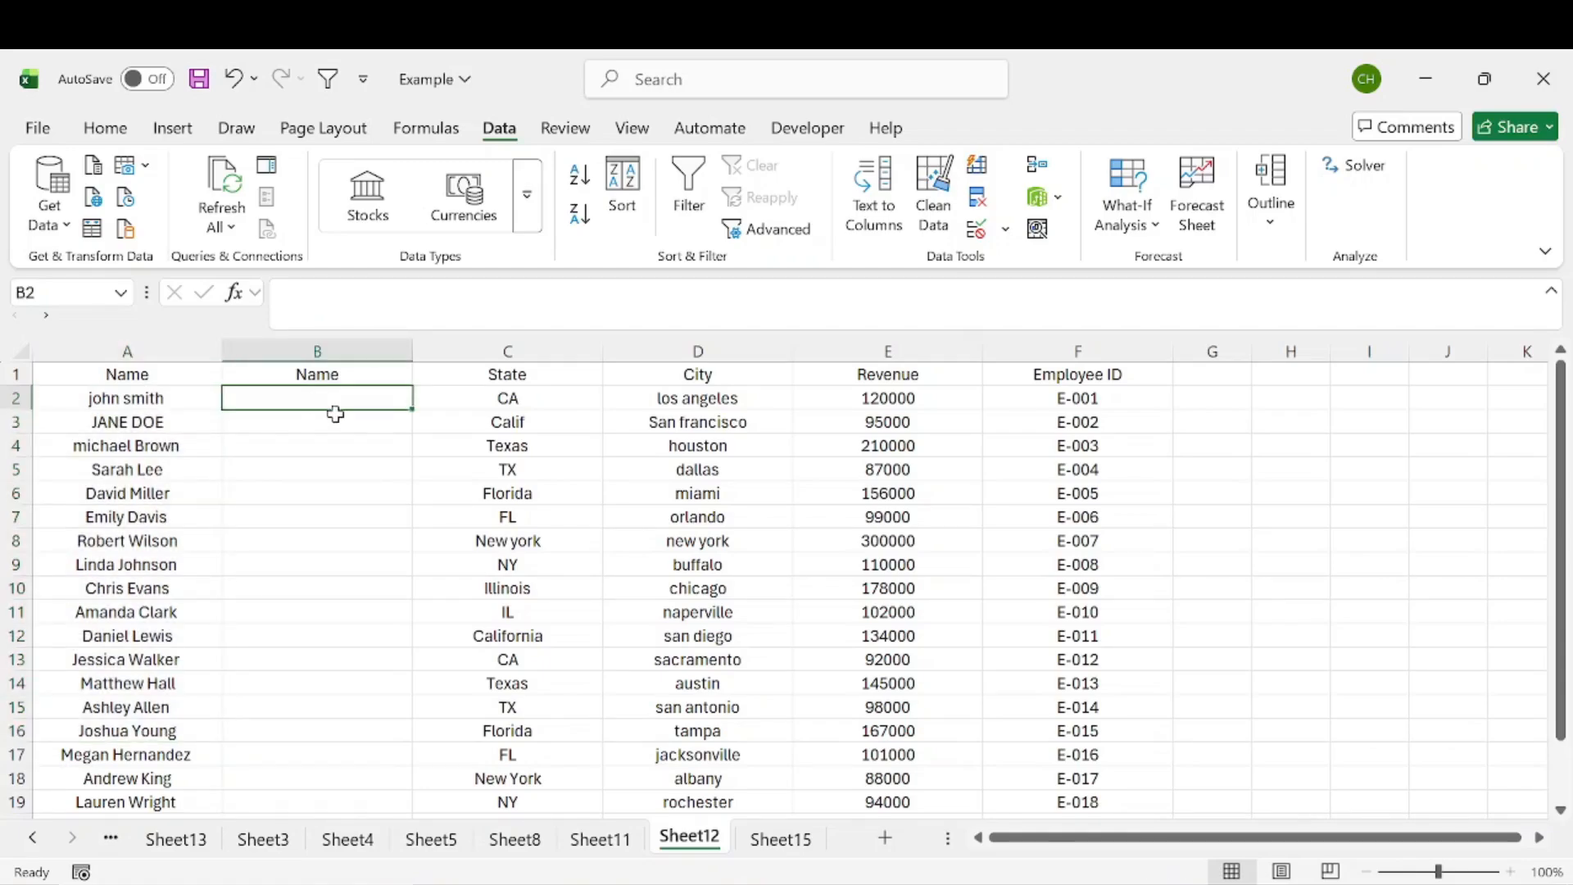
type("=")
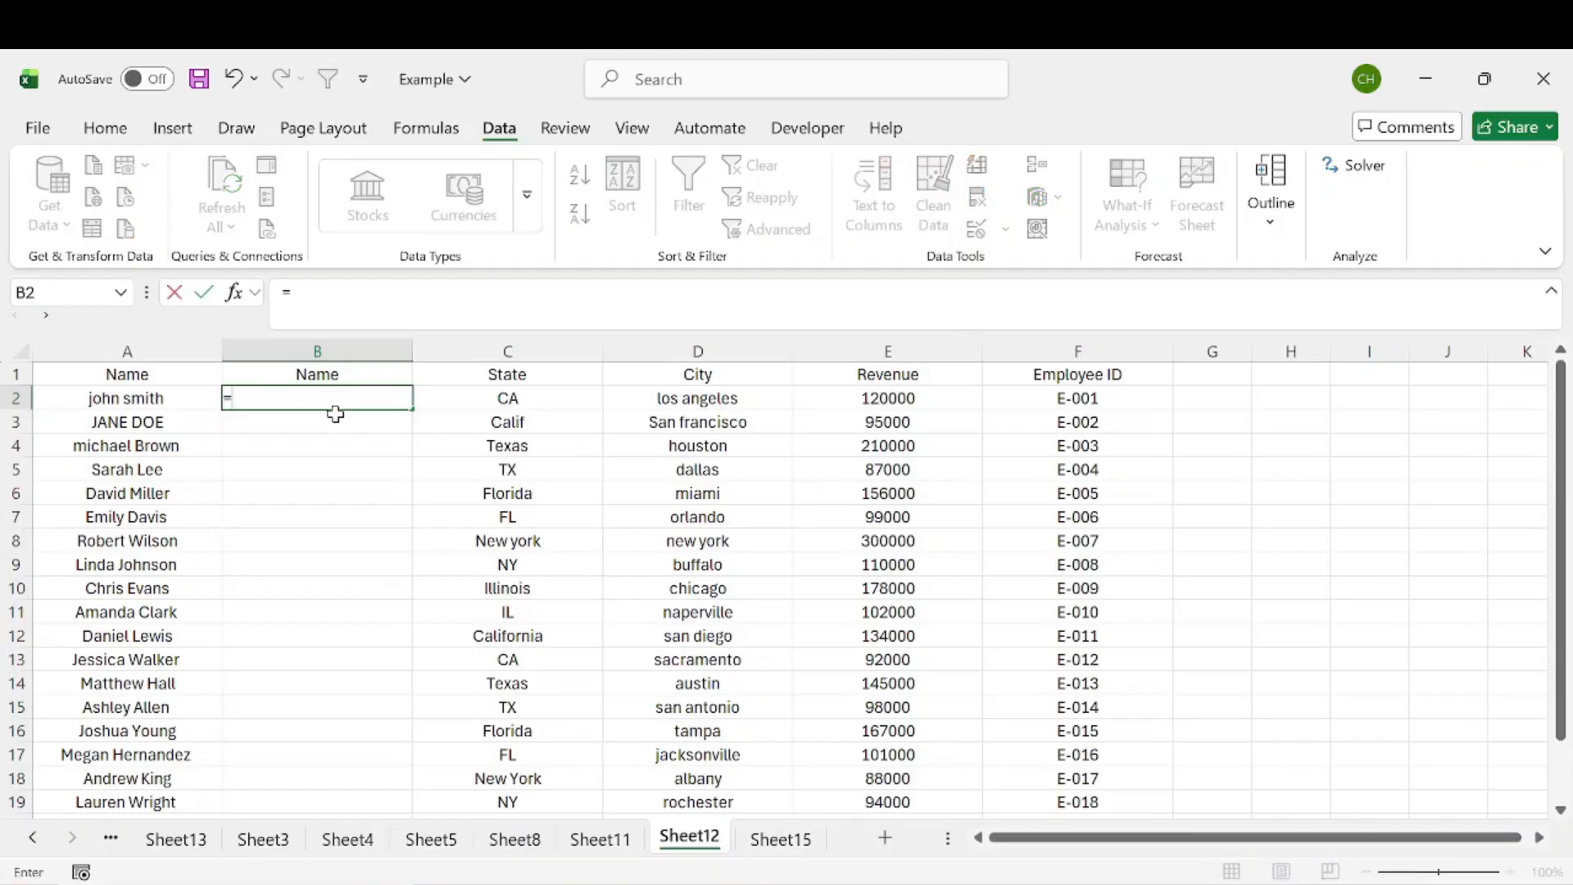
type("proper")
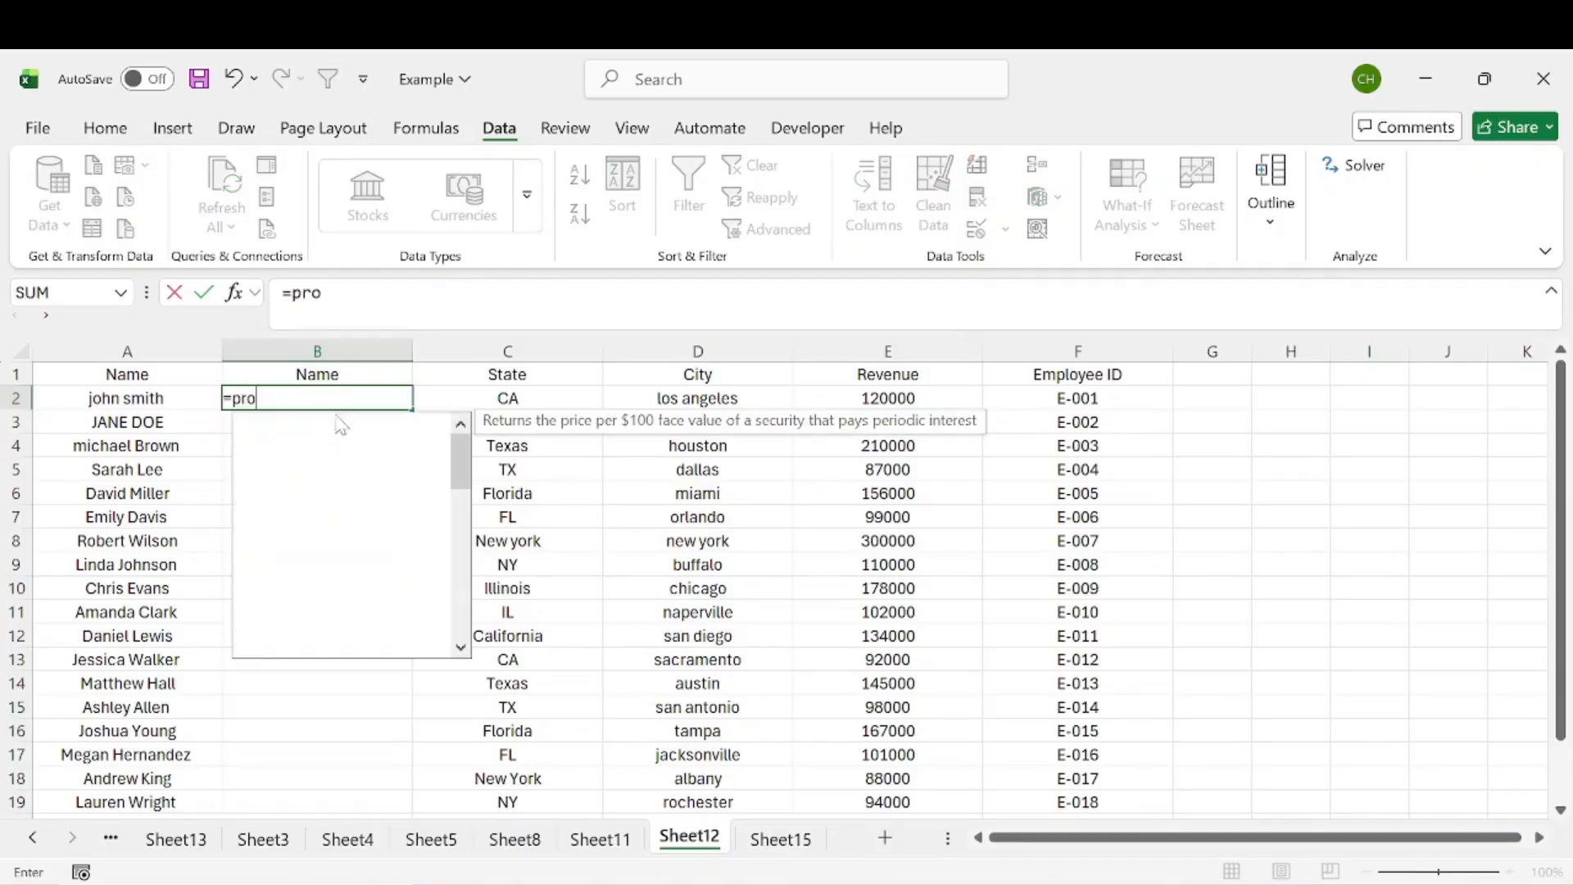
double_click(340, 425)
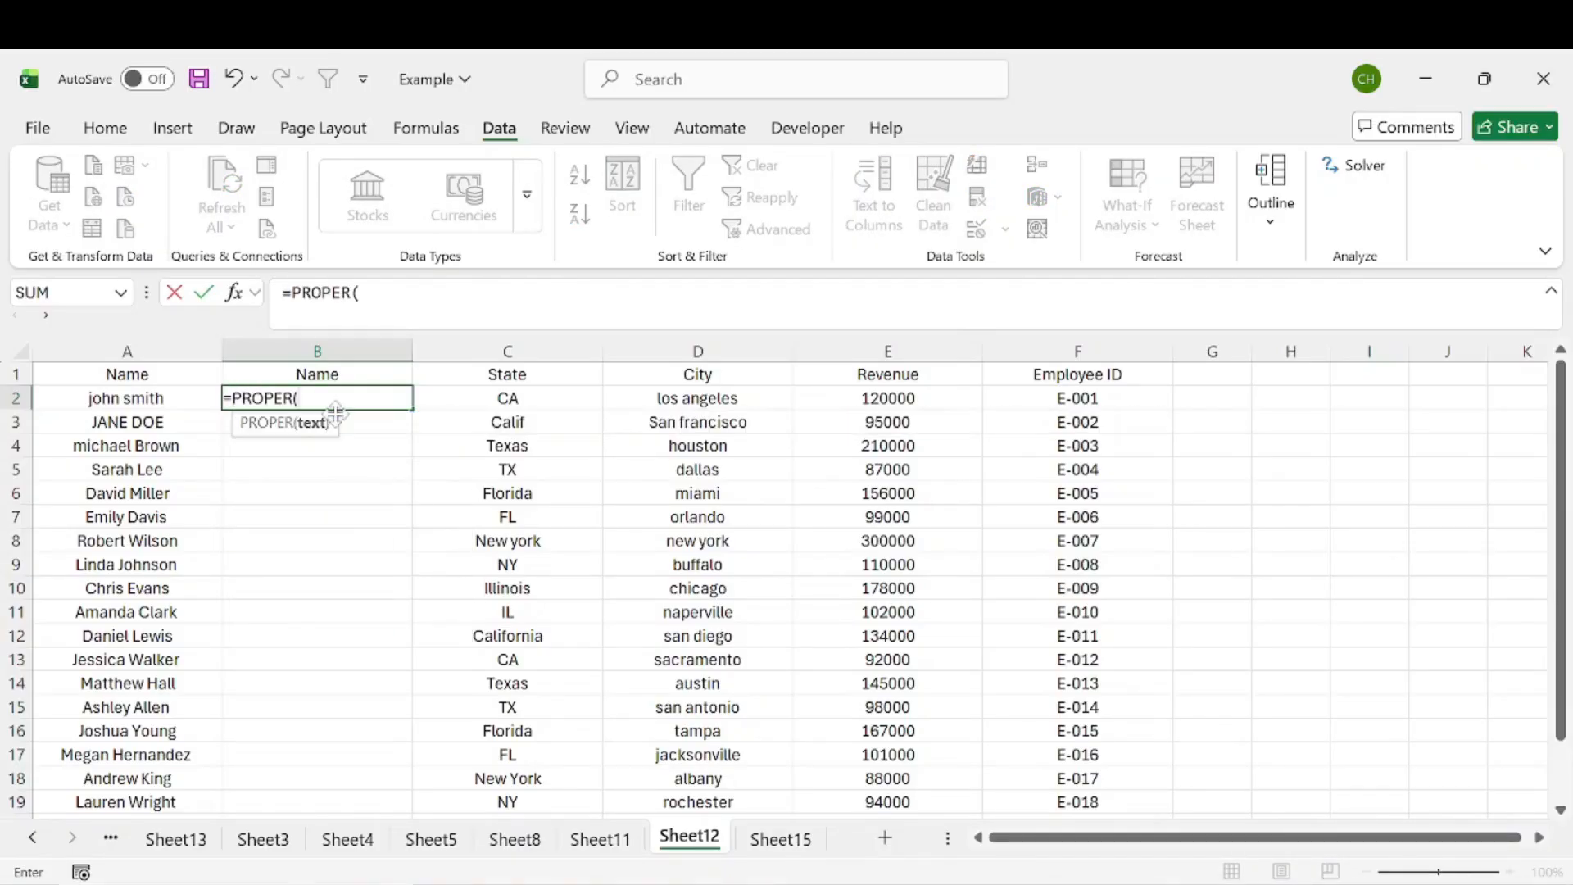
left_click(131, 395)
key("Return")
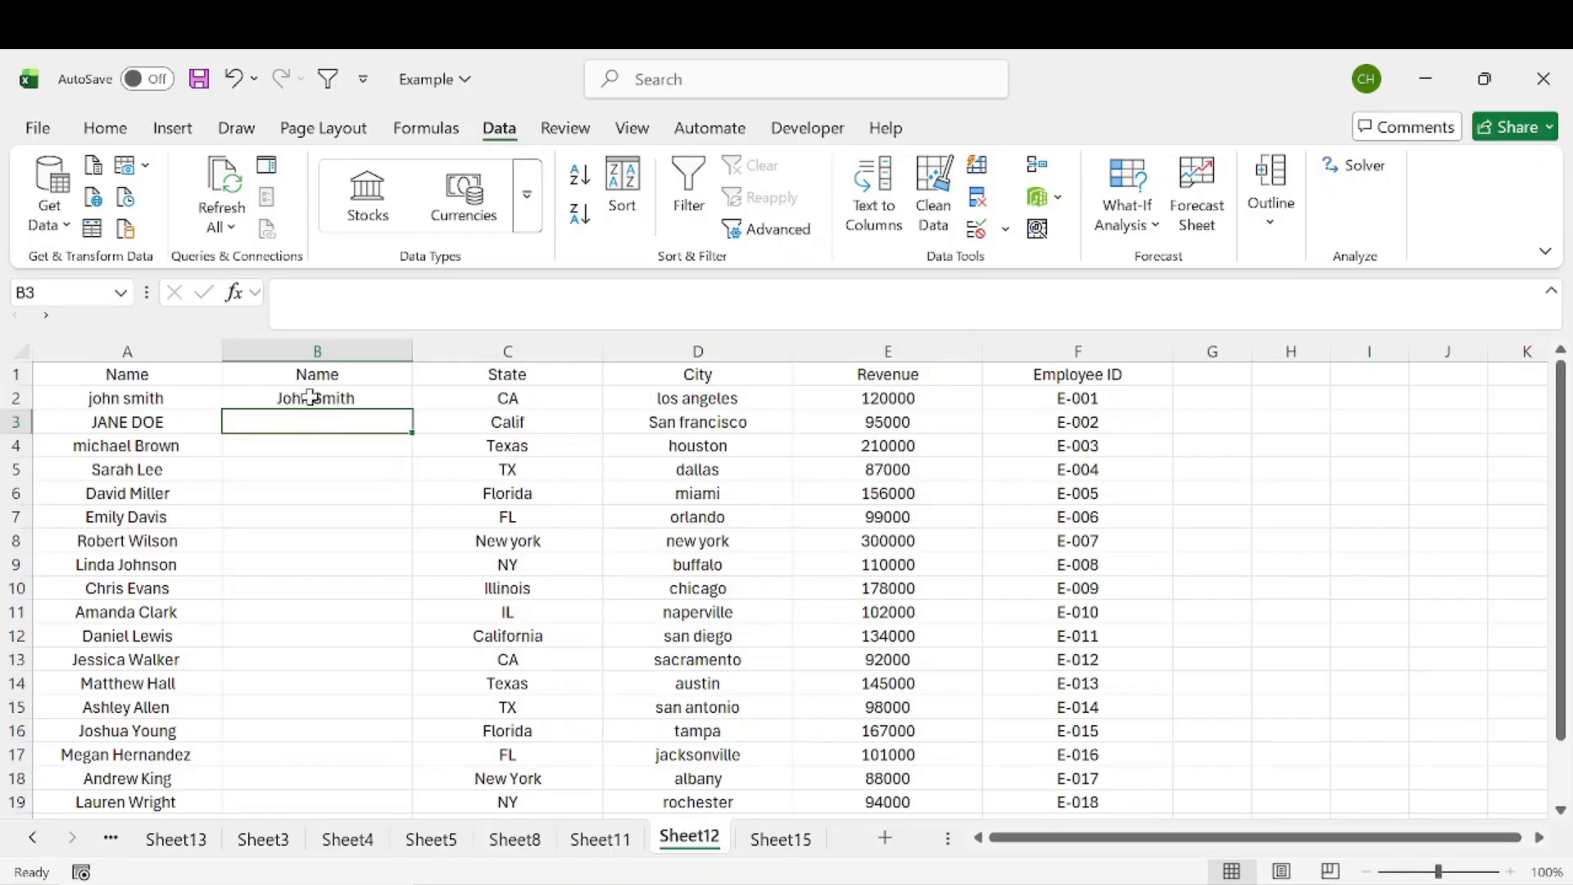
Step: Fill the PROPER formula down column B to the last employee record
left_click(364, 397)
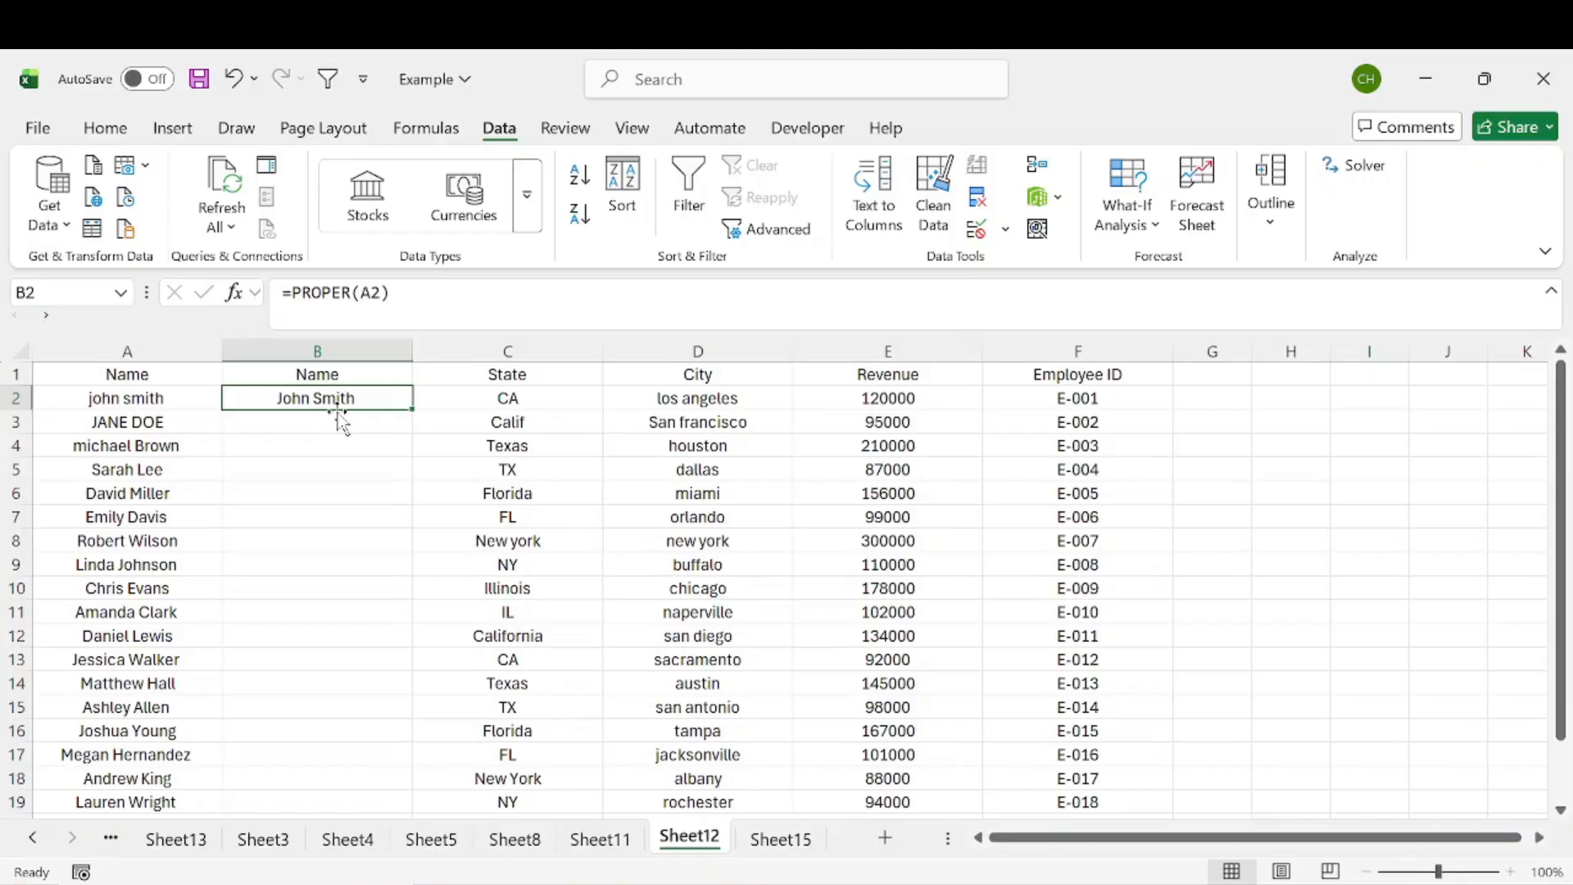
double_click(413, 408)
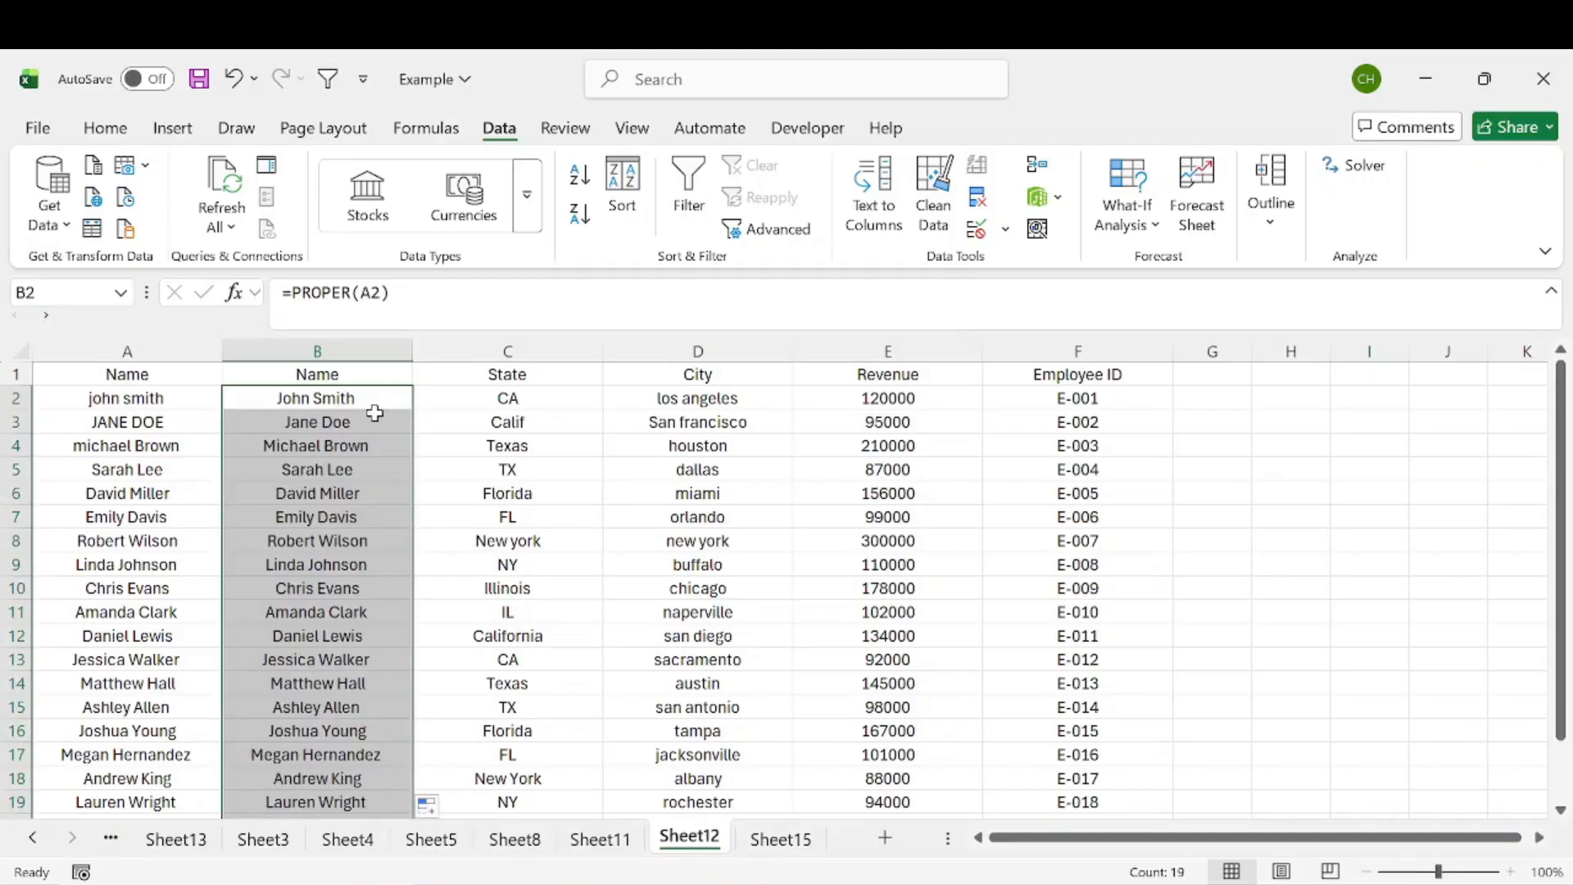
scroll(360, 472, "down", 1)
scroll(361, 471, "down", 1)
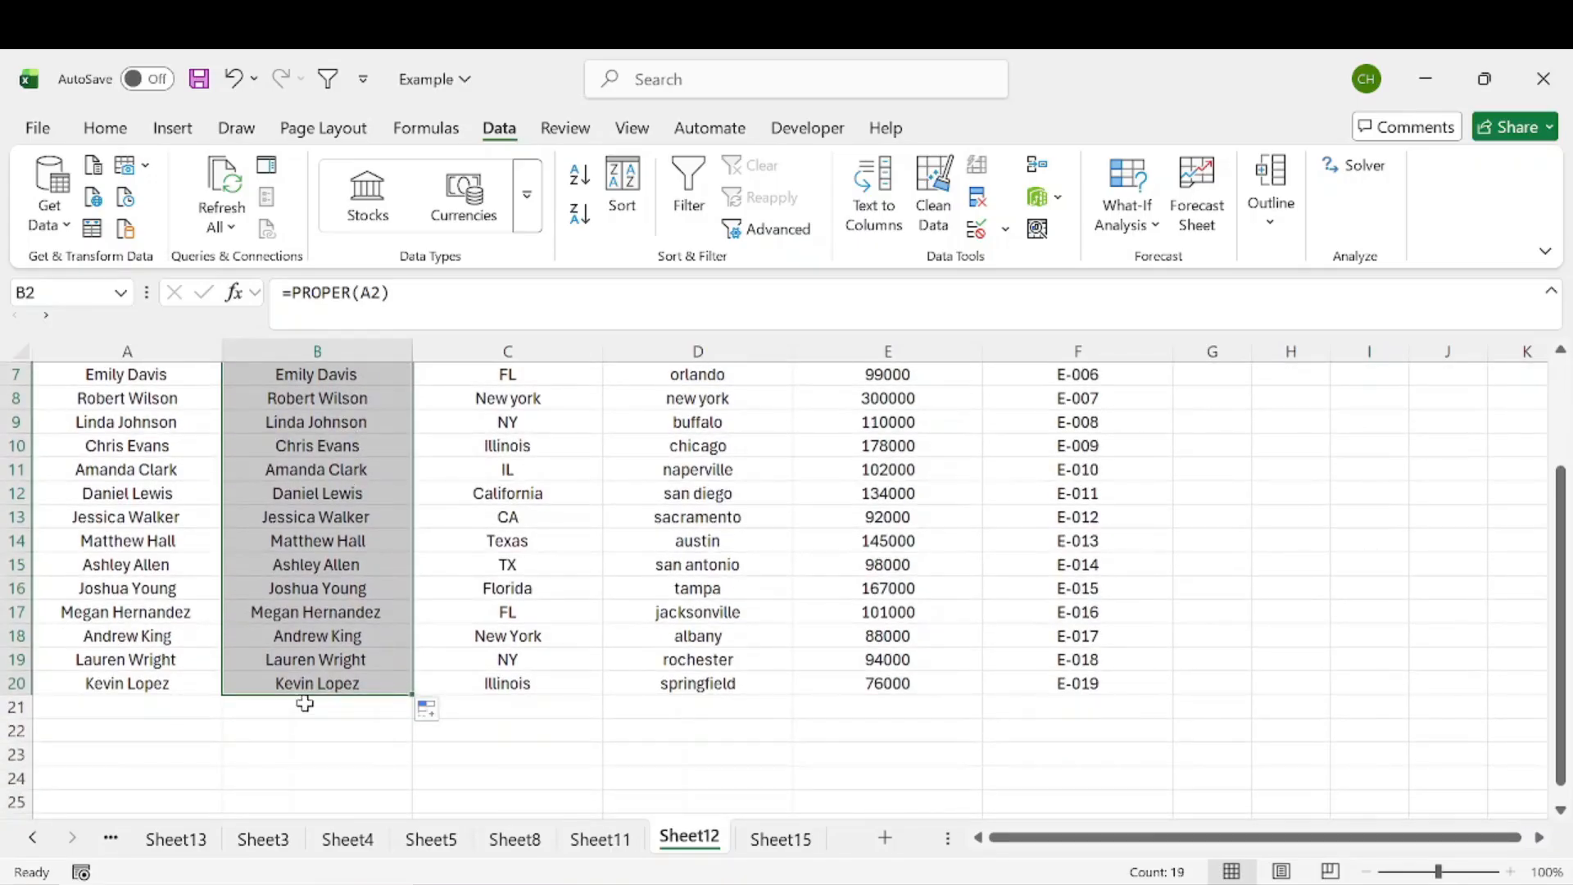
left_click(192, 708)
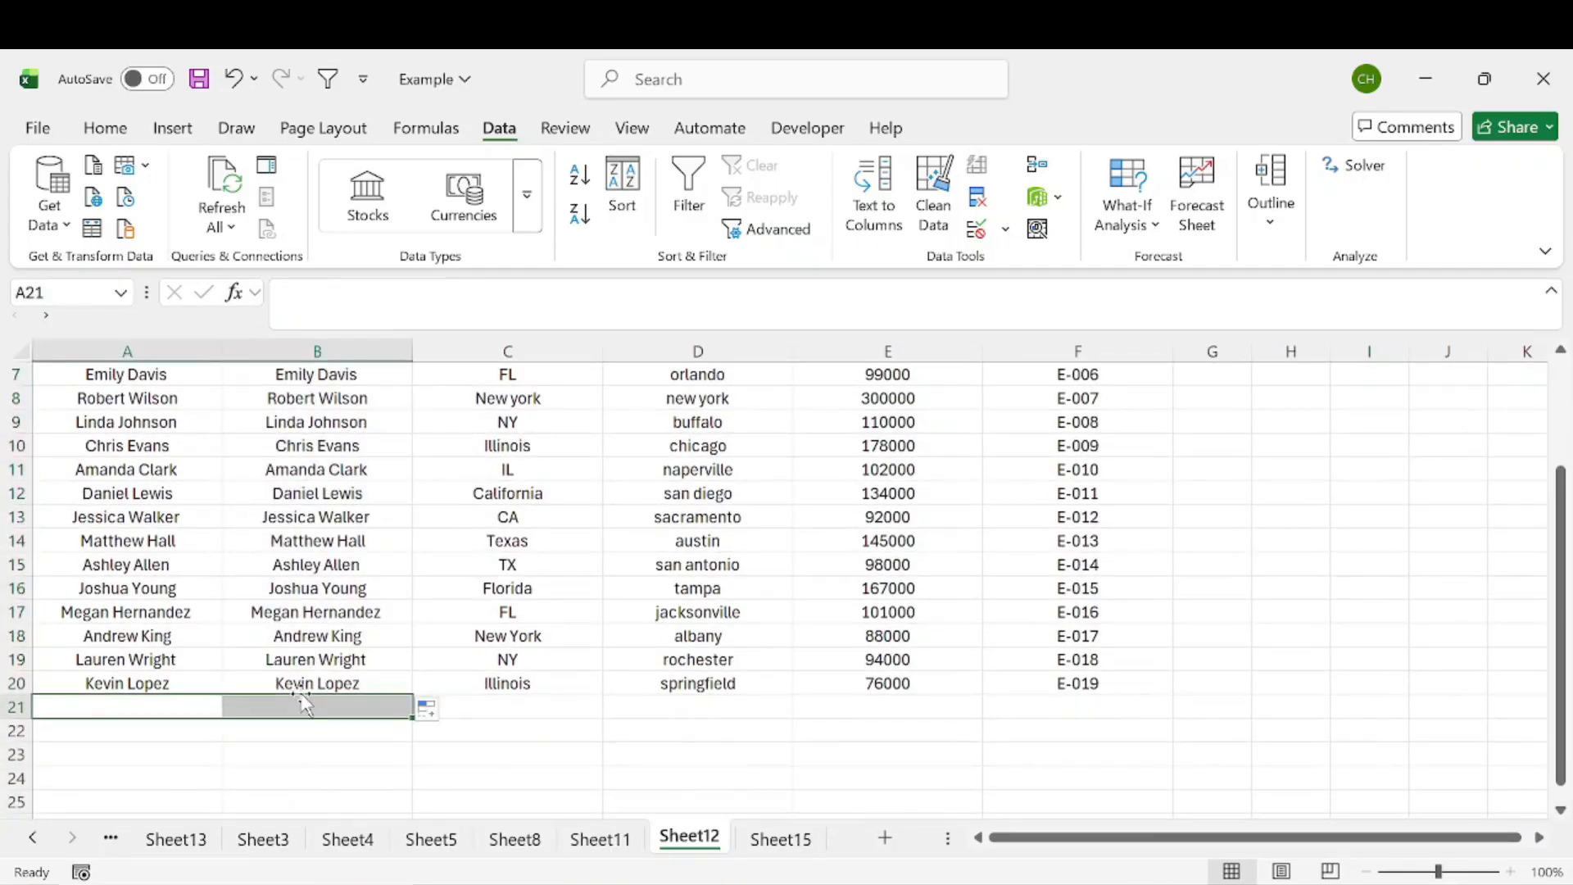
scroll(323, 432, "up", 2)
left_click_drag(329, 398, 323, 636)
left_click(316, 425)
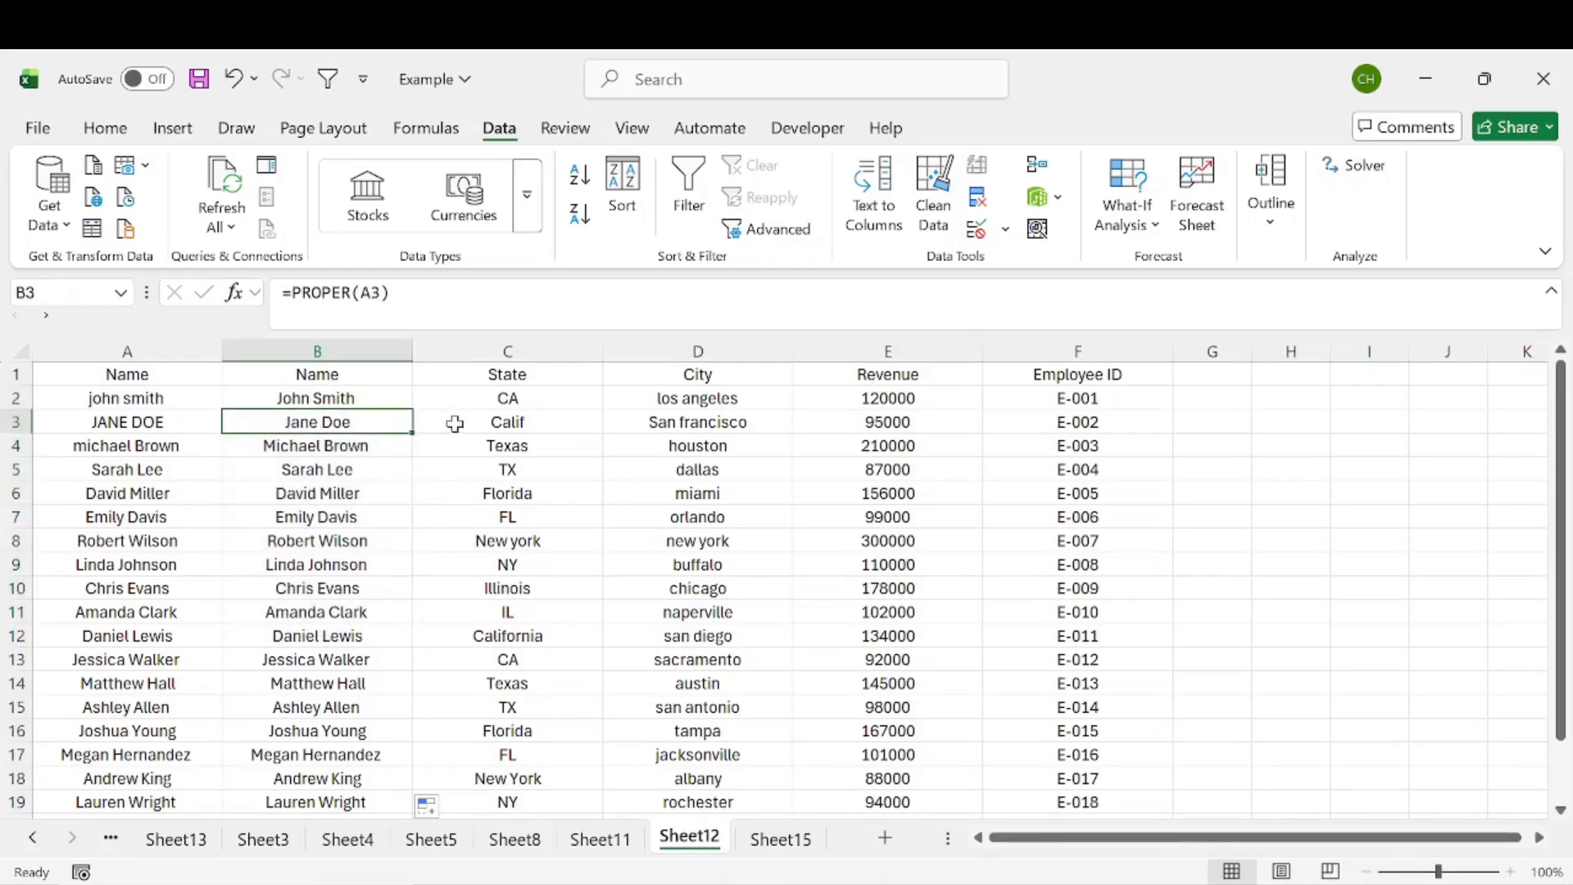
left_click(135, 423)
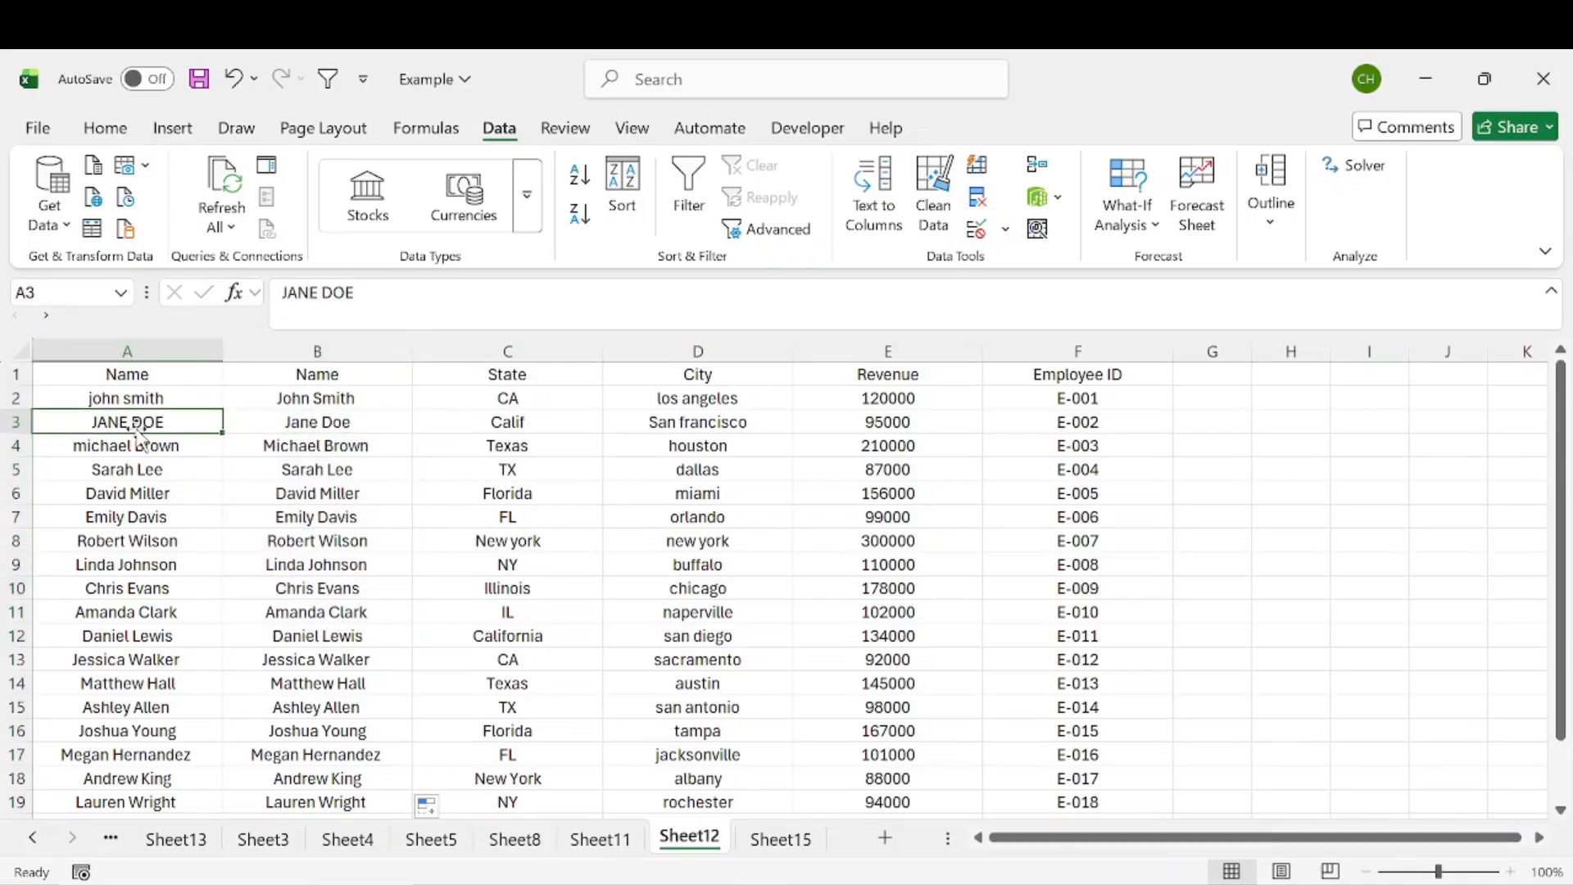
left_click(322, 401)
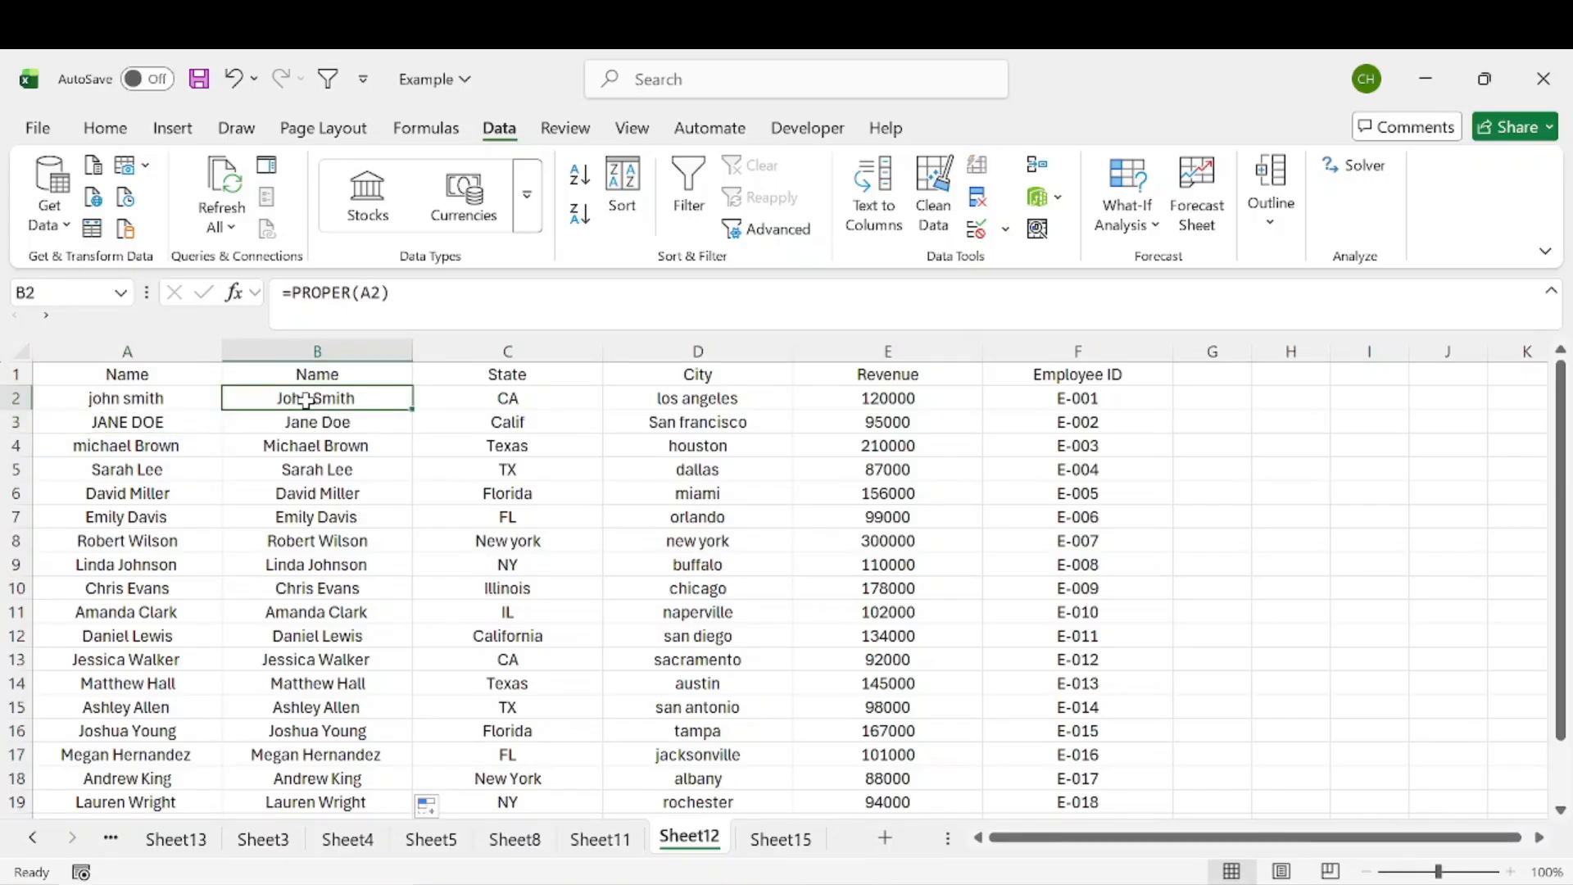
Step: Copy column B and paste it back onto itself as values only
left_click(307, 351)
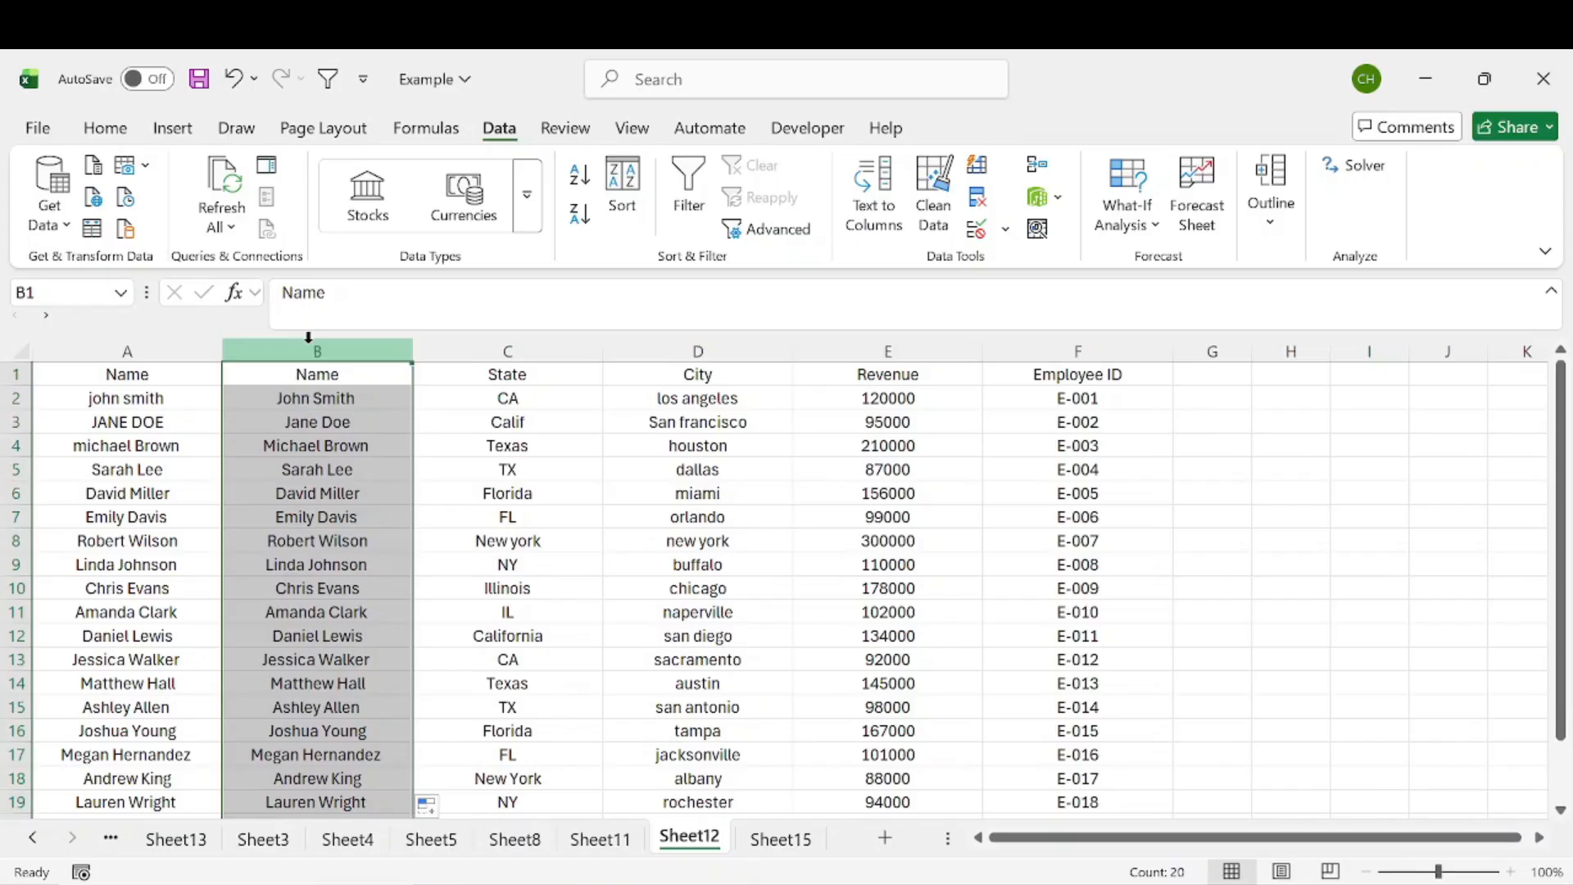
right_click(307, 376)
key("ctrl+c")
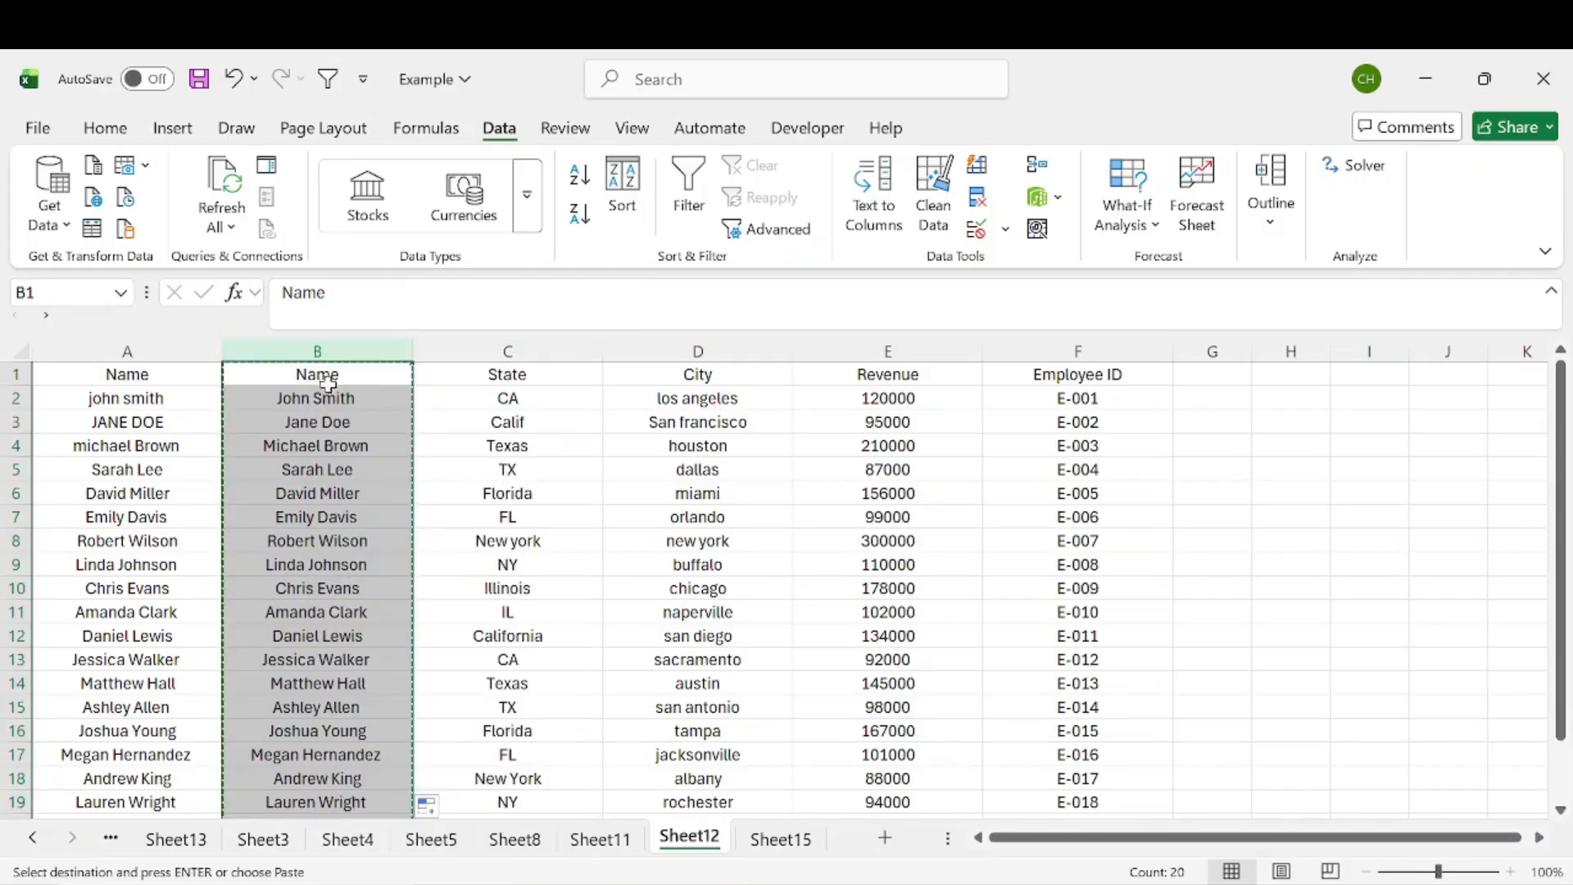
right_click(316, 378)
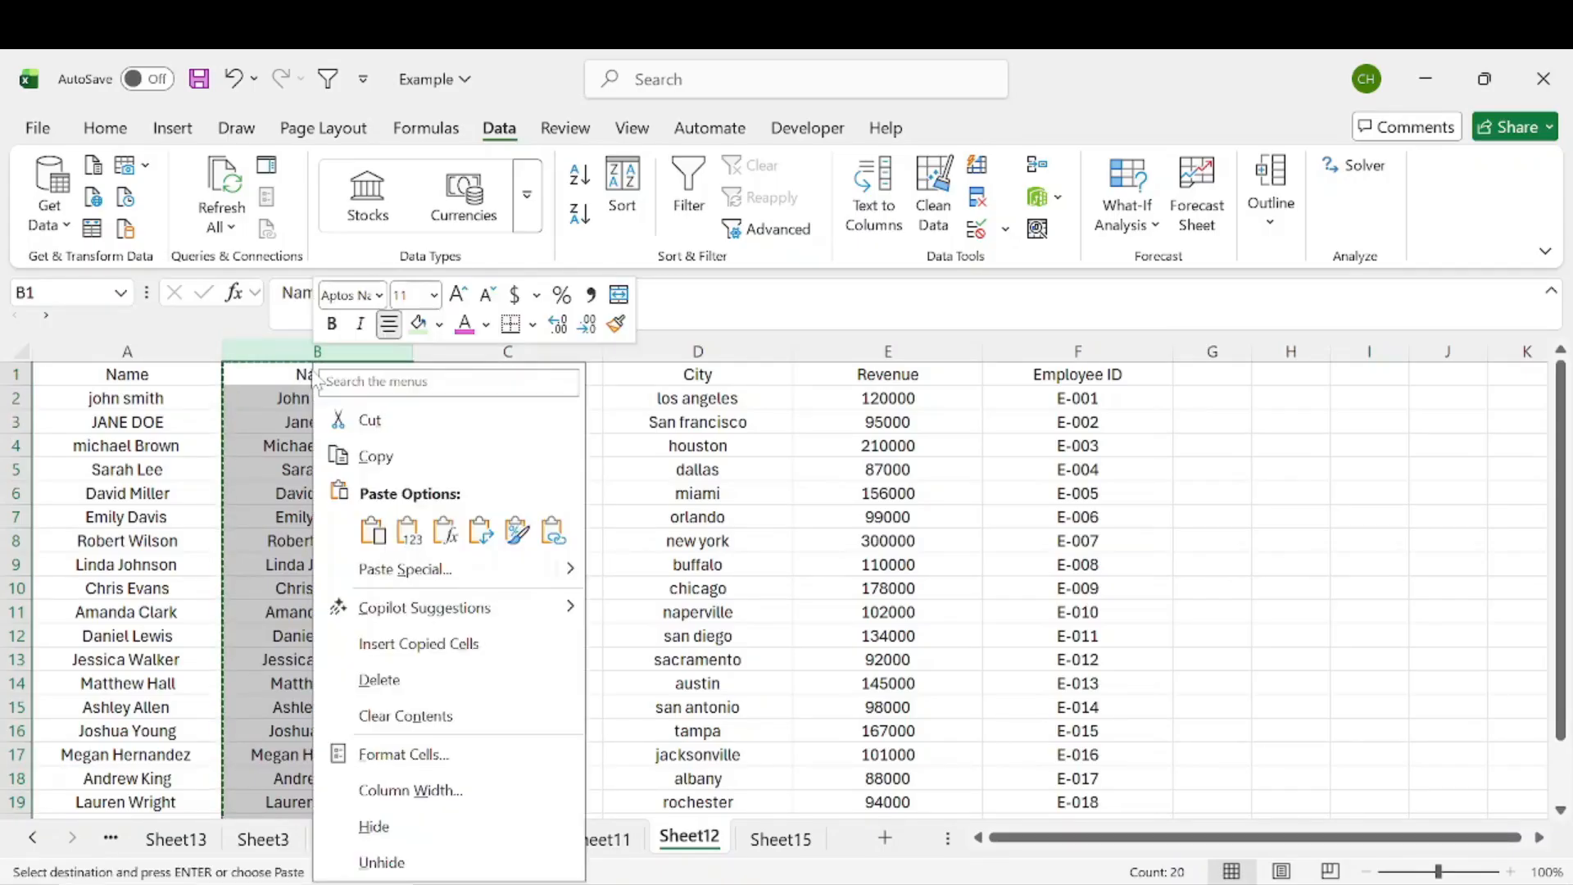
left_click(409, 536)
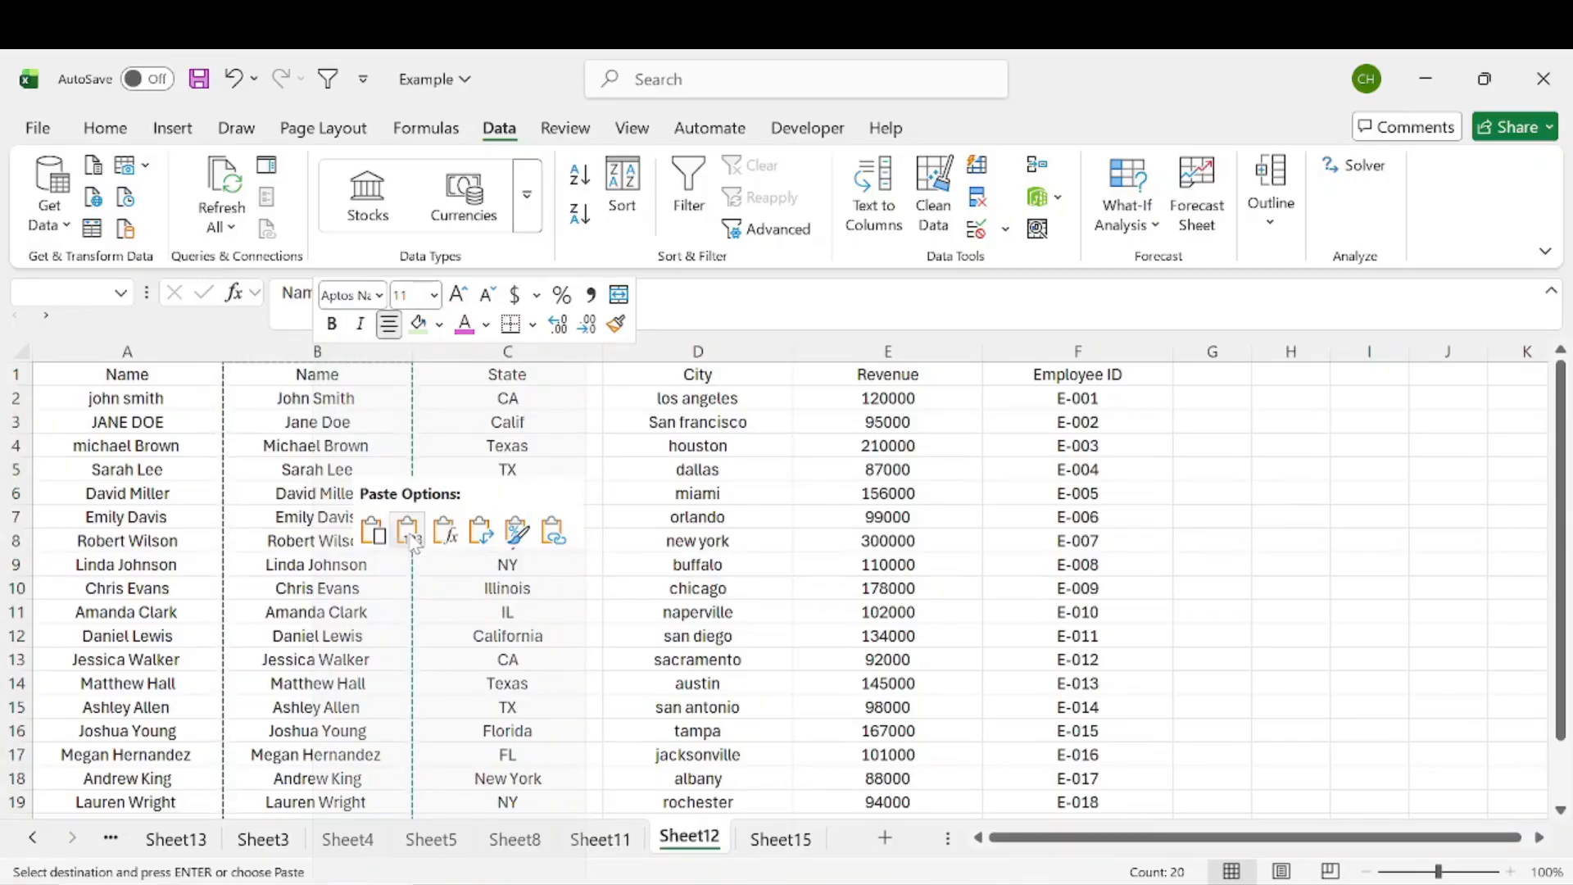
Step: Inspect several cells in column B to check their contents
double_click(361, 401)
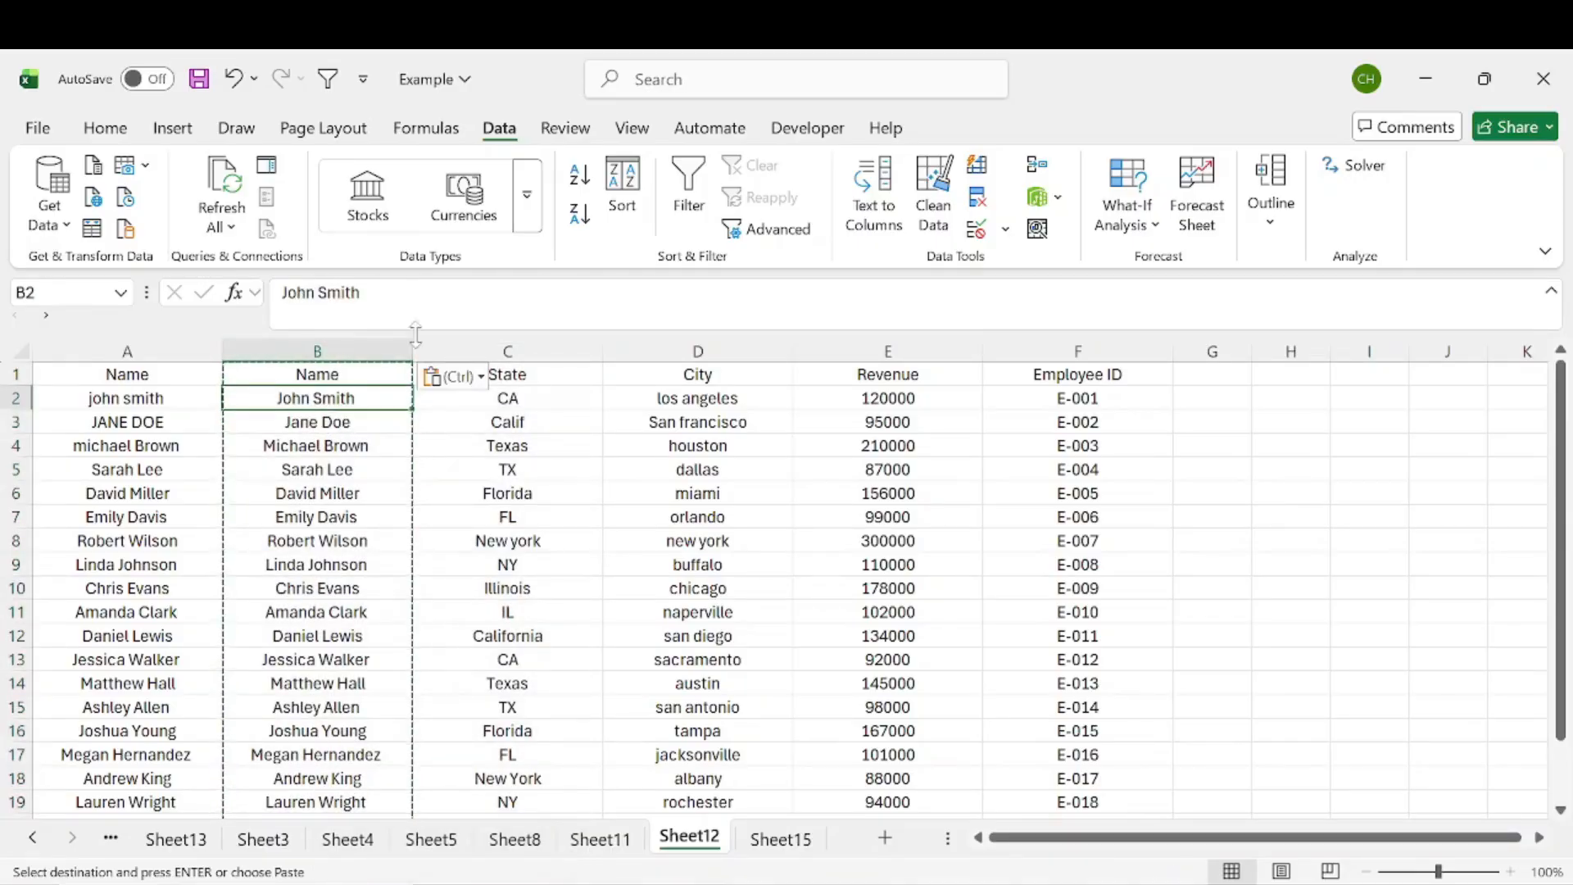
double_click(361, 470)
left_click(354, 516)
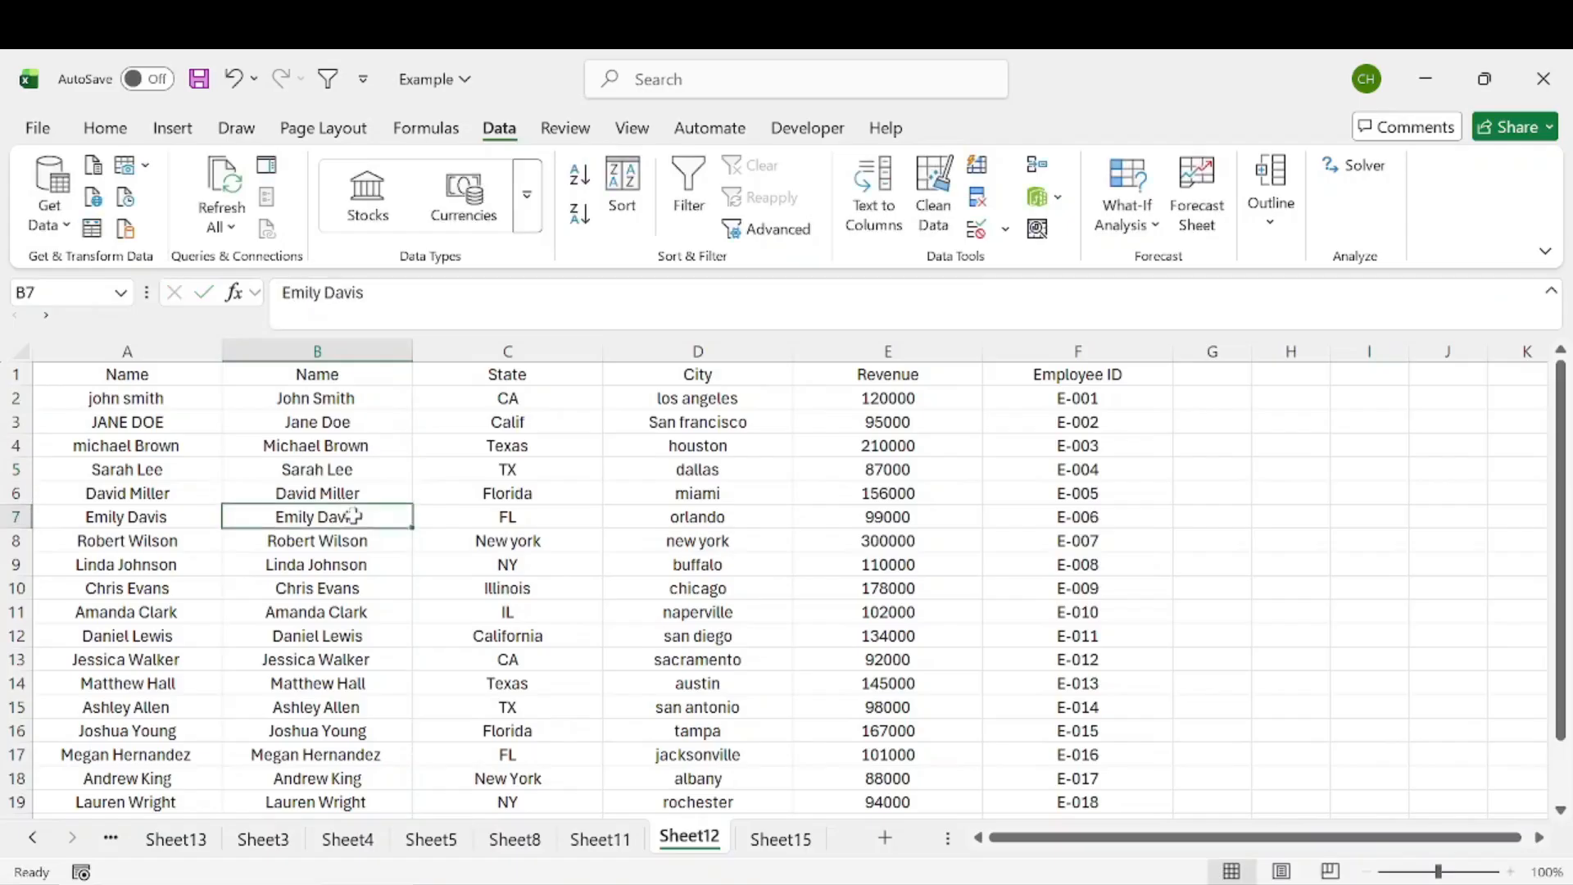
double_click(361, 516)
left_click_drag(344, 398, 353, 767)
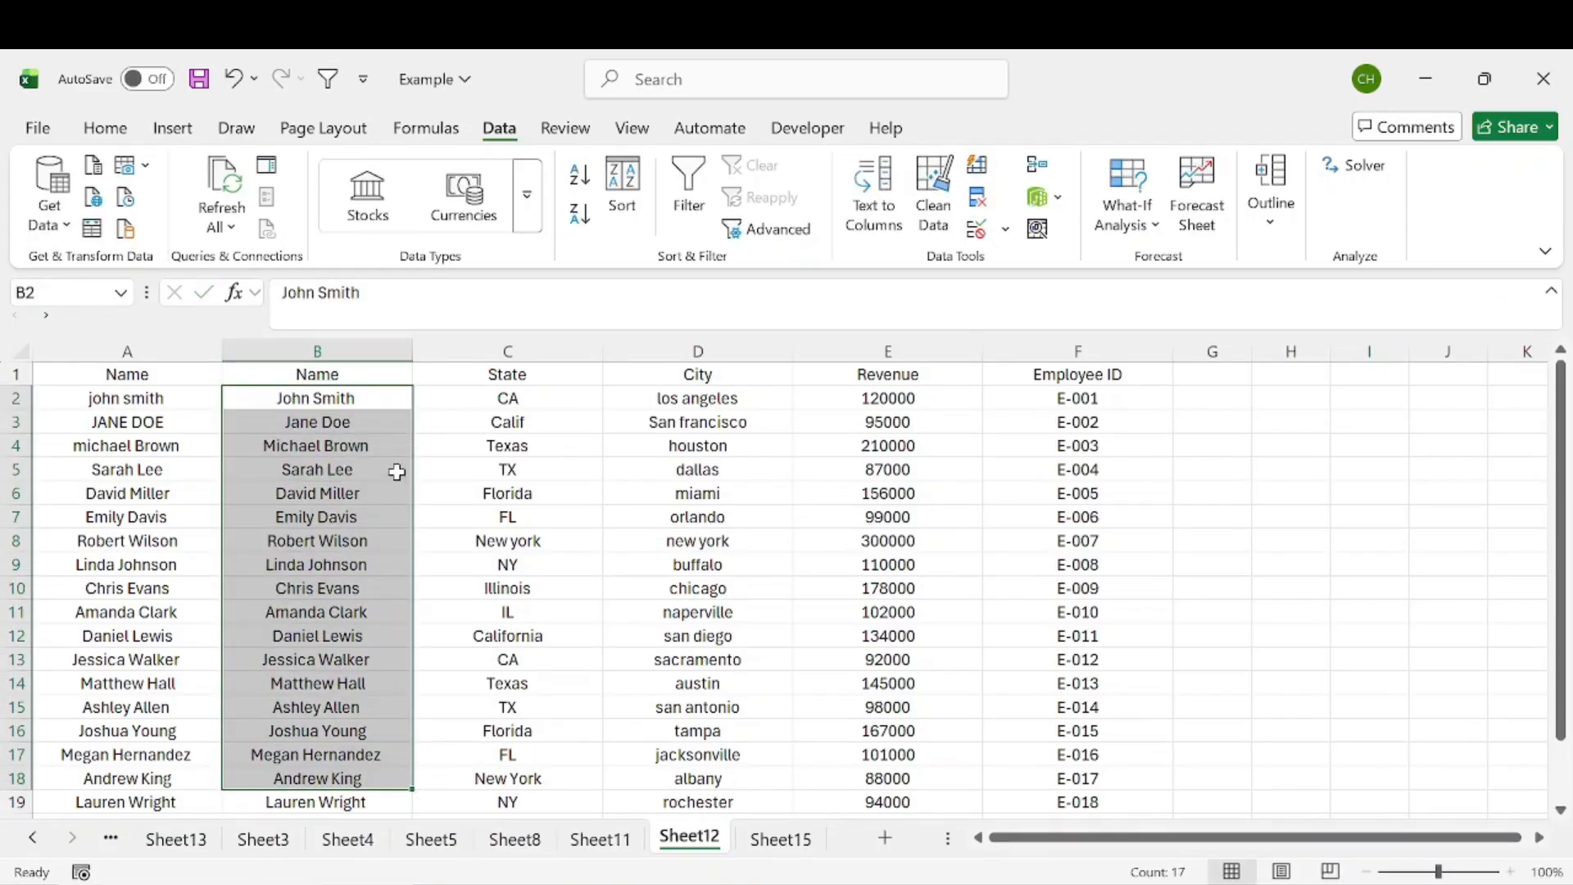
Step: Delete the original uncorrected Name column A
left_click(111, 351)
right_click(110, 353)
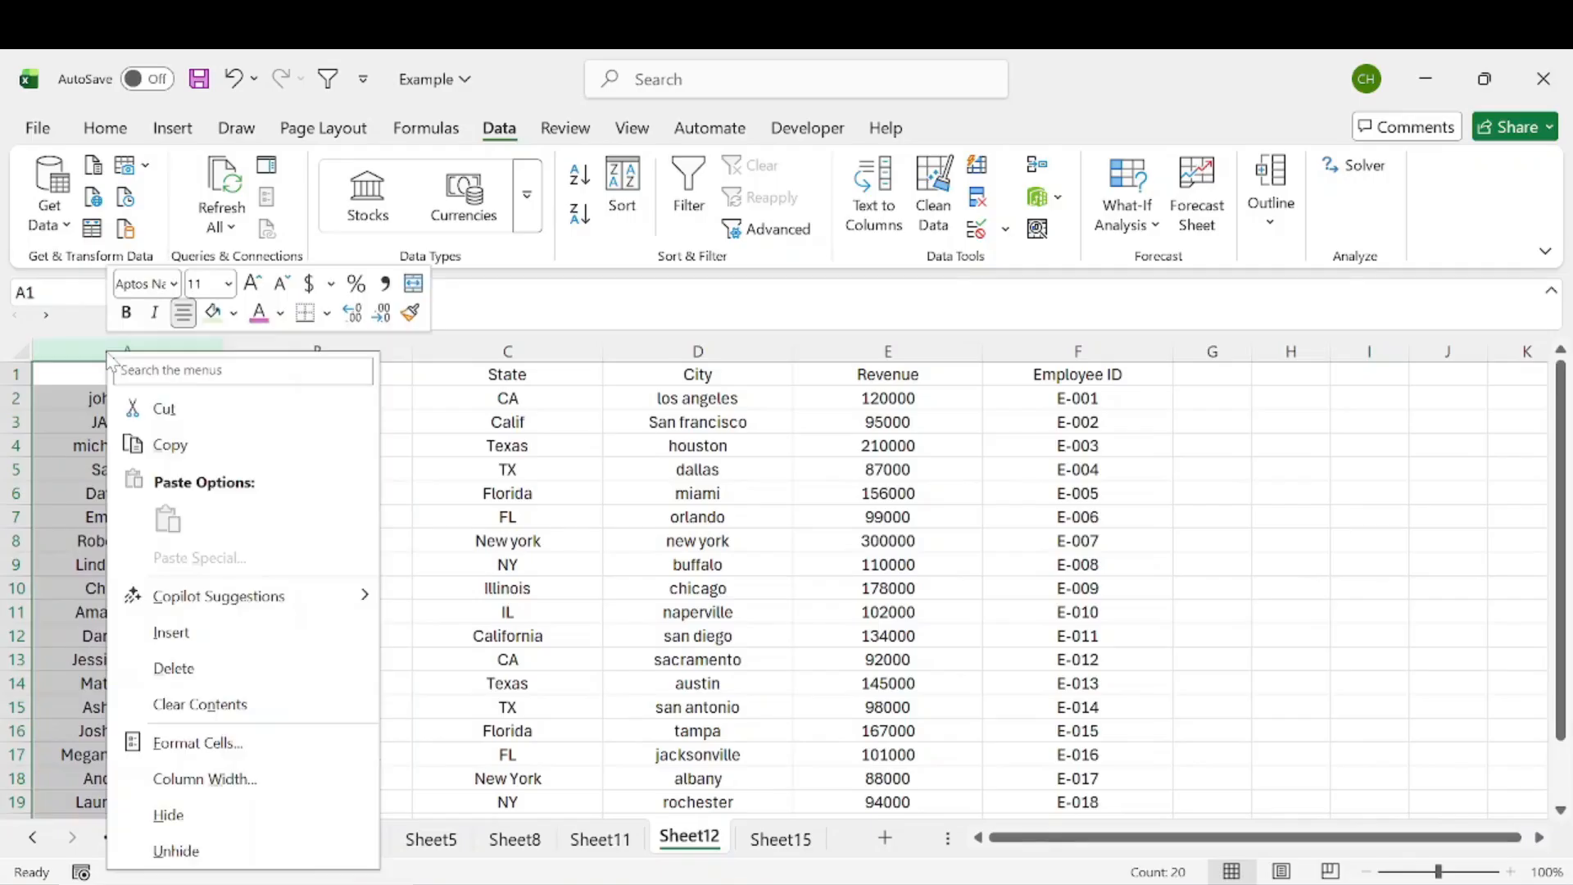
left_click(201, 667)
left_click(305, 492)
Step: Insert a blank column at D, after the City column, and enter the header City
left_click(547, 405)
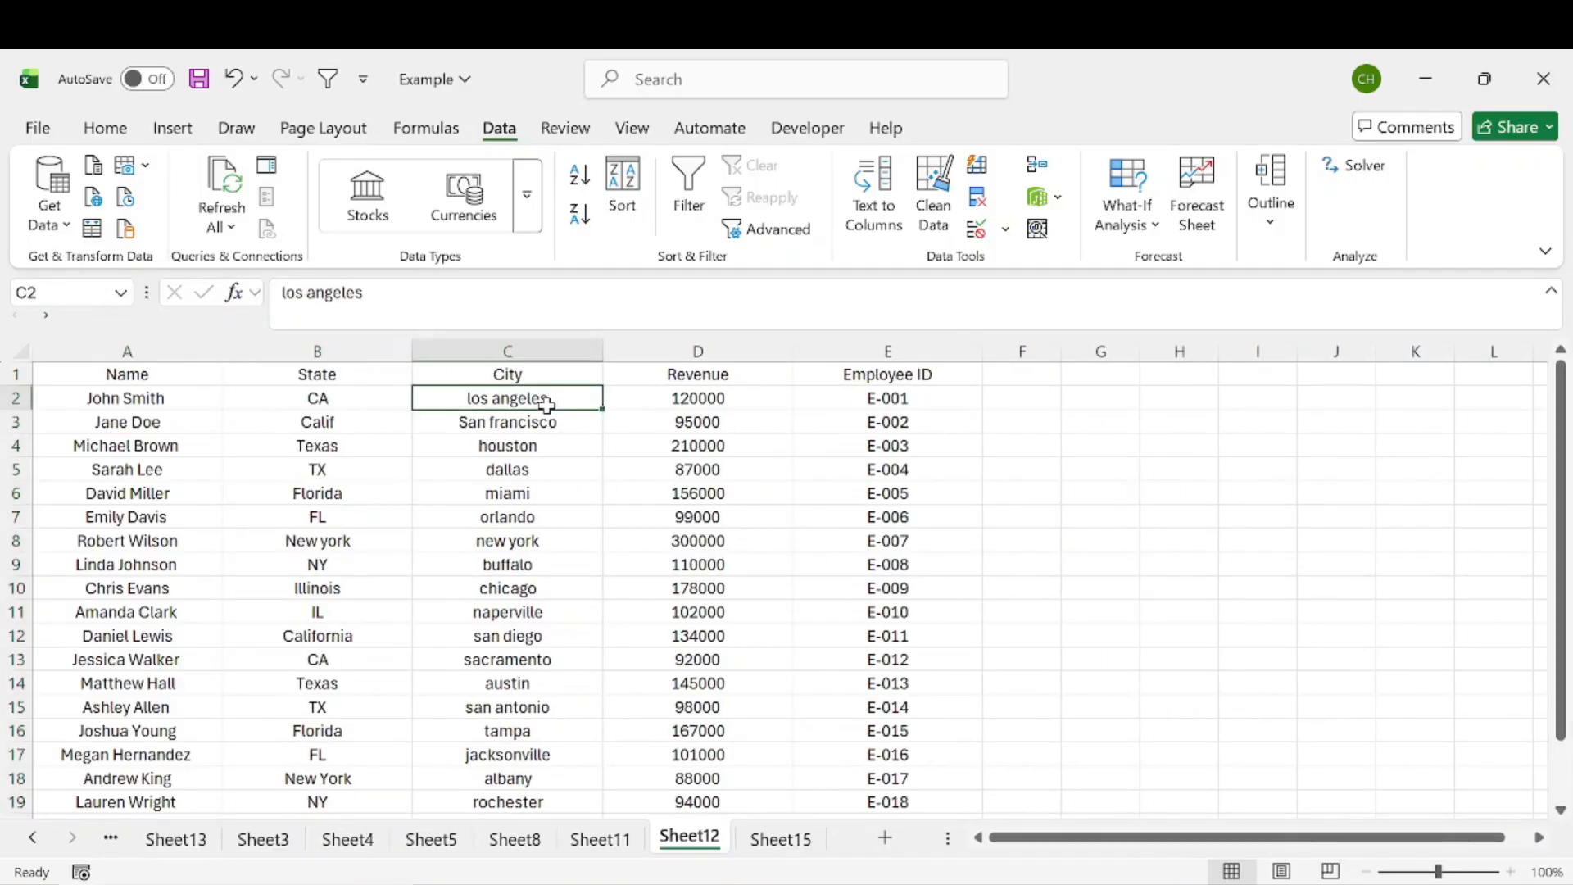
left_click_drag(546, 405, 557, 776)
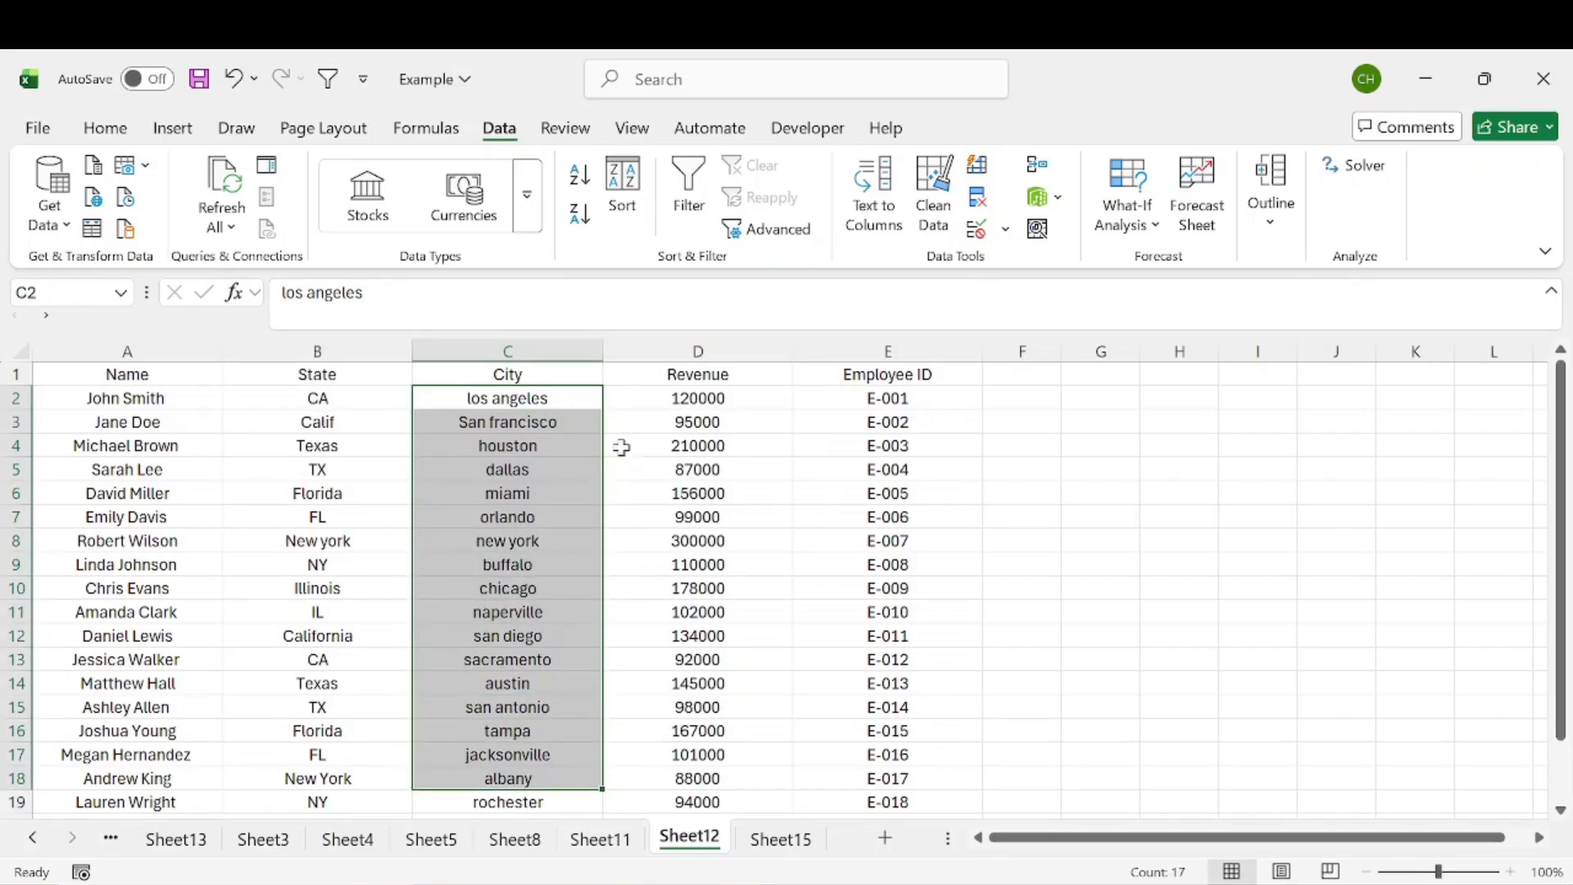
left_click(660, 353)
right_click(662, 356)
left_click(734, 642)
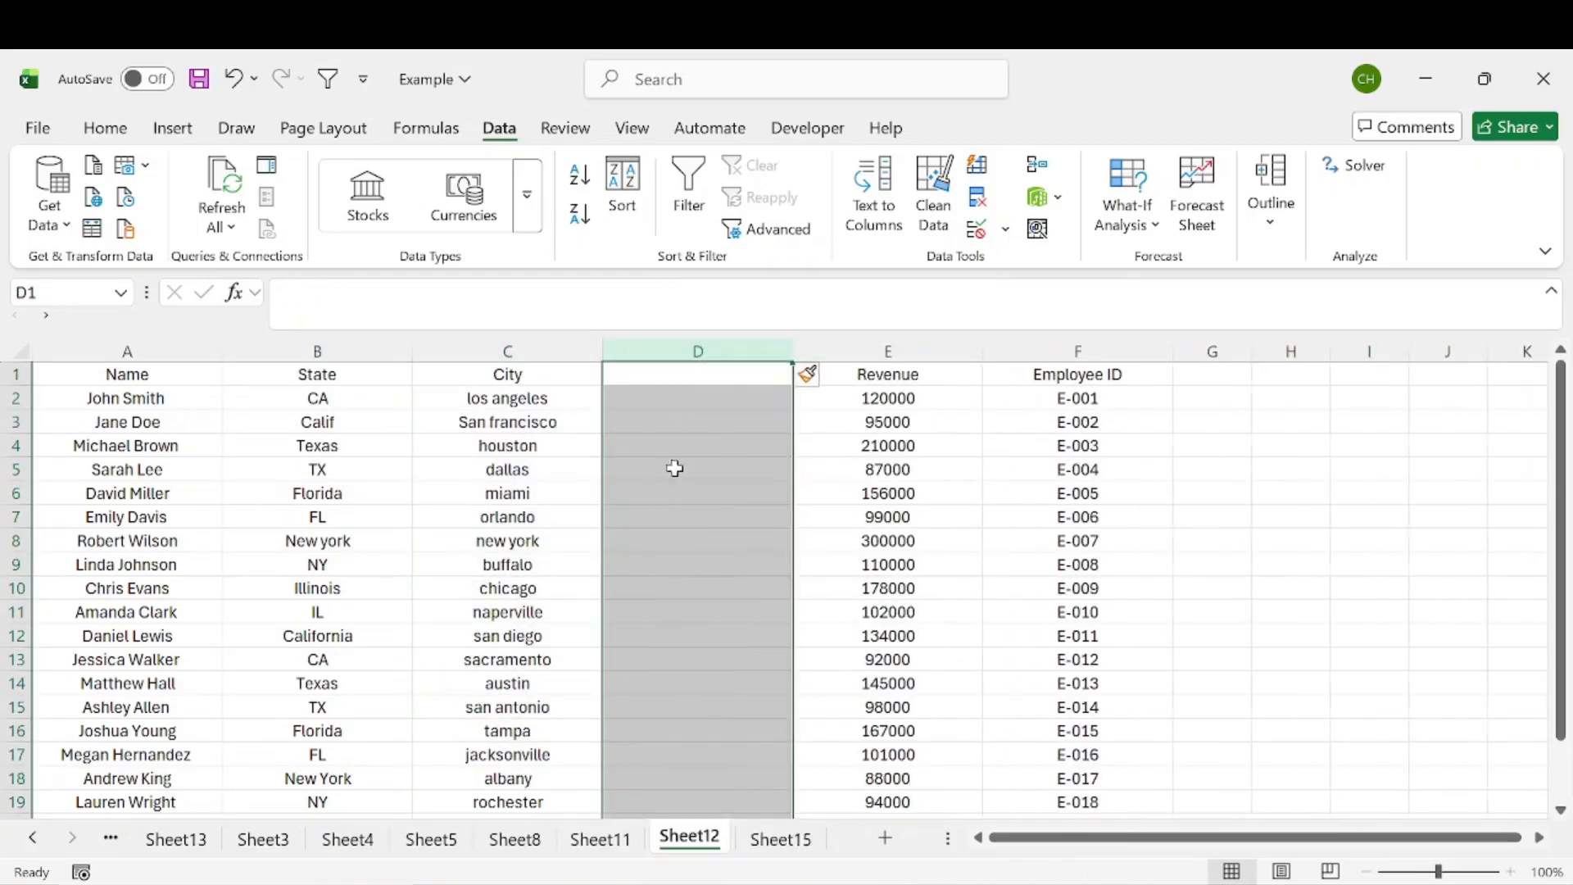
left_click(646, 371)
type("City")
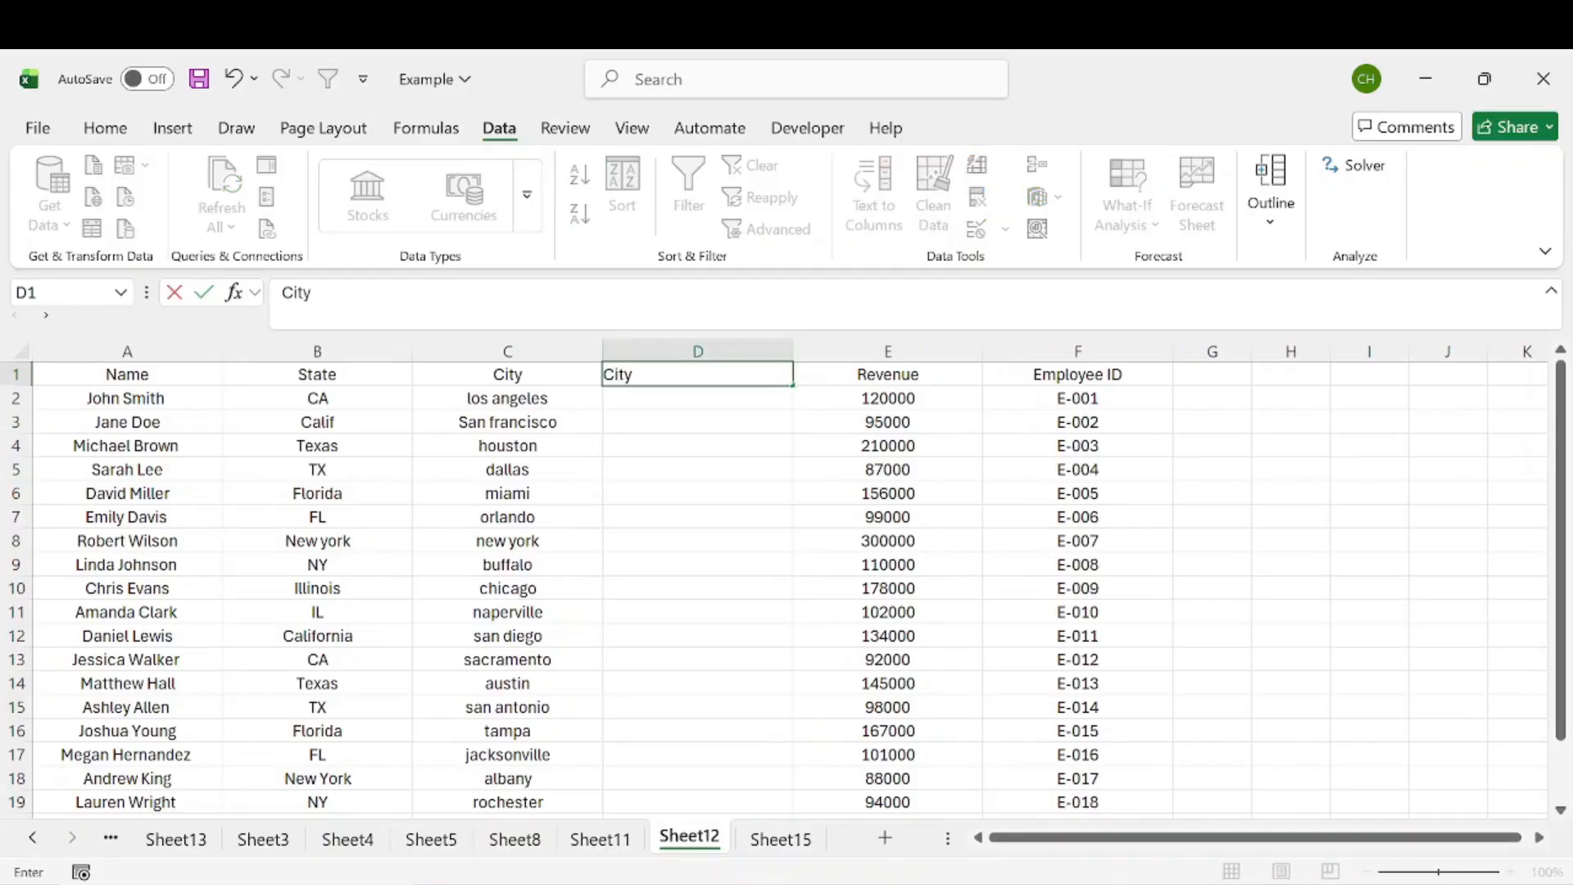
key("Return")
Step: Enter =PROPER(C2) in D2 and fill it down the column
type("=proper(")
left_click(532, 401)
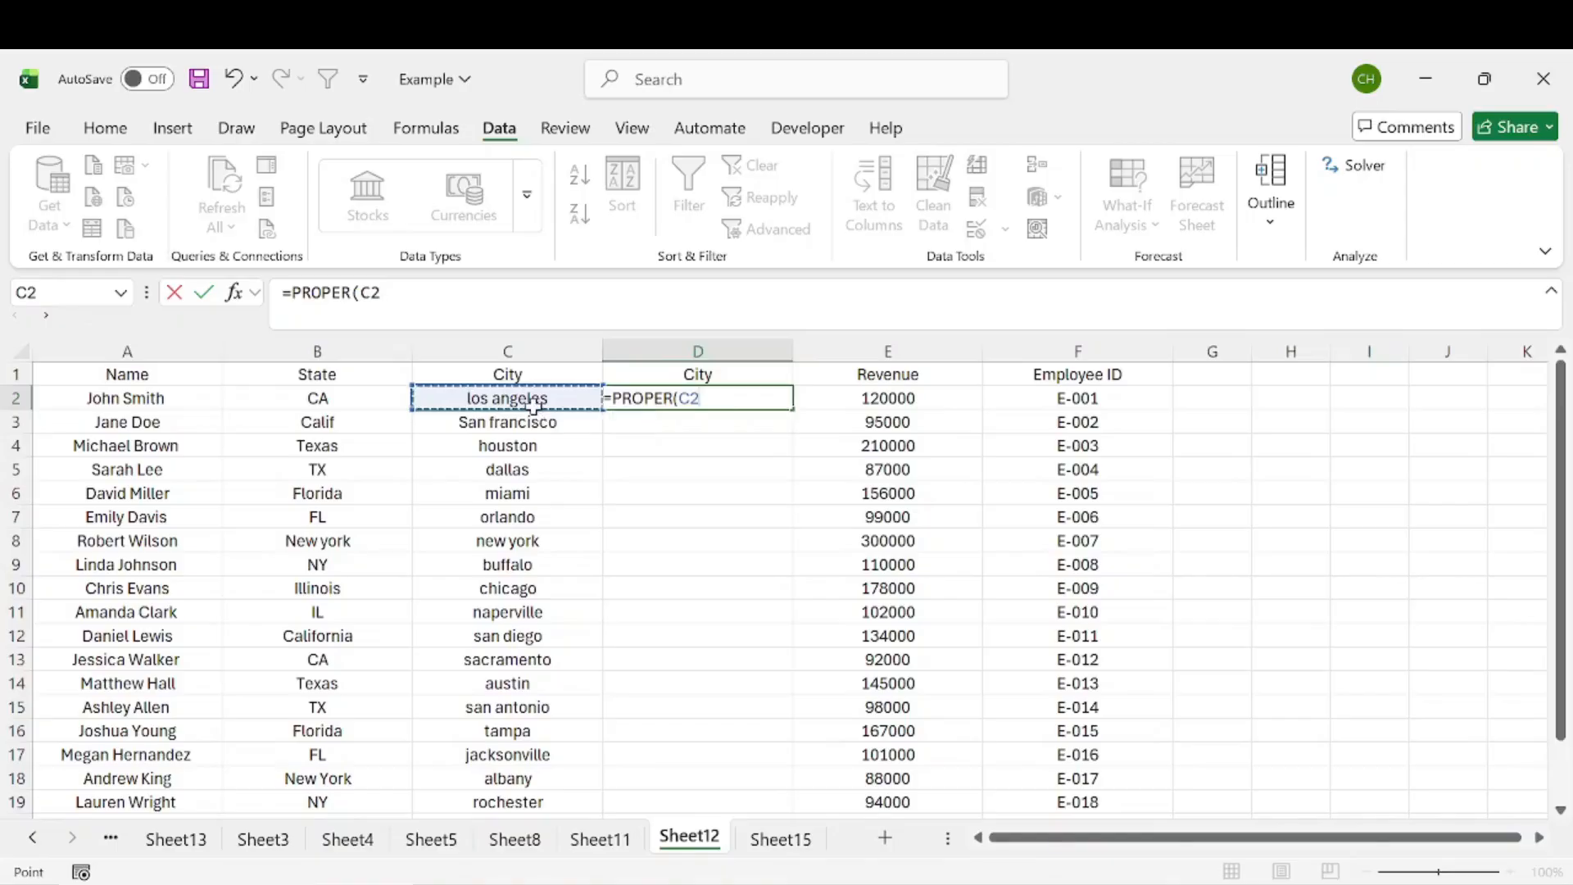
key("Return")
left_click(637, 410)
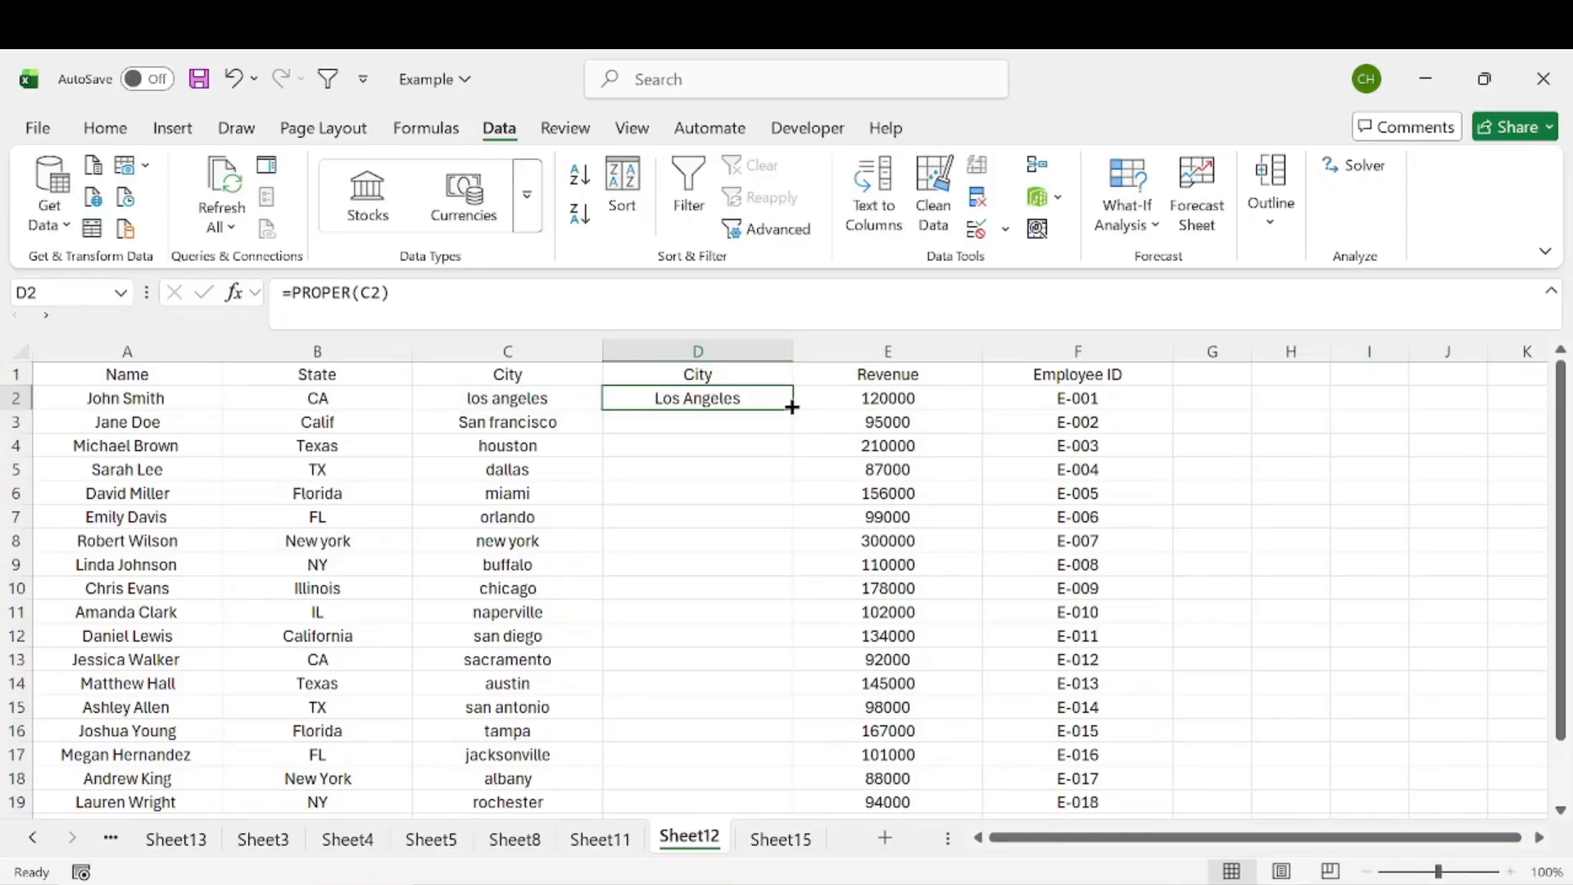
double_click(794, 407)
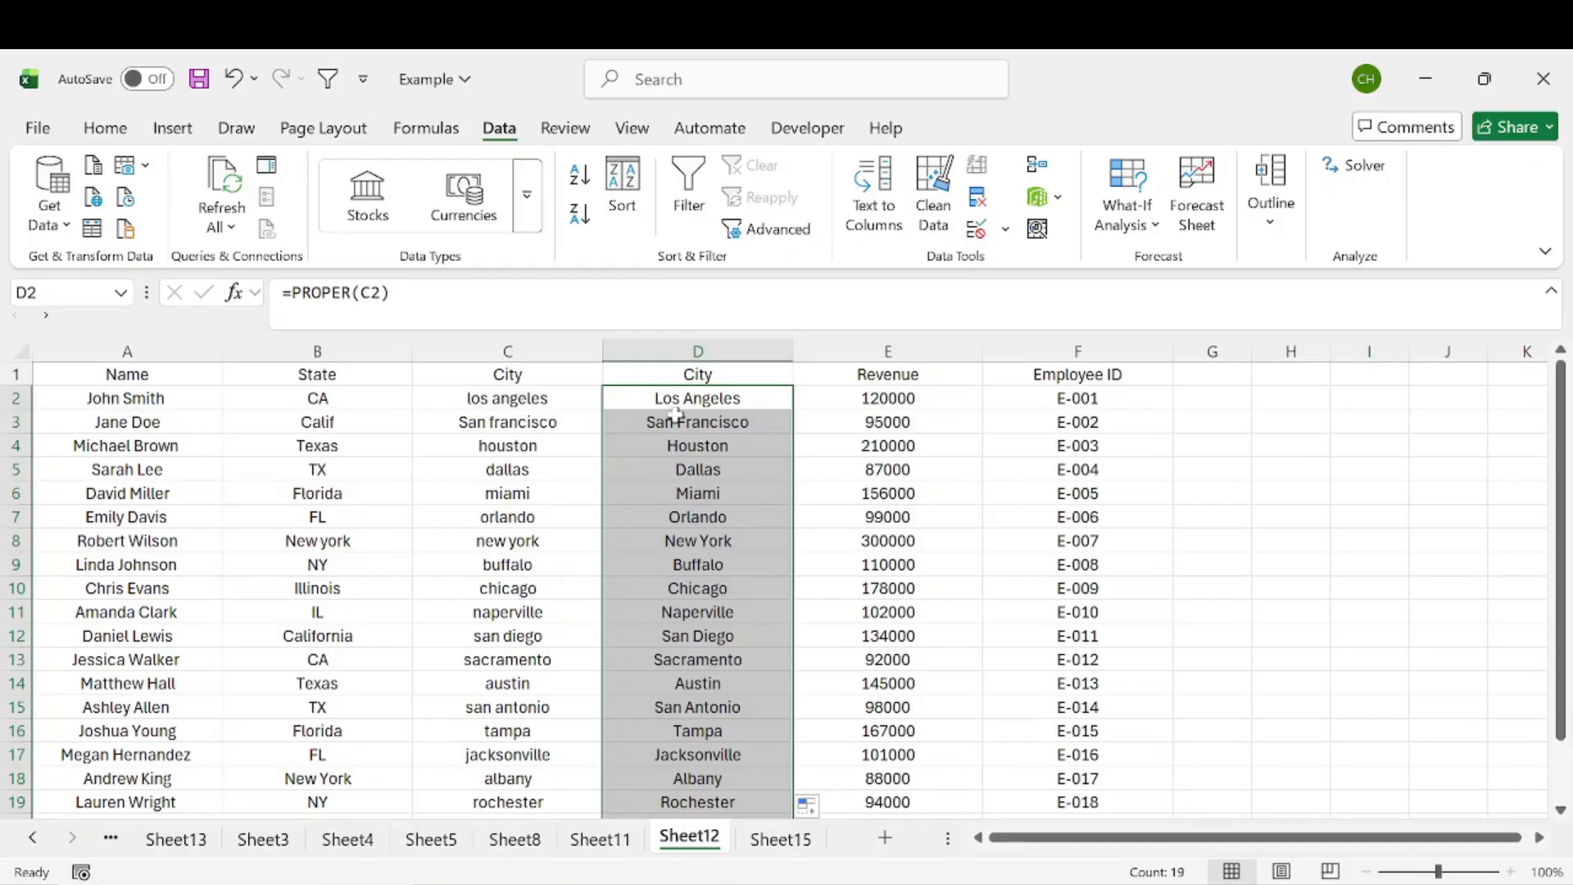
Step: Copy column D and paste it back onto itself as values only
left_click(692, 354)
right_click(688, 378)
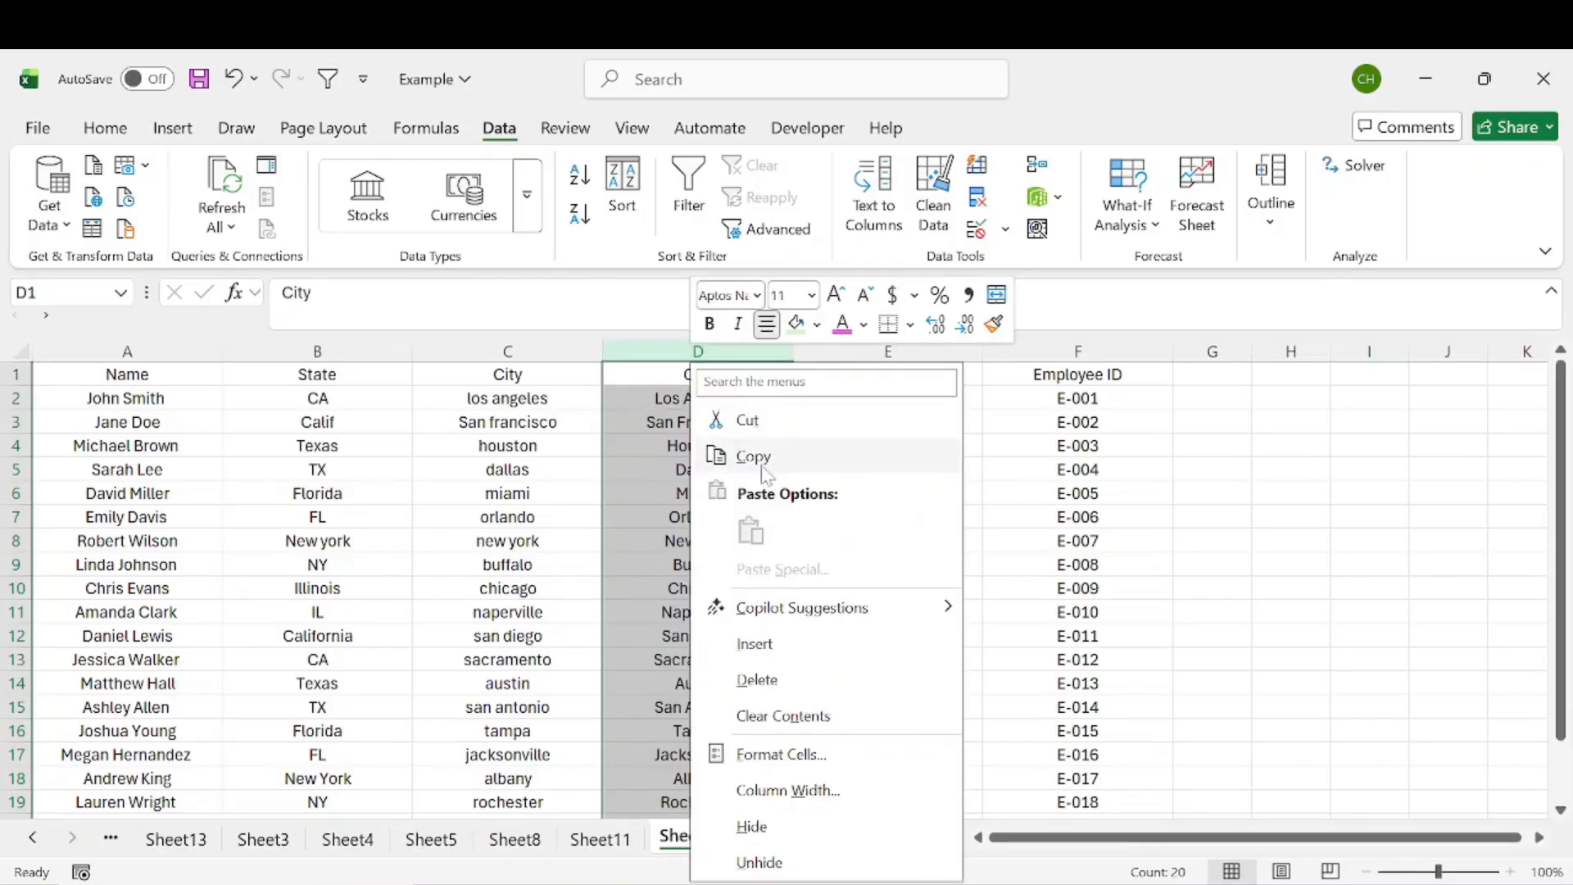
left_click(762, 456)
right_click(709, 385)
left_click(811, 529)
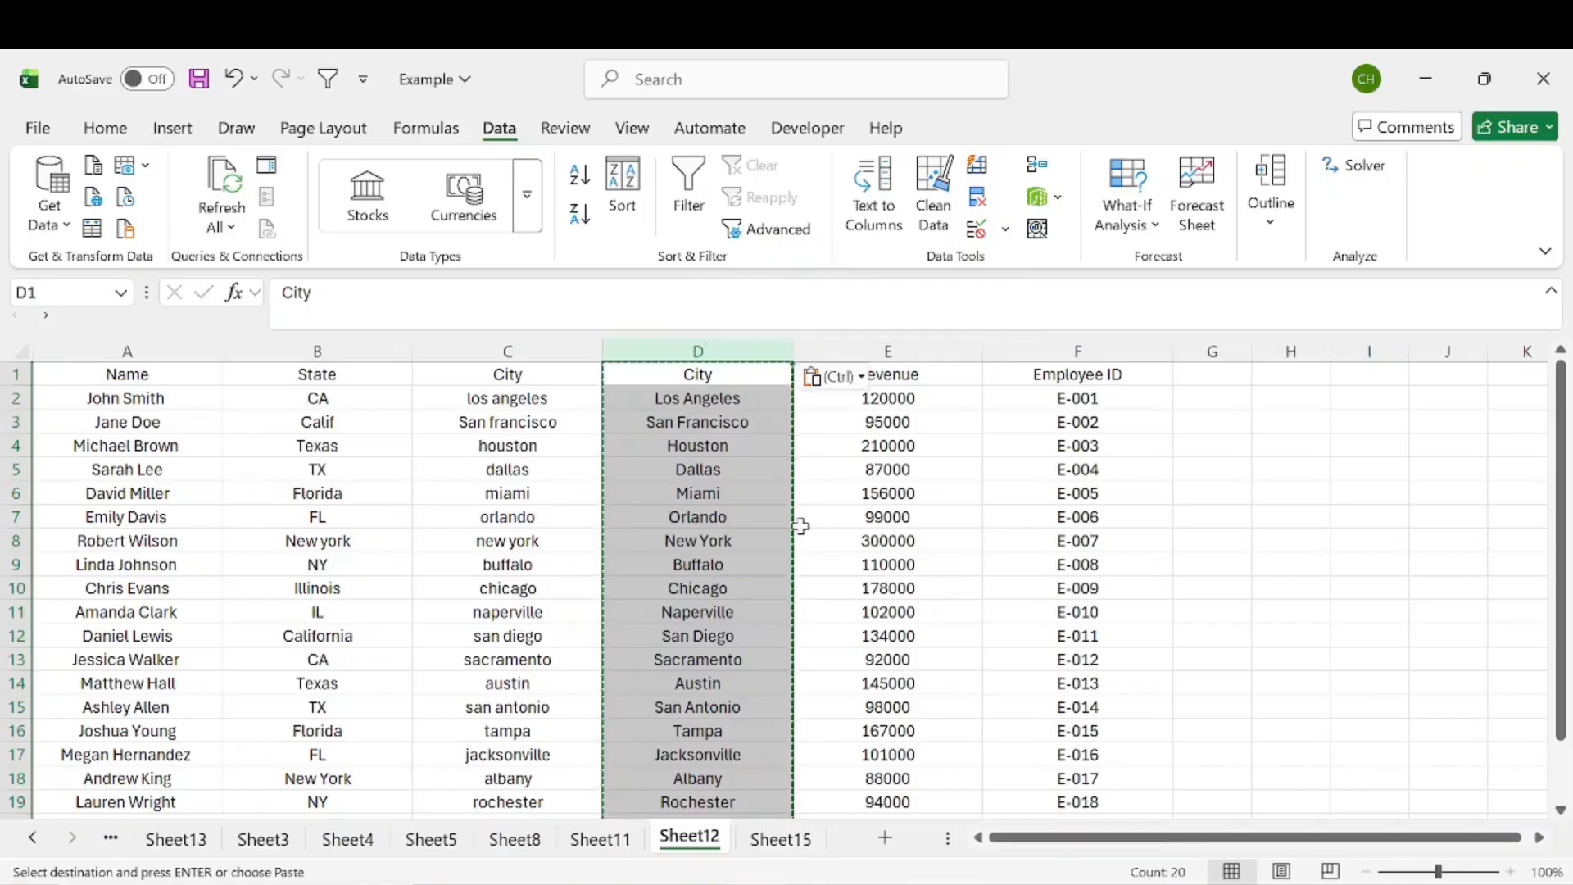
Step: Delete the original lowercase City column C
left_click(537, 351)
right_click(537, 351)
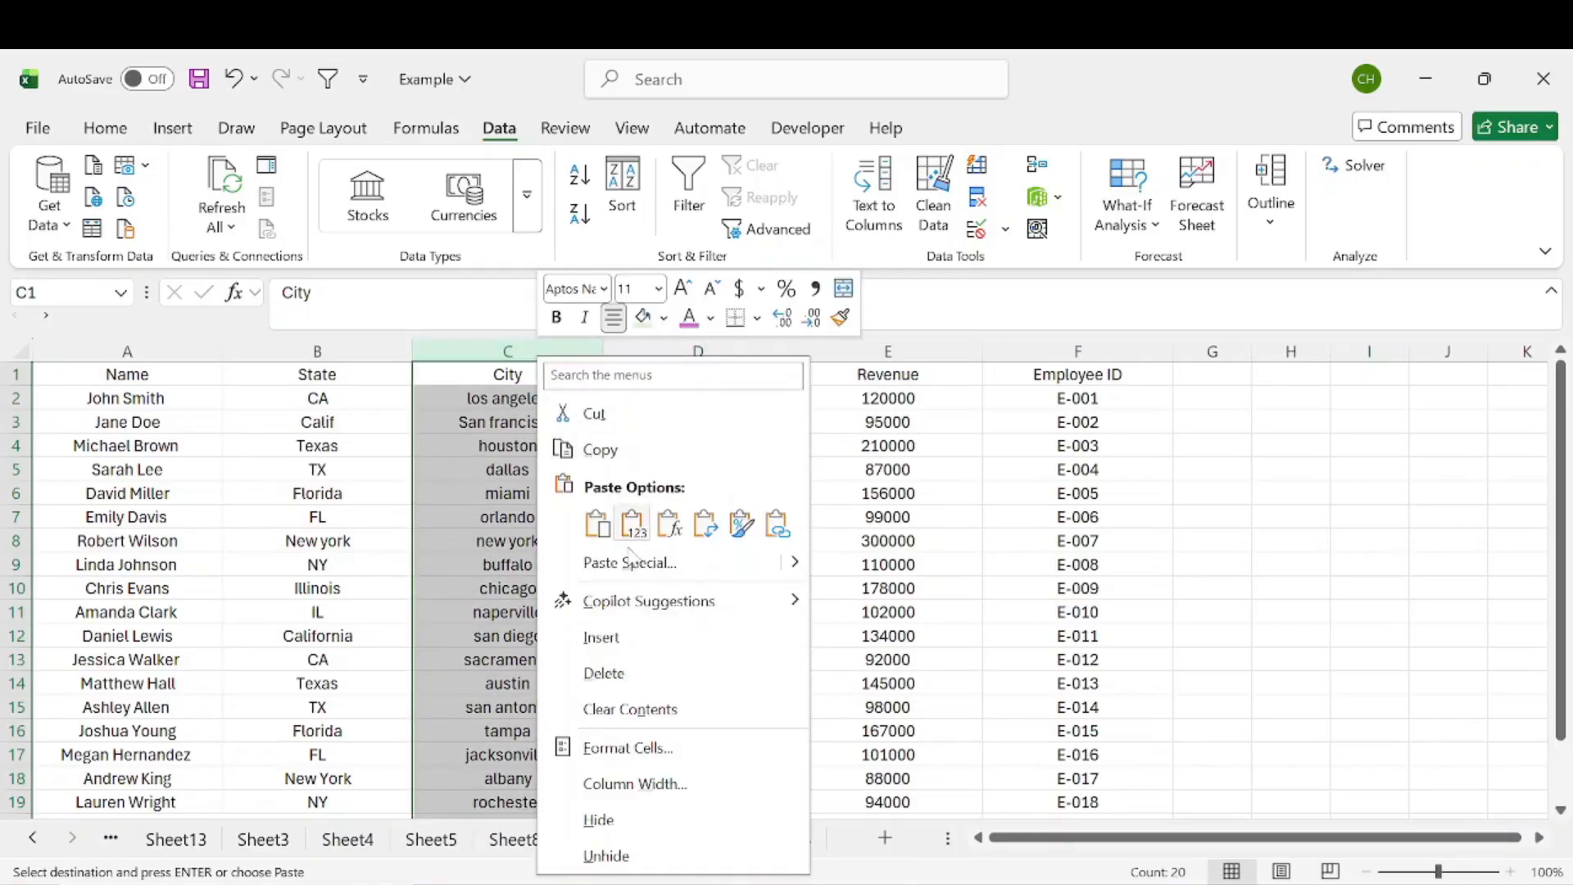
left_click(639, 671)
left_click(585, 471)
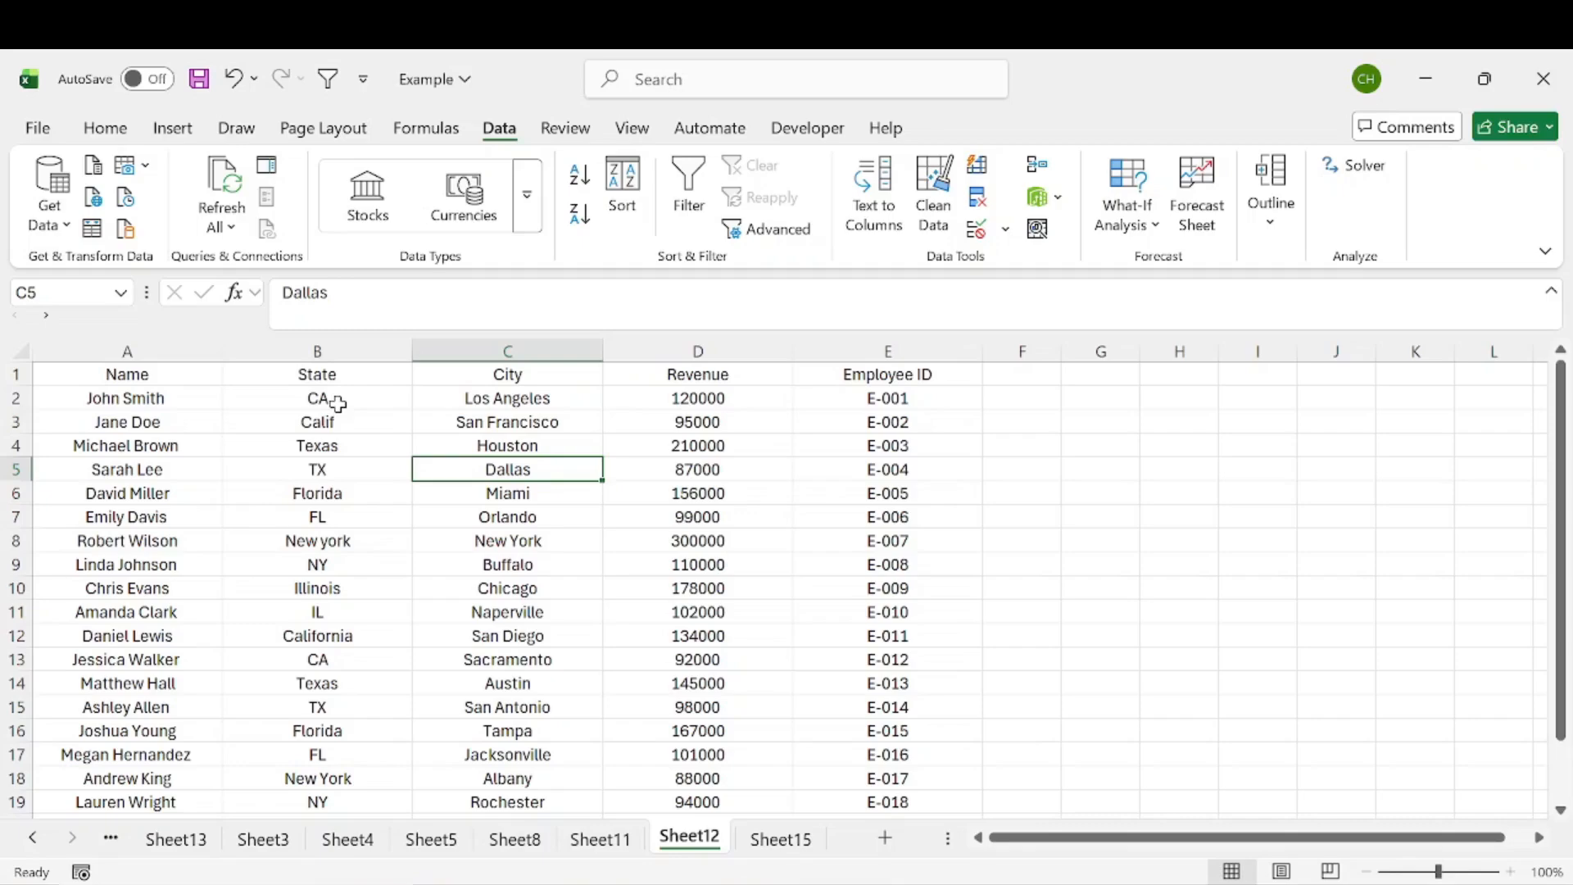
Step: Review the State column entries for inconsistent formats
left_click_drag(339, 395, 352, 730)
left_click(524, 514)
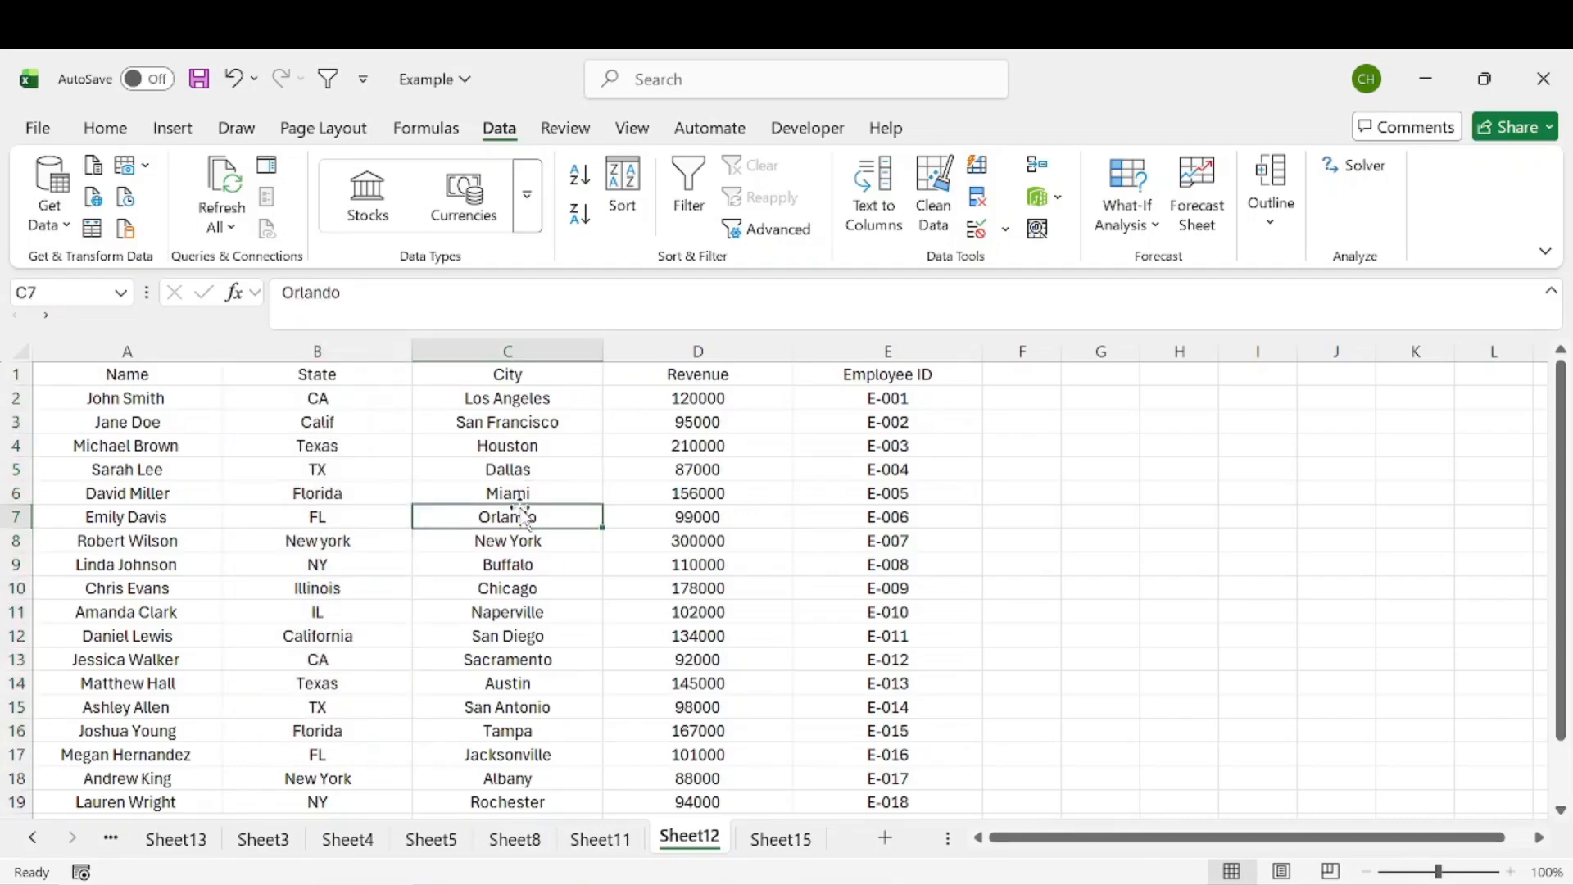
left_click(353, 344)
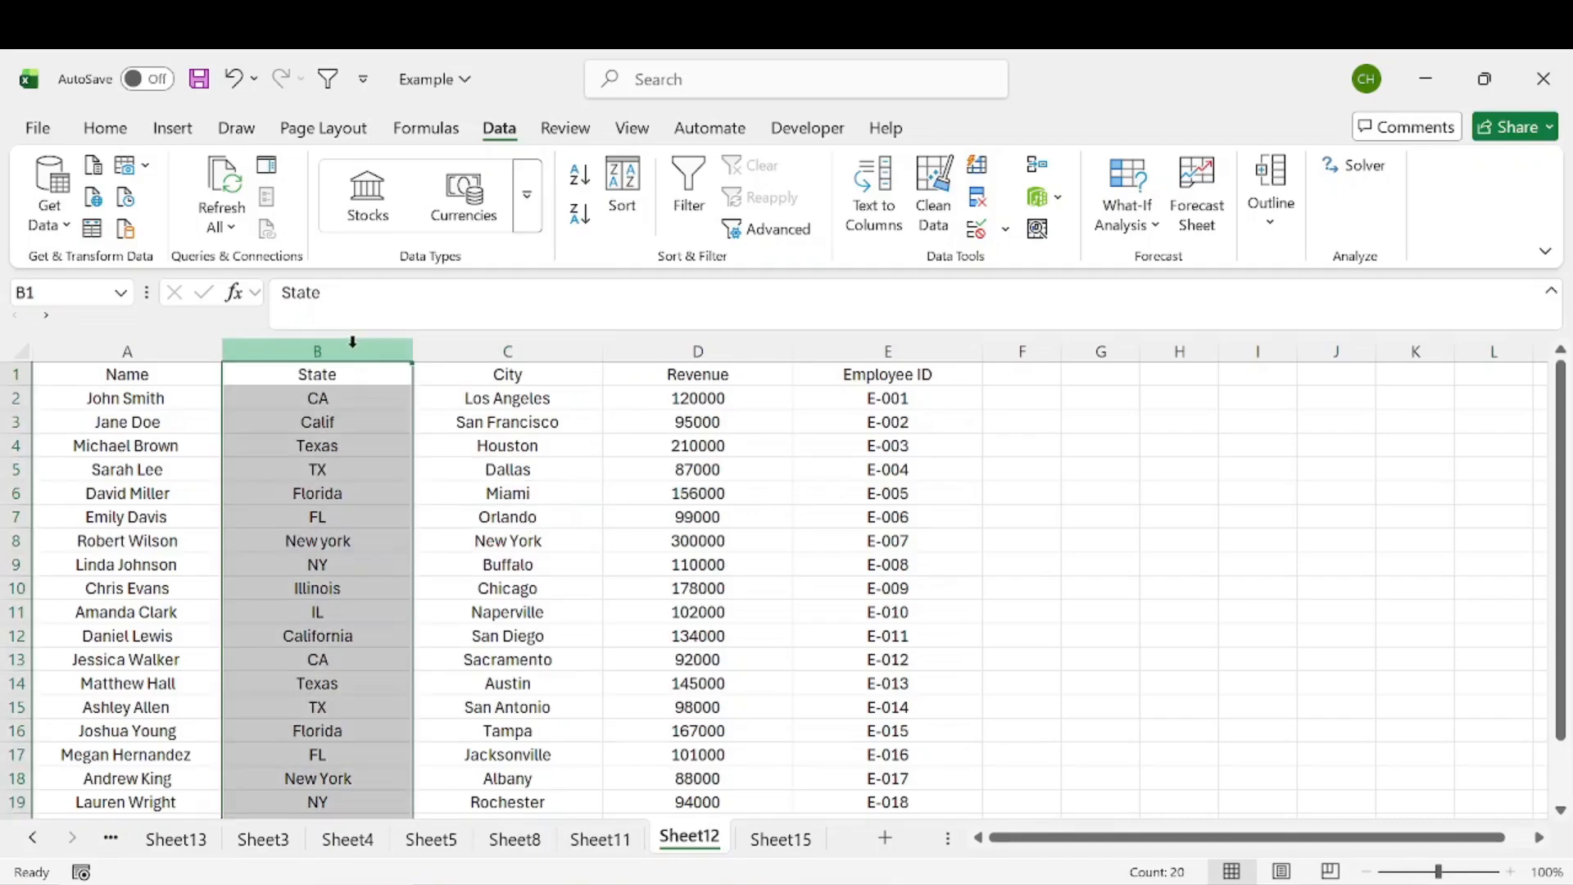
left_click(344, 392)
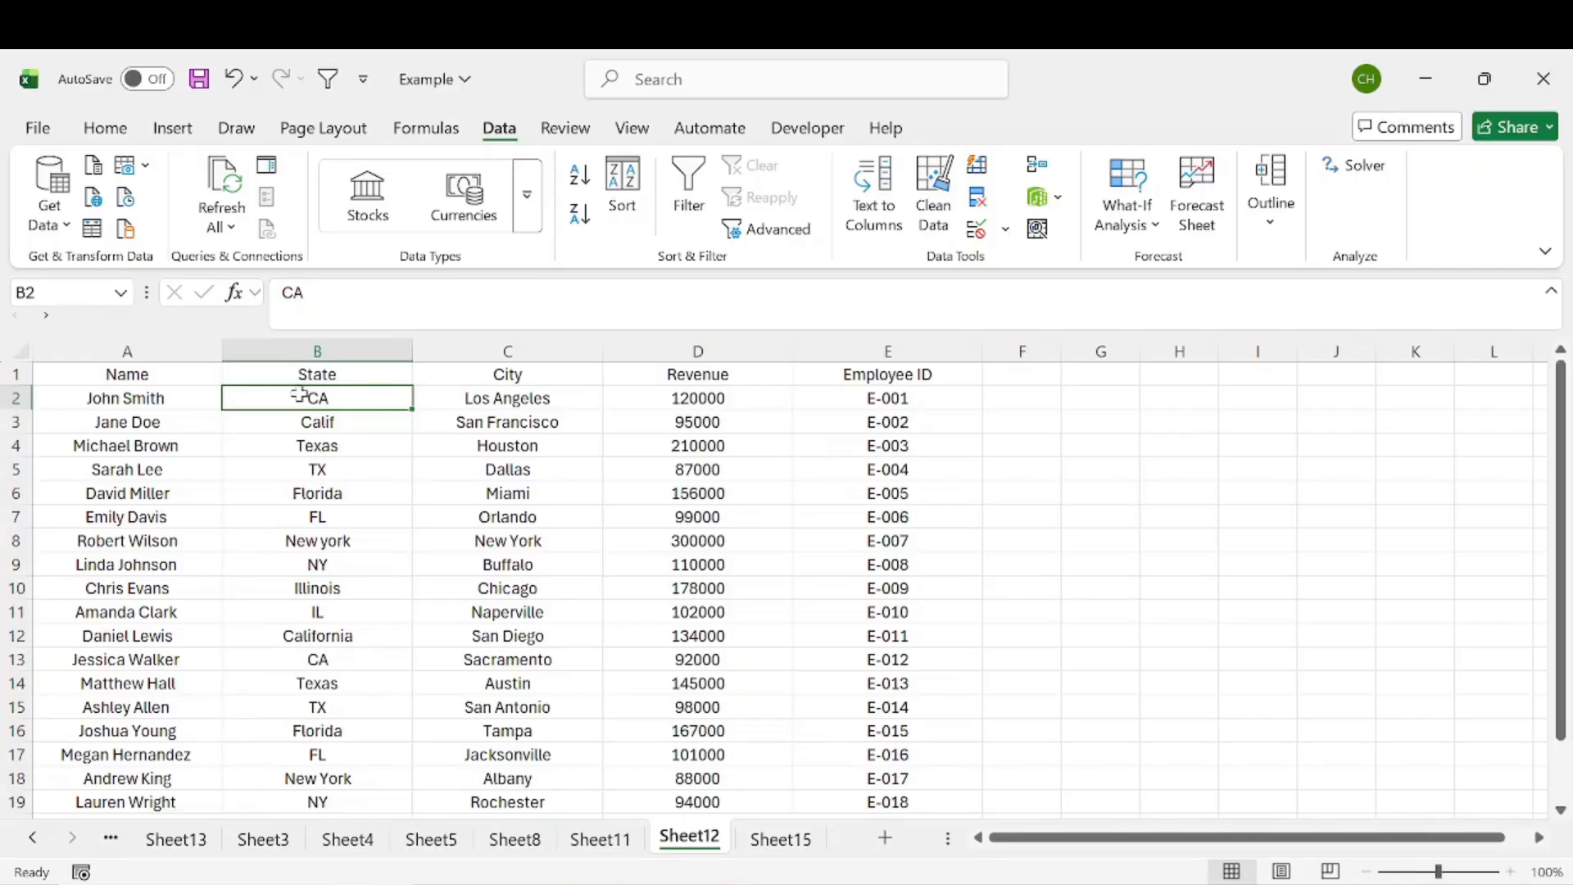
left_click(332, 423)
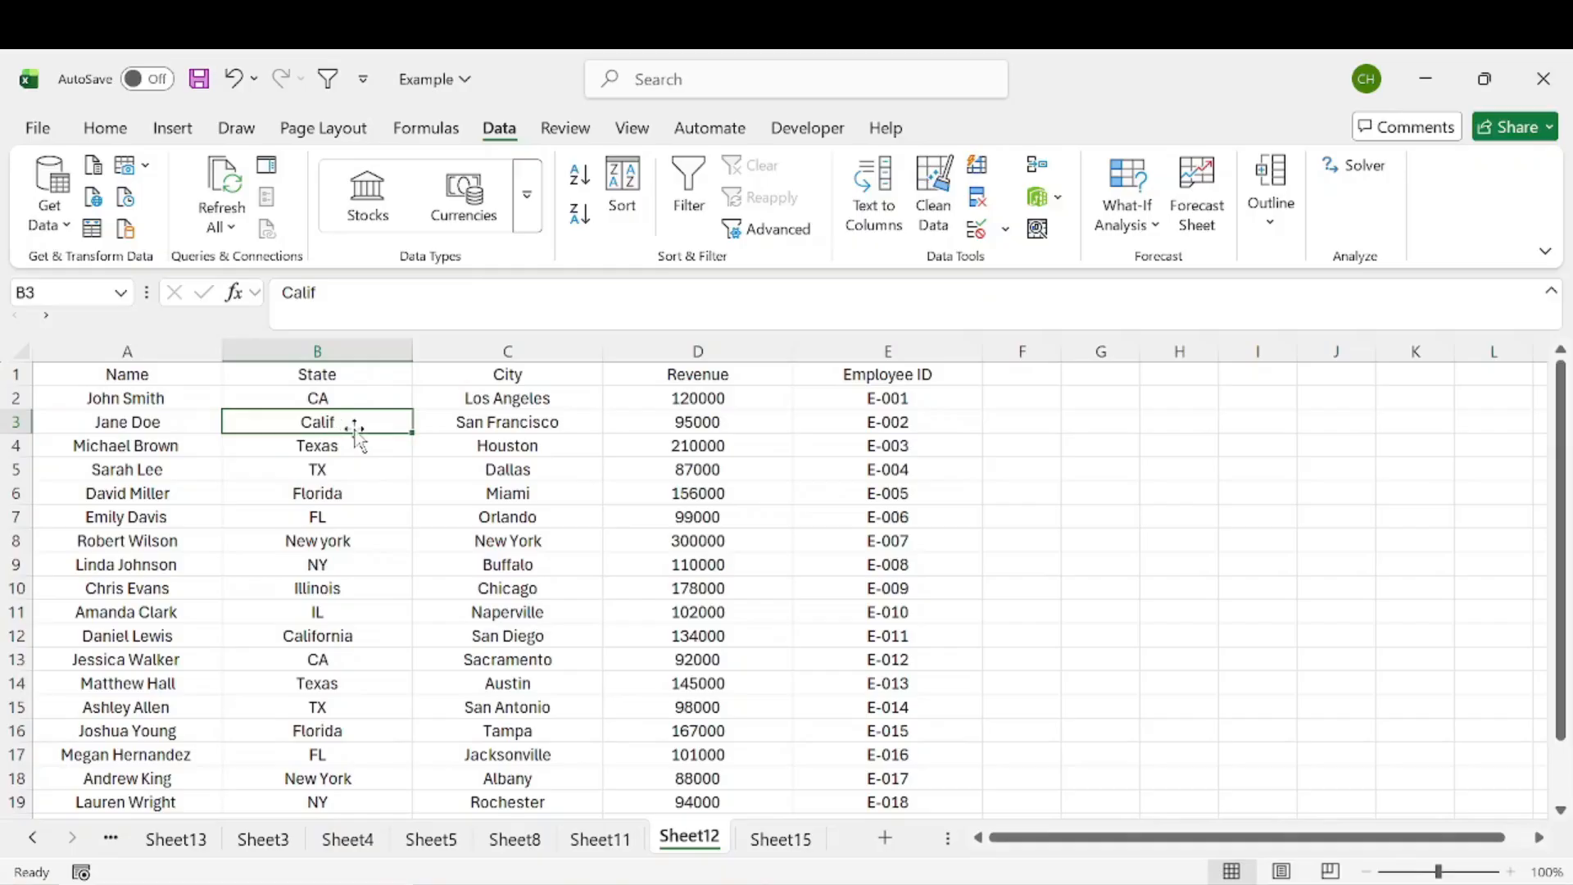
left_click_drag(341, 393, 344, 732)
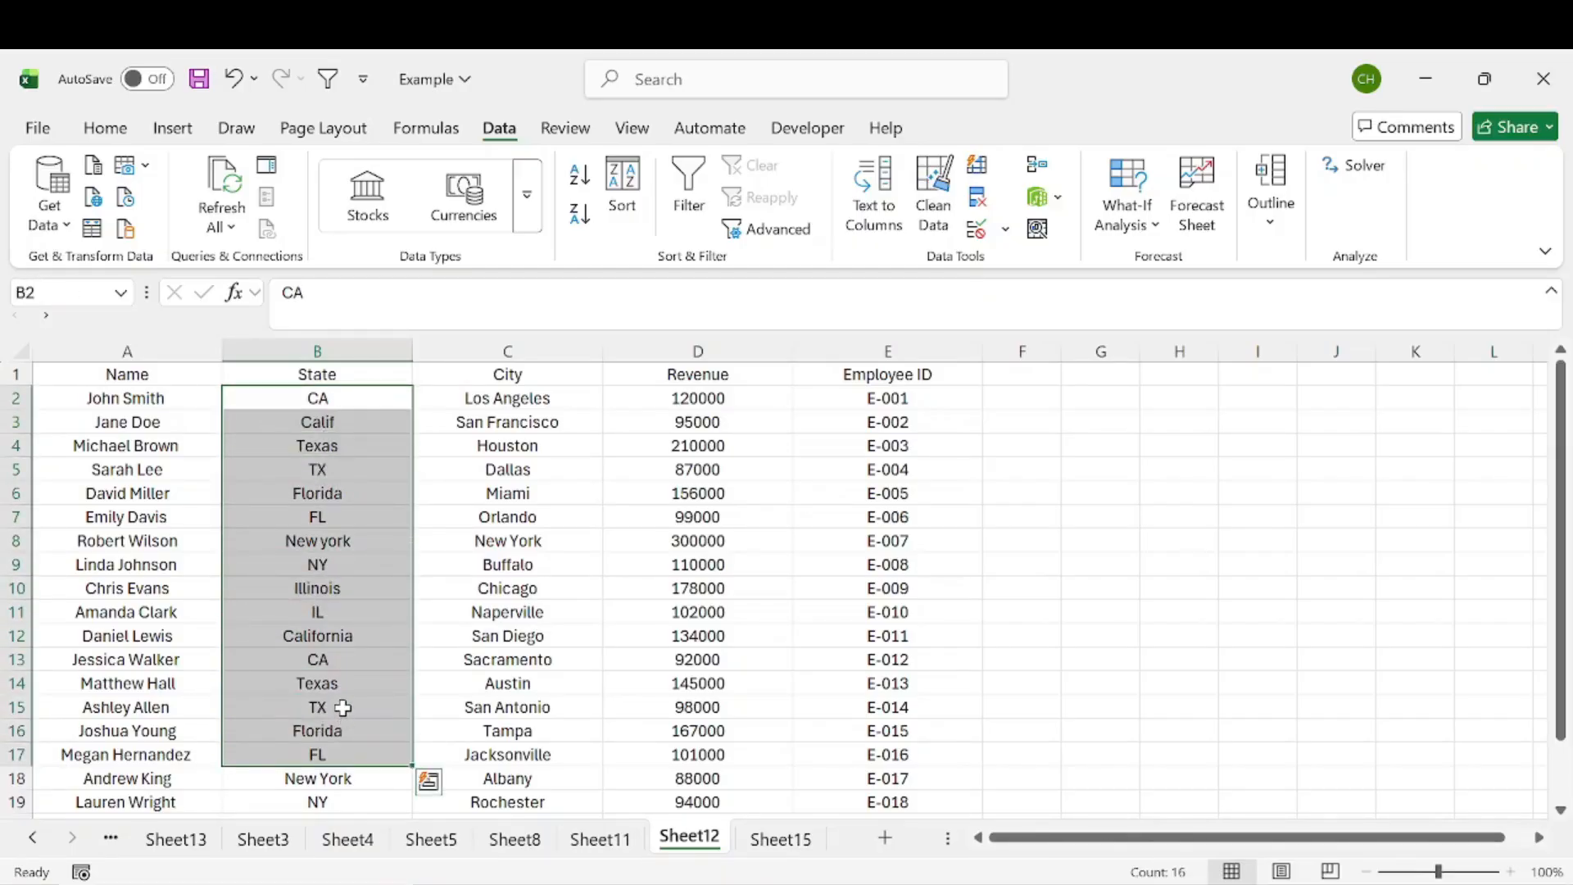
left_click(344, 422)
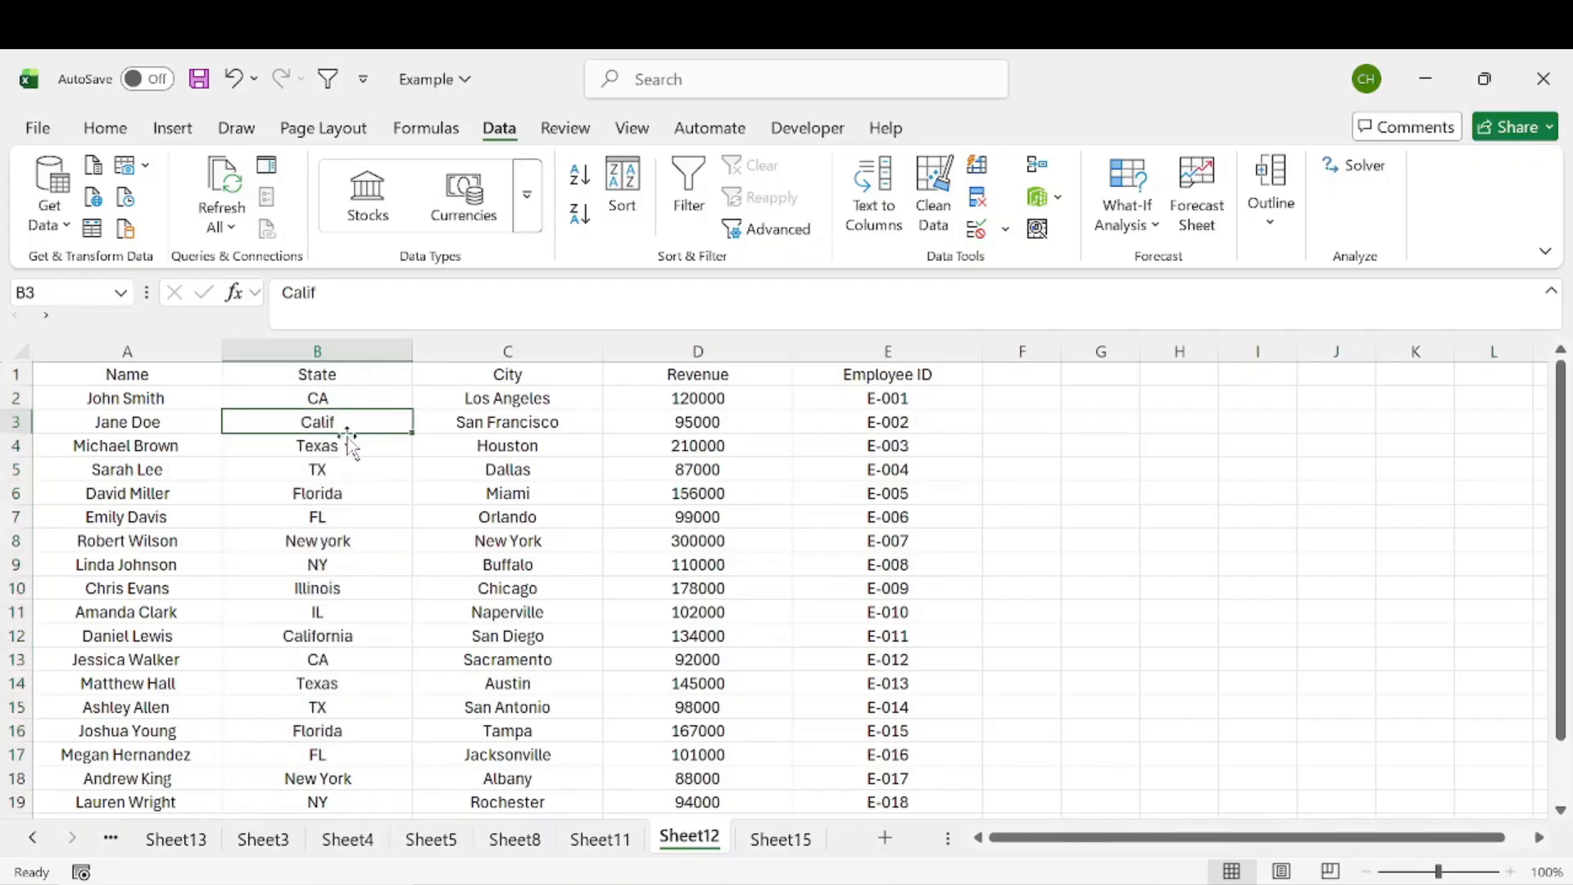
left_click(348, 442)
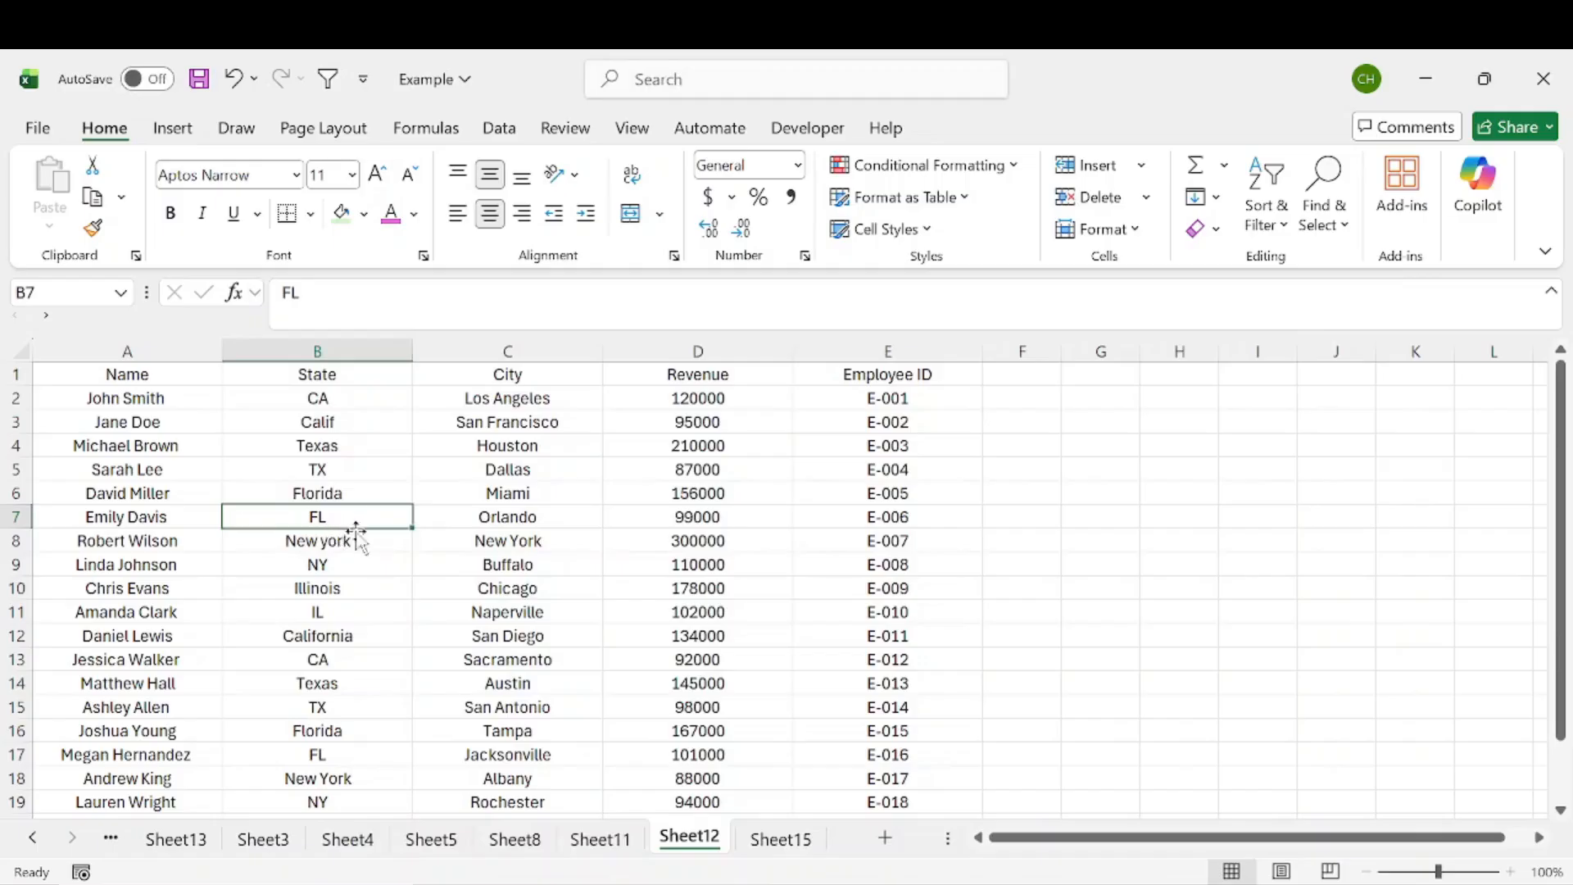
Step: Select the State column and replace all occurrences of Calif with CA using Find and Replace
left_click(356, 344)
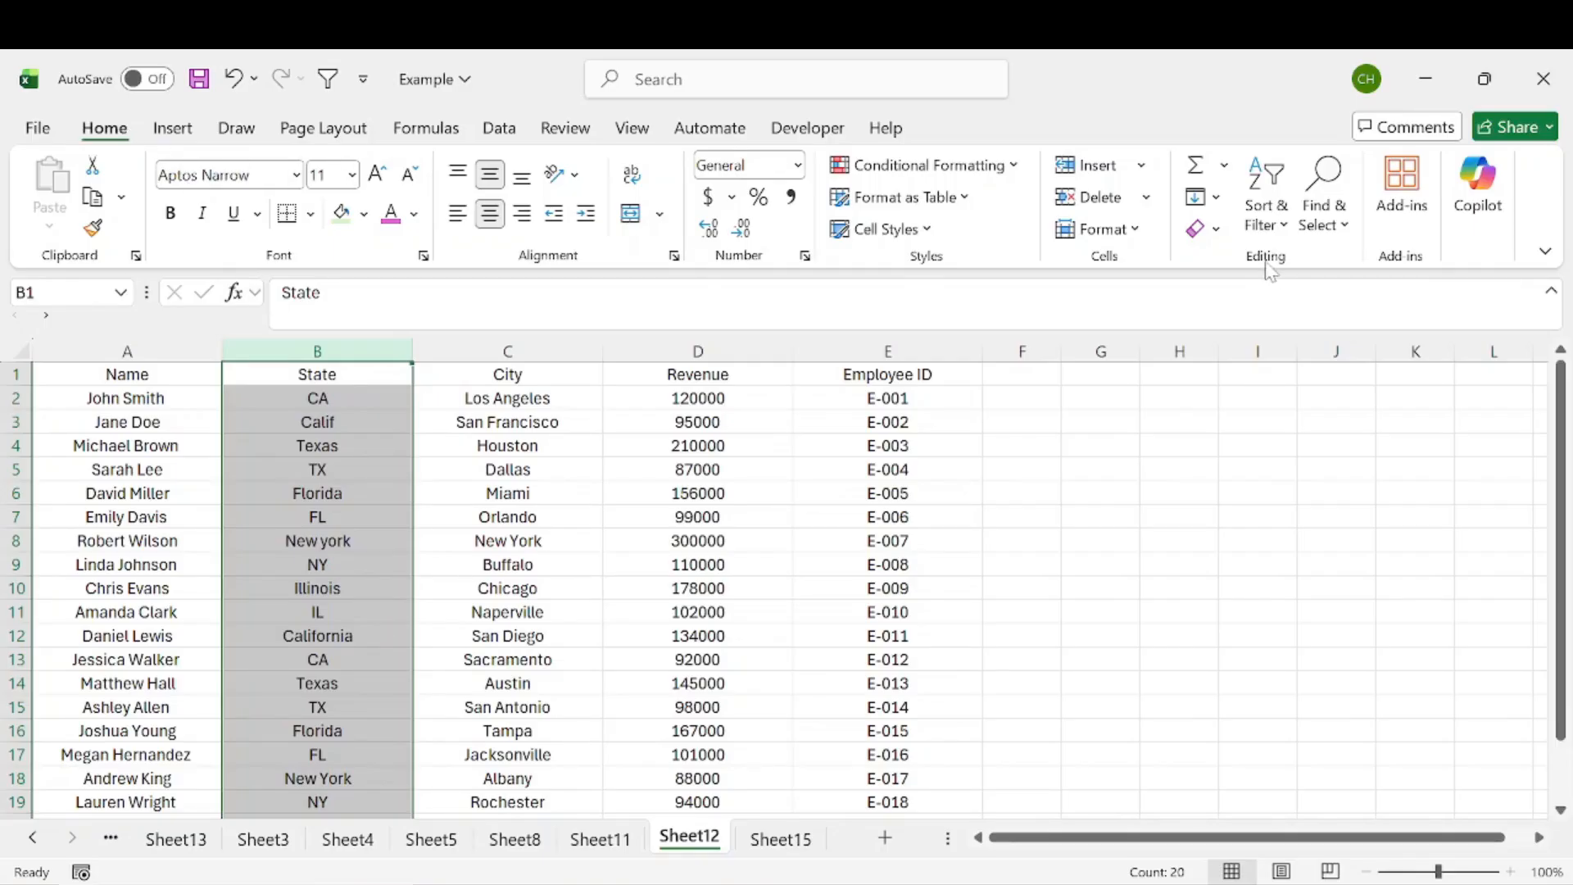
left_click(1324, 221)
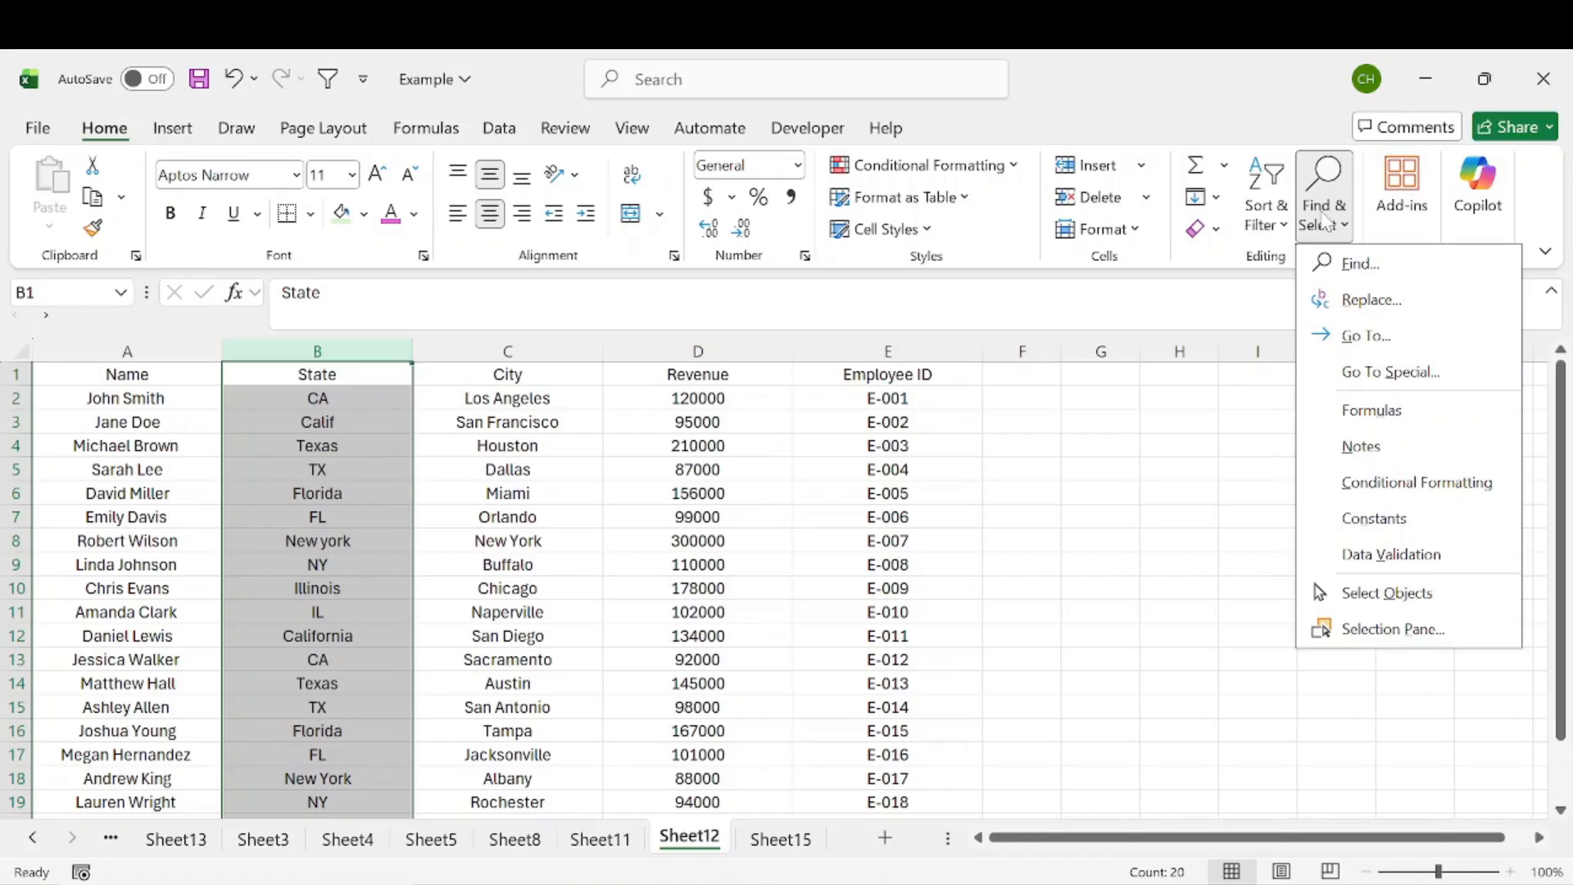
left_click(1369, 300)
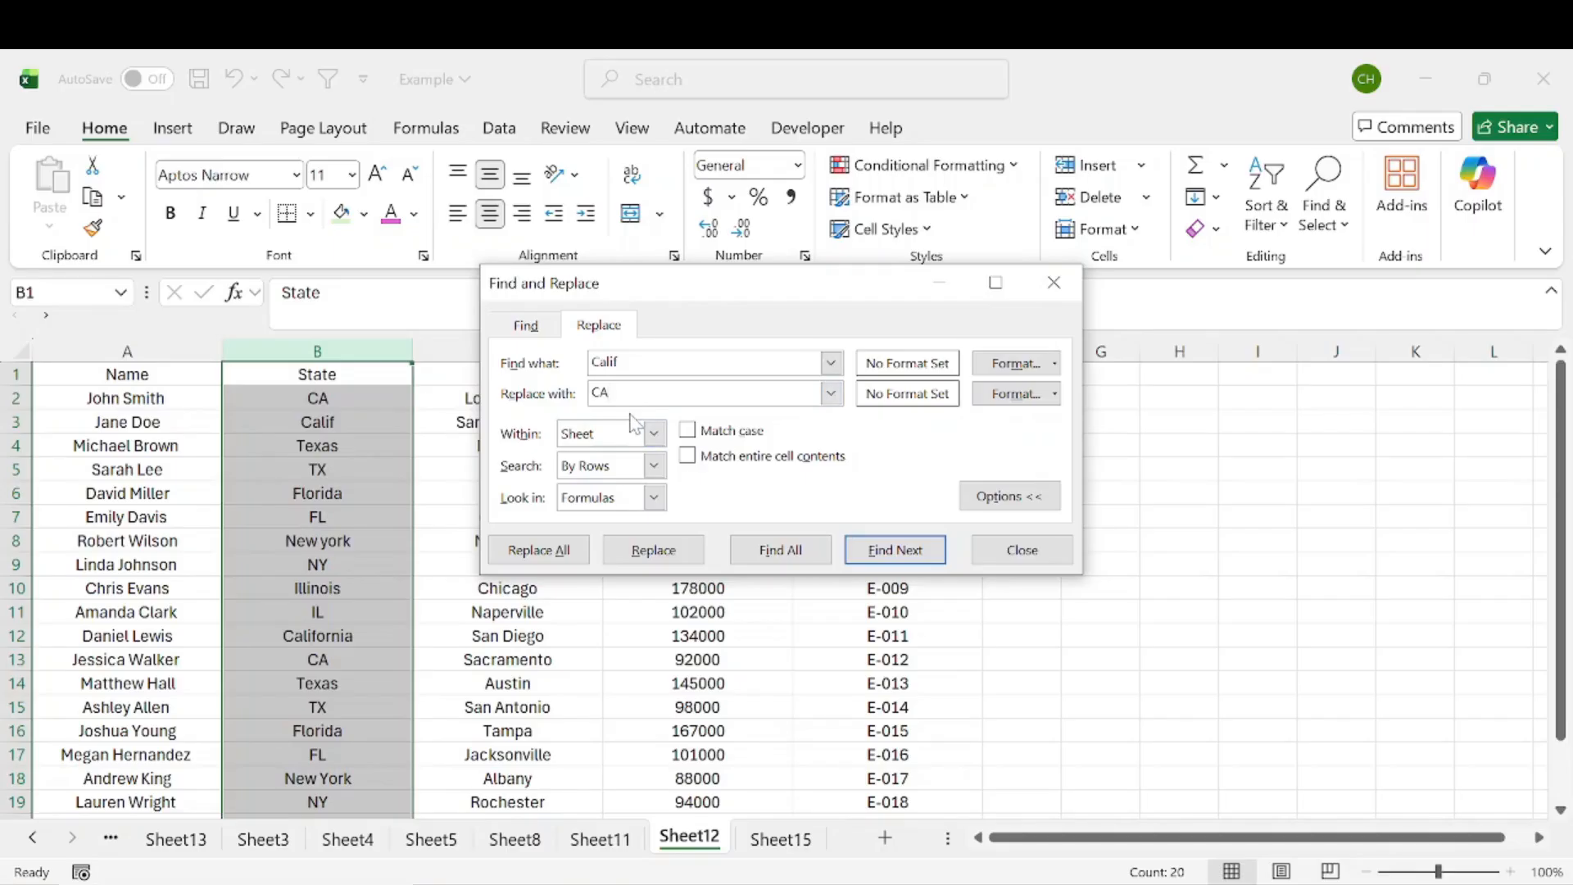
left_click(564, 562)
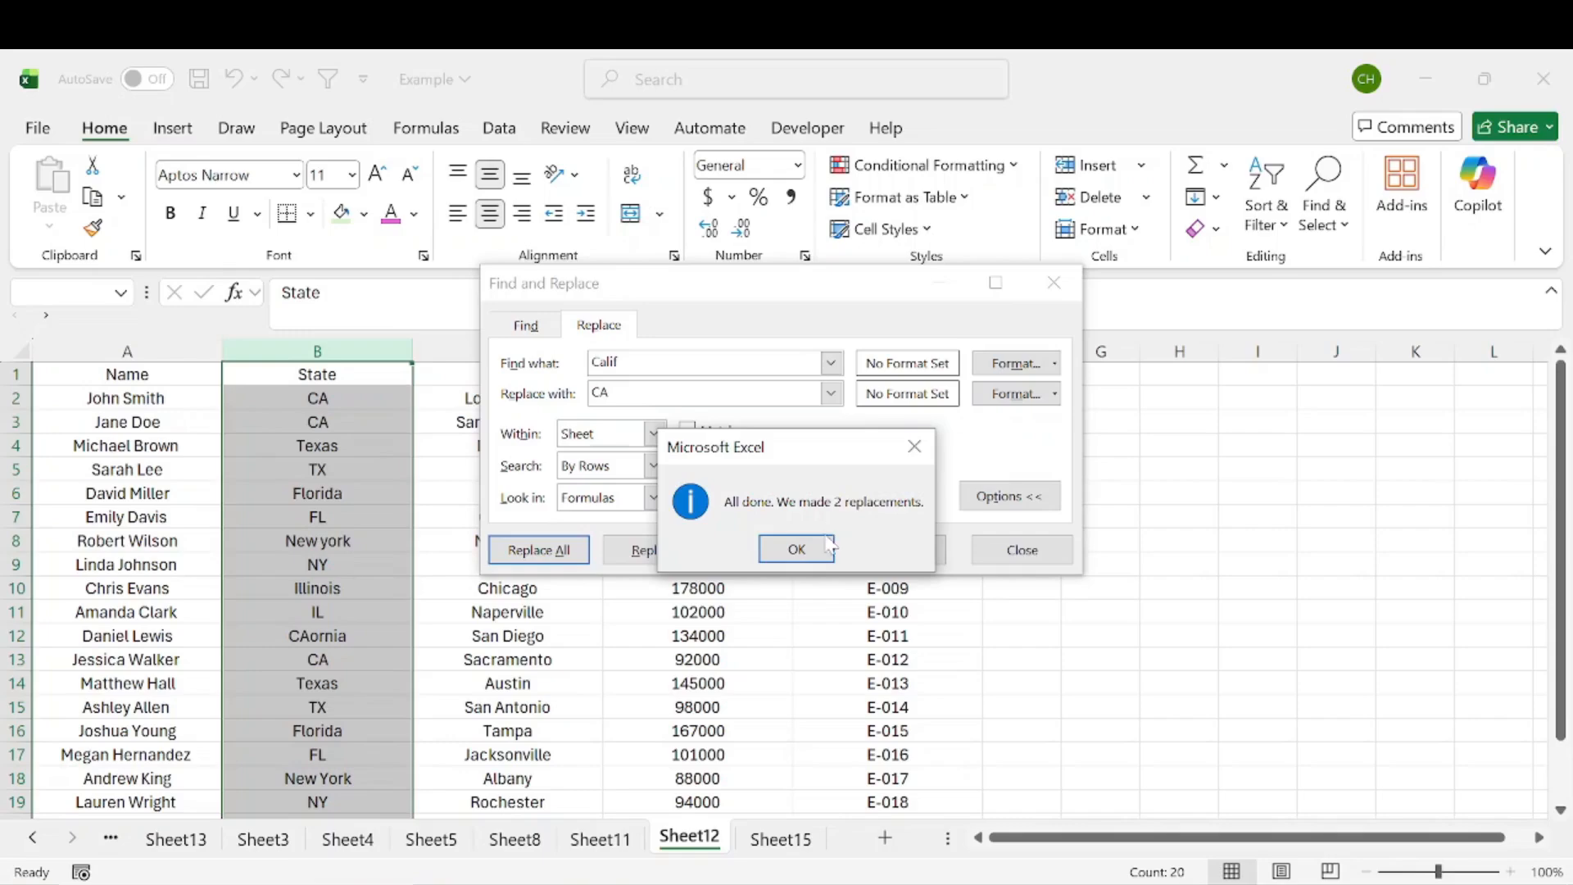
left_click(798, 548)
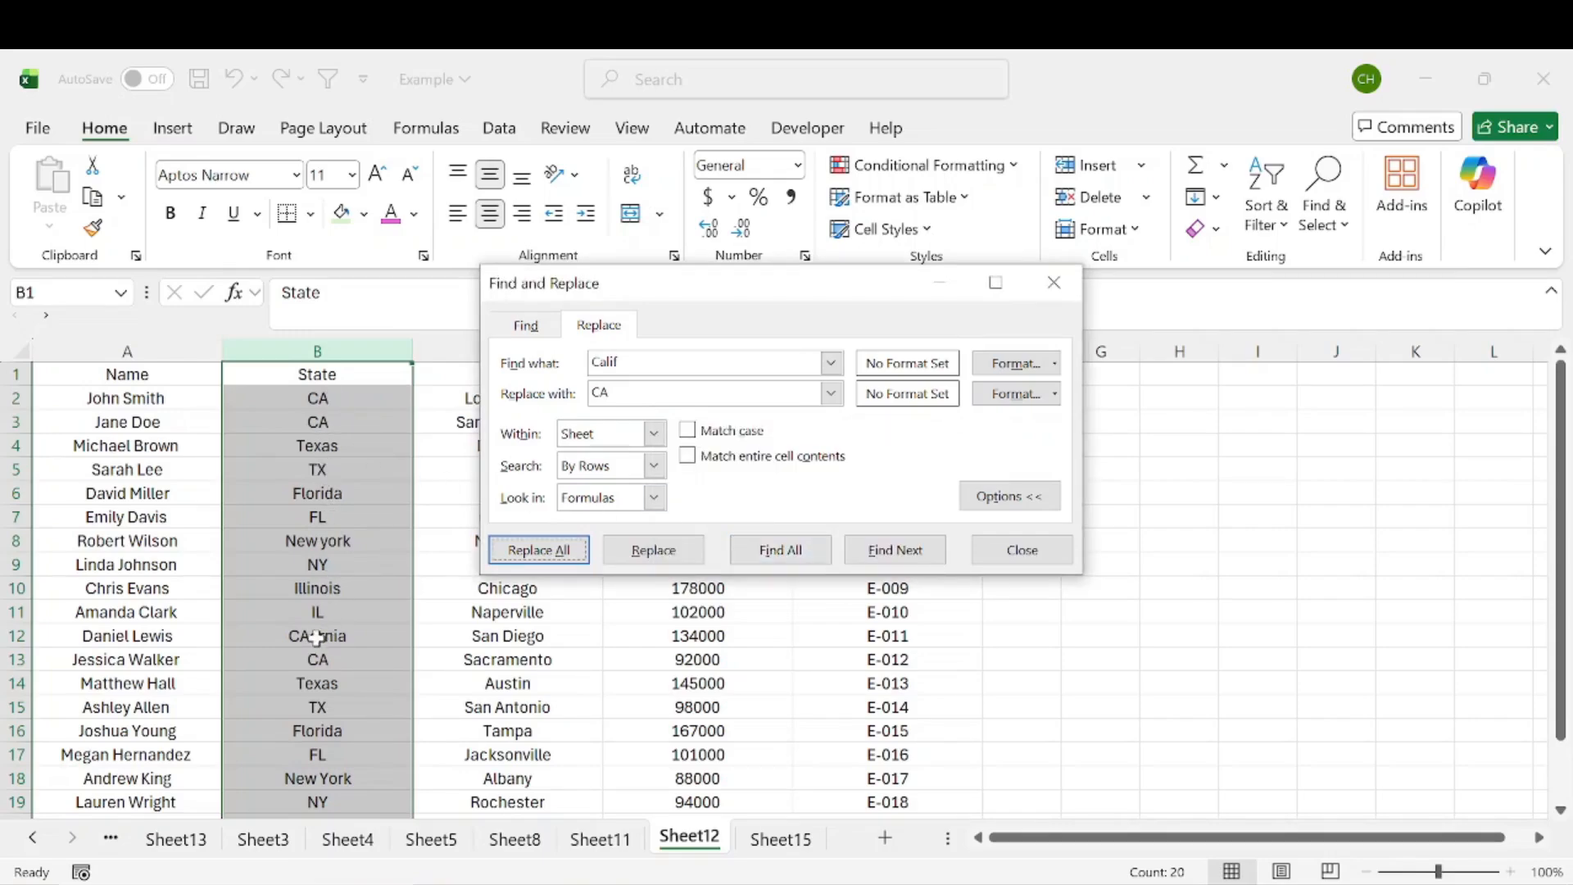
Step: Replace all occurrences of CAornia with CA
left_click(611, 361)
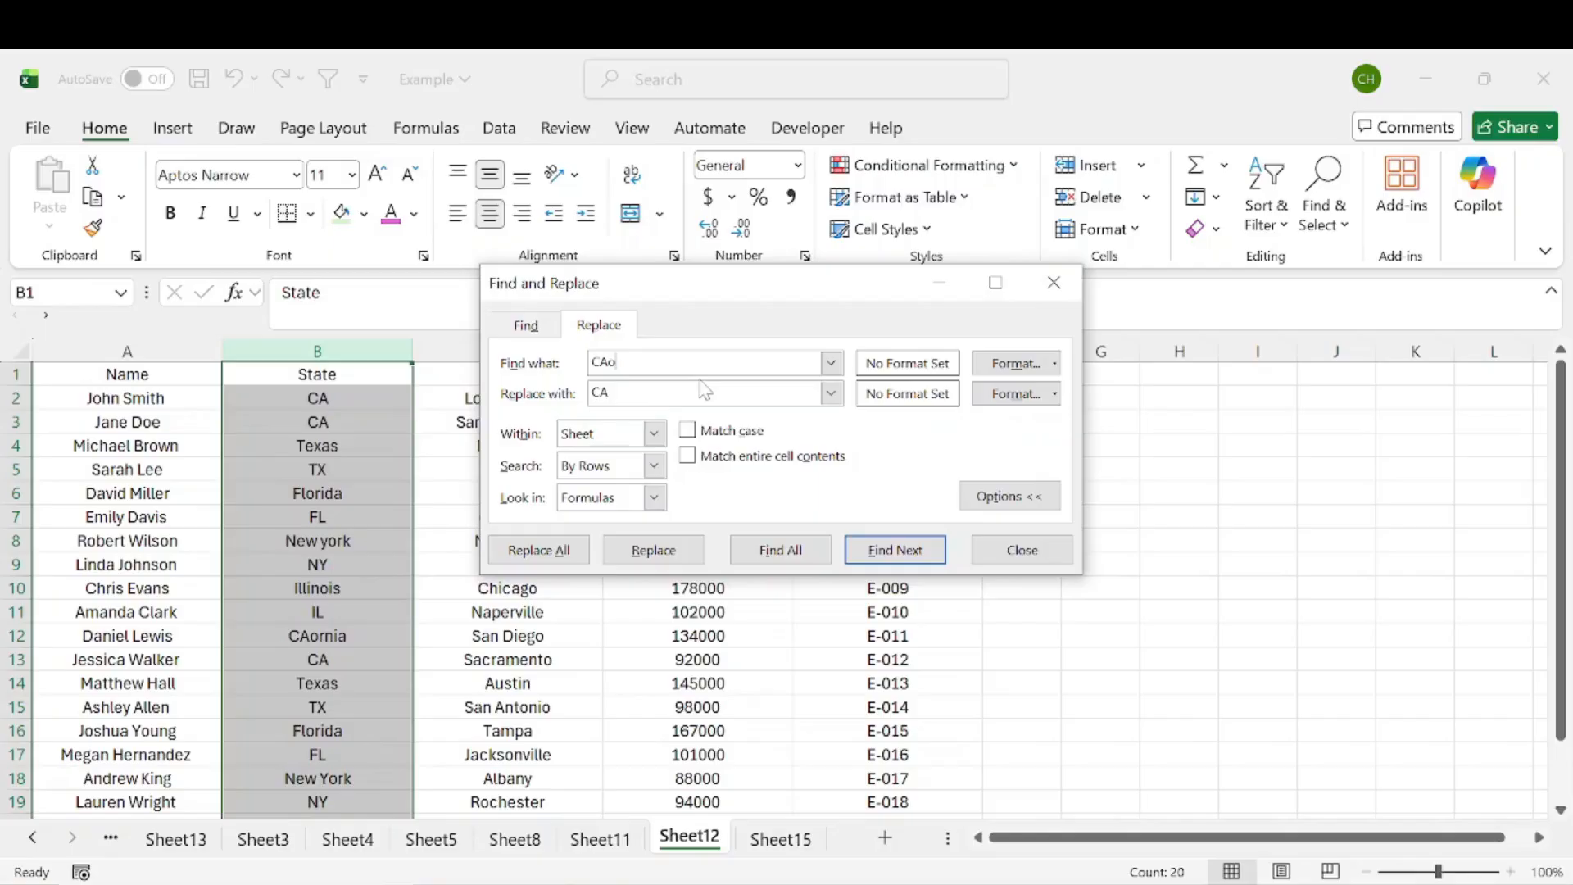
left_click(572, 548)
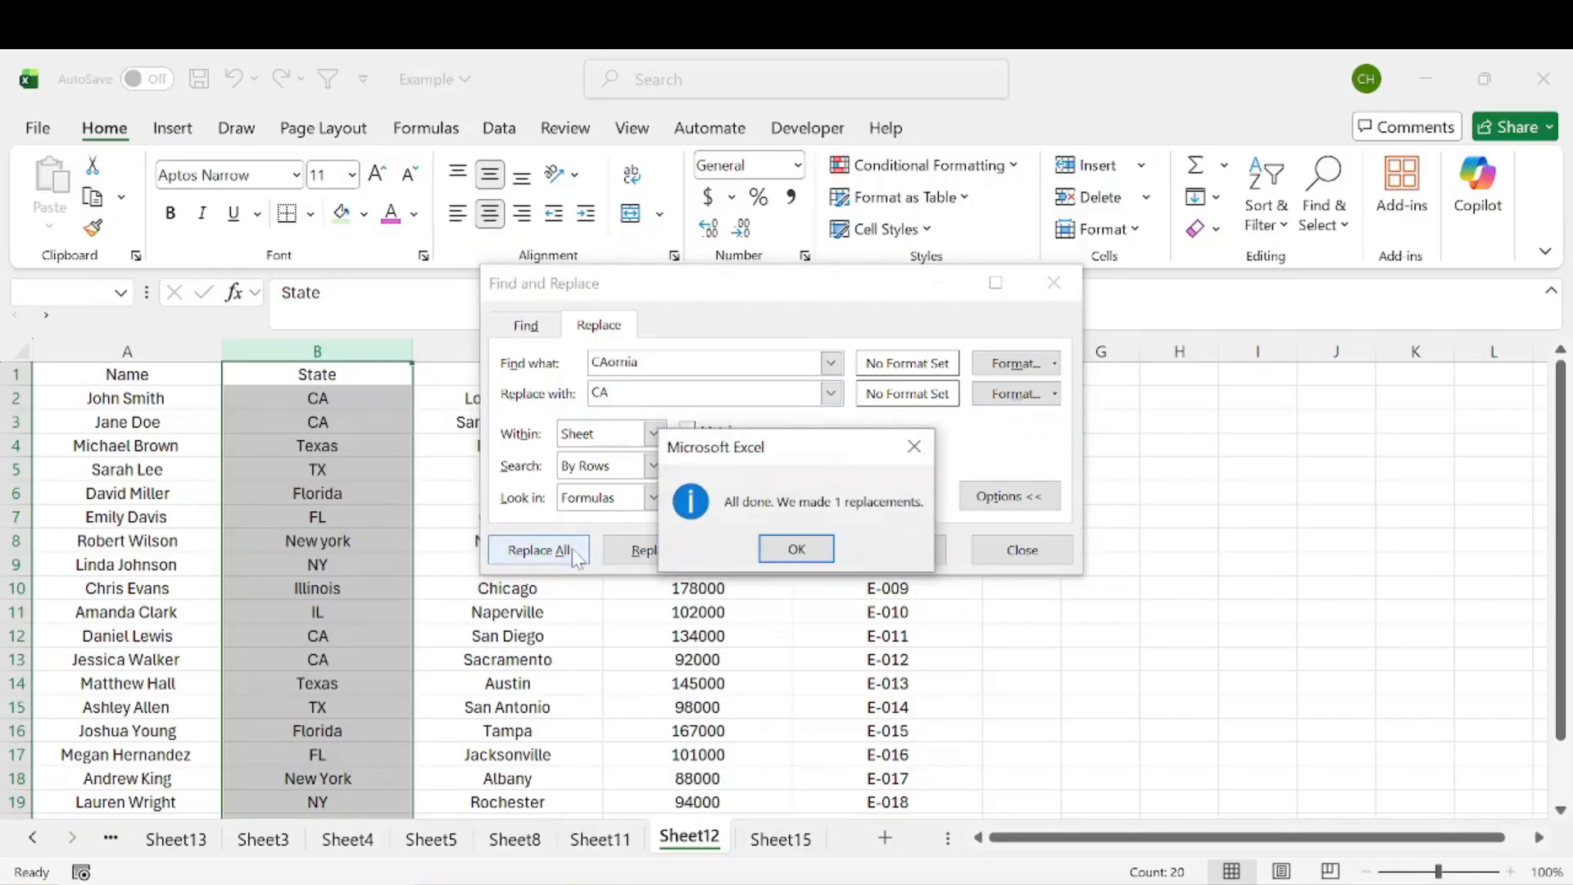
left_click(796, 548)
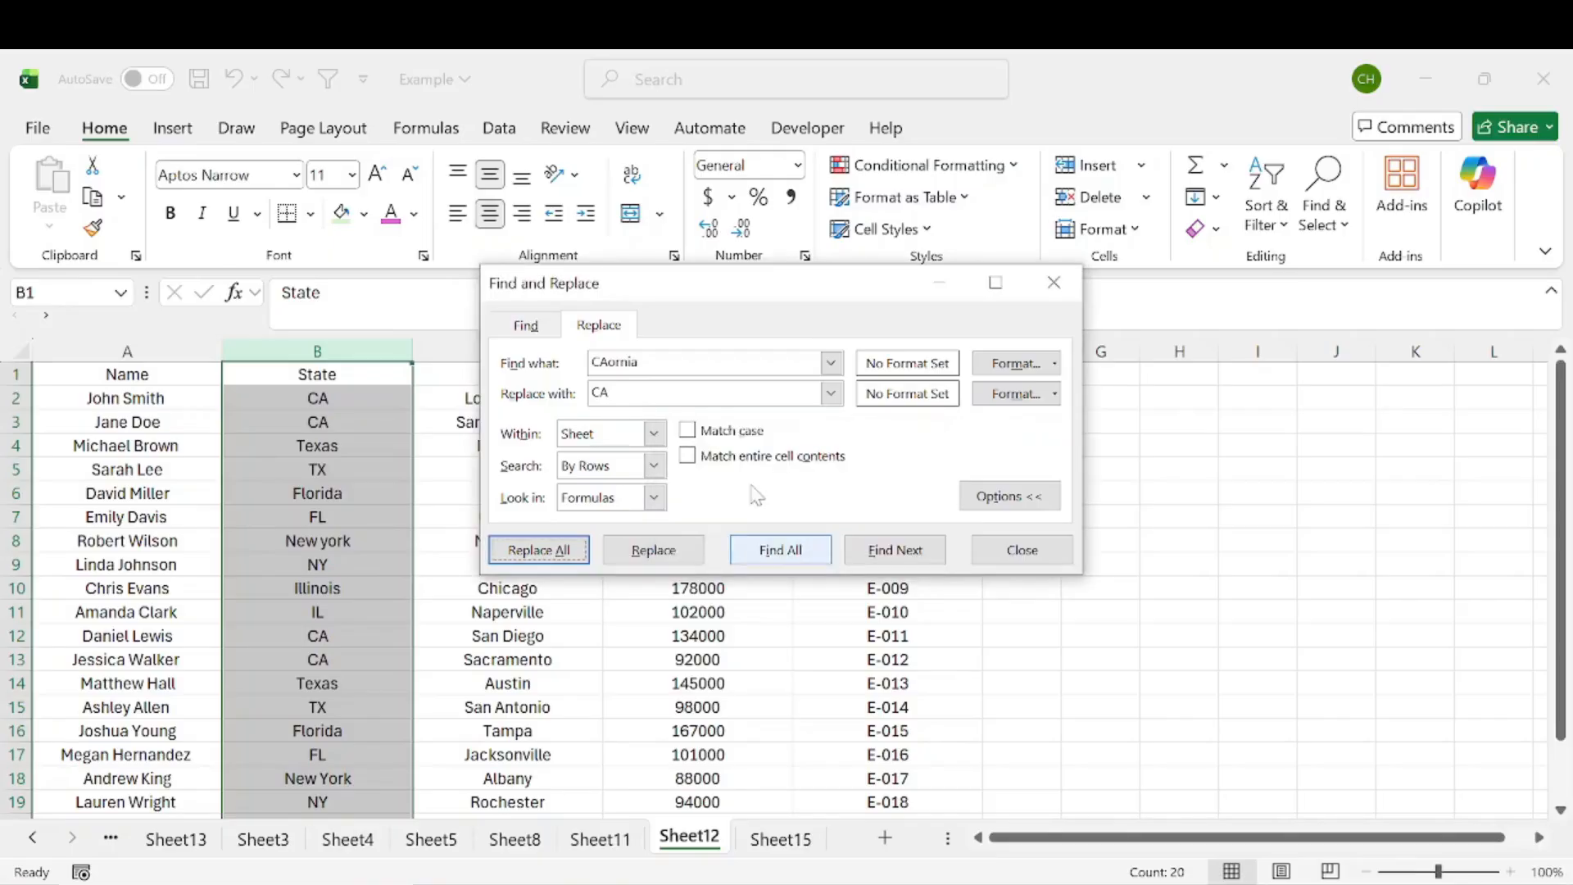
Step: Replace all occurrences of Texas with TX in the State column
left_click(589, 363)
key("BackSpace")
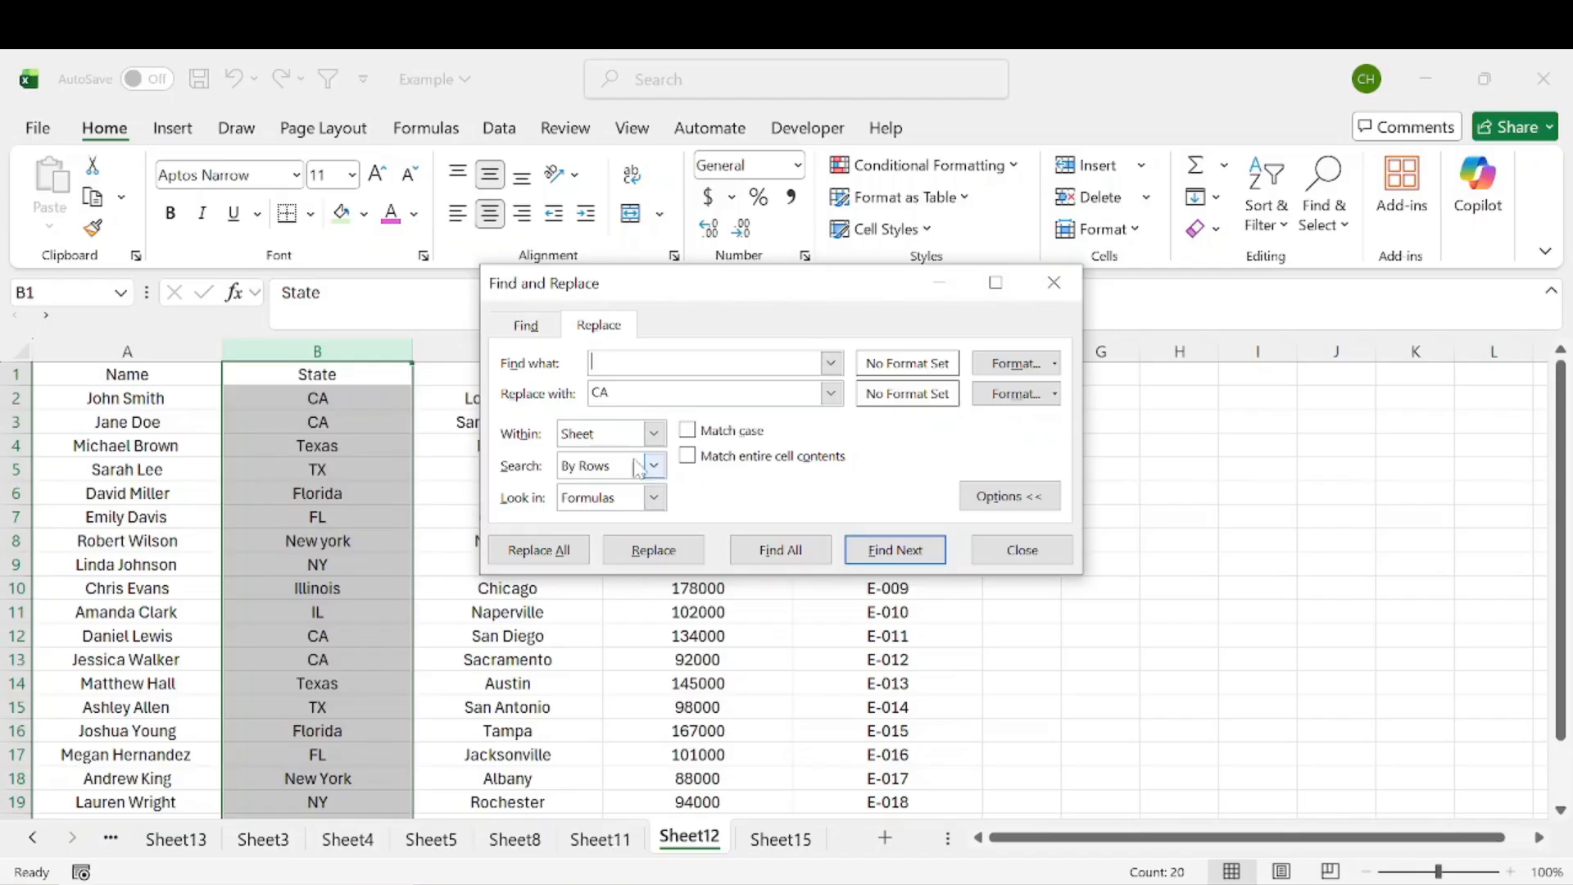
key("Tab")
left_click(540, 548)
left_click(774, 548)
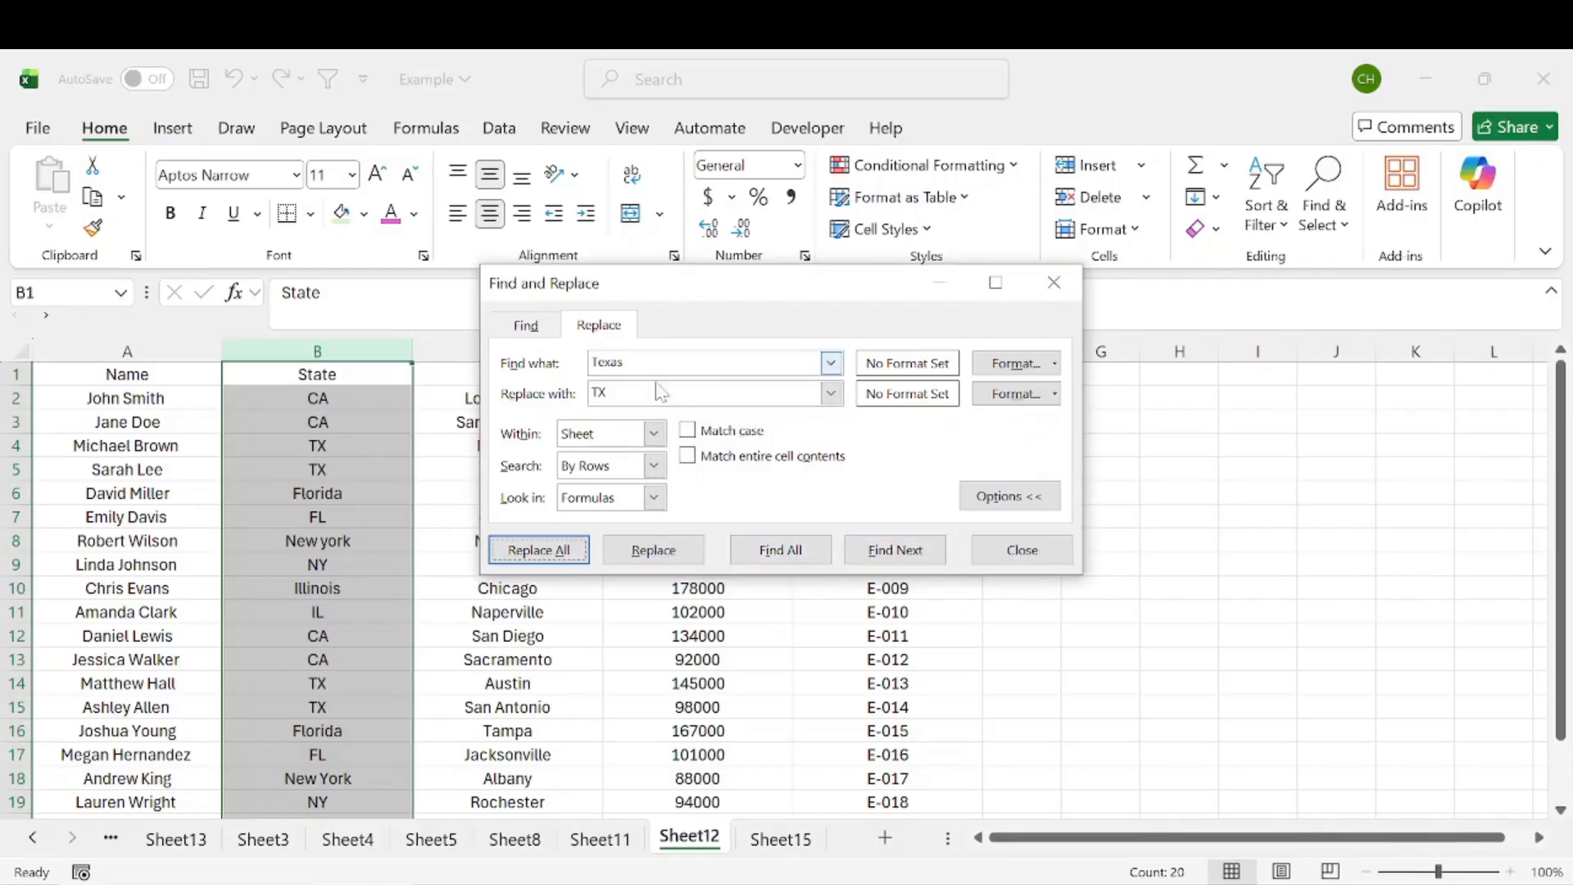
Step: Replace all occurrences of Florida with FL
key("alt+n")
type("Florida")
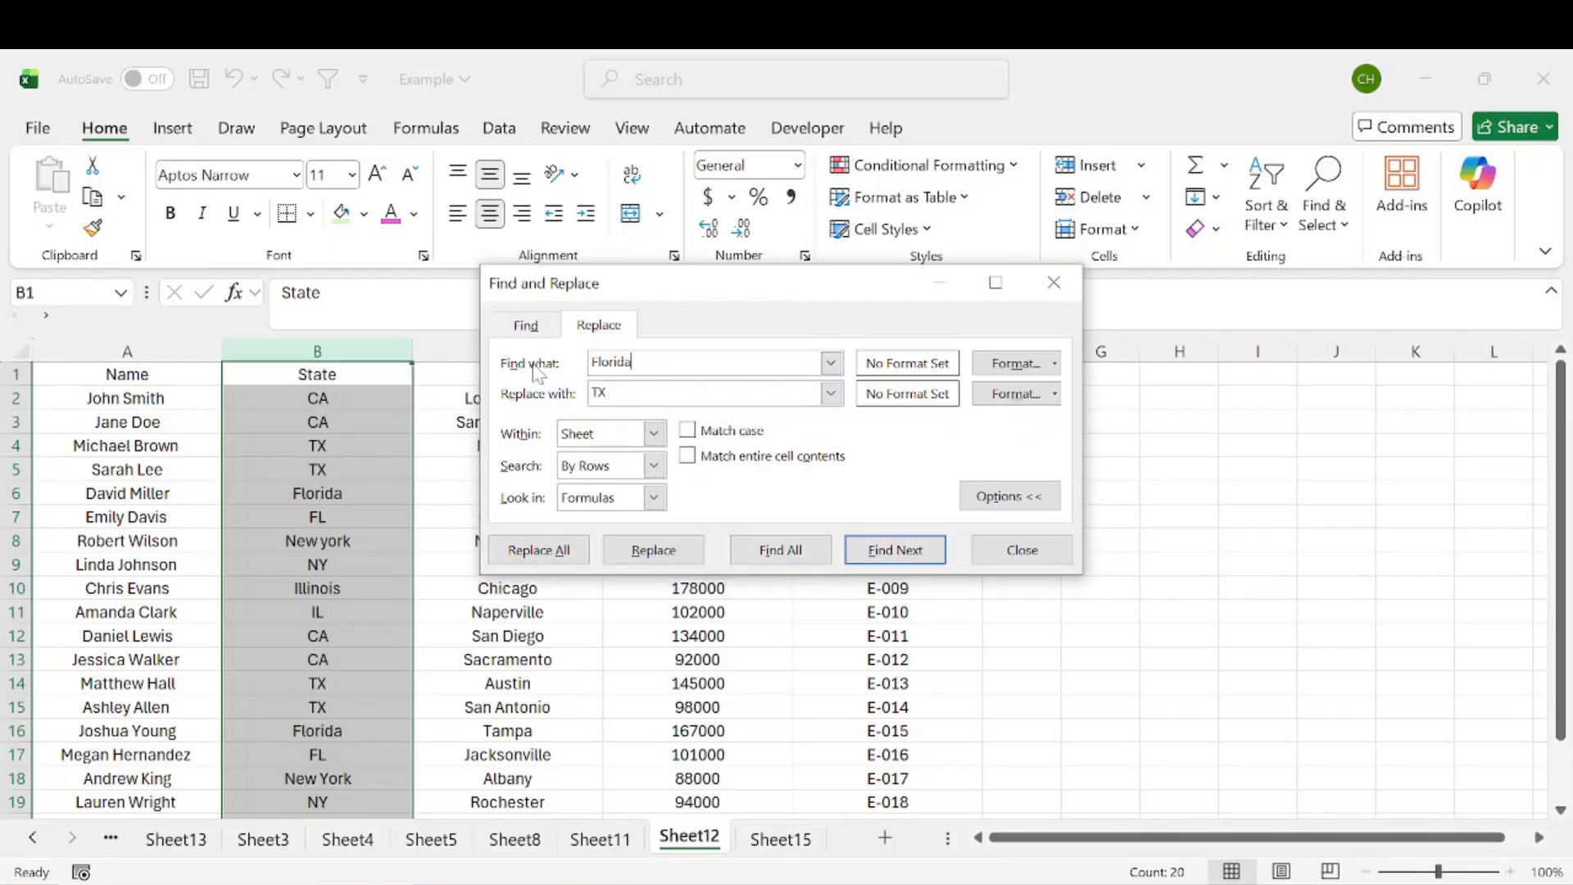
key("Tab")
type("FL")
left_click(541, 549)
left_click(818, 553)
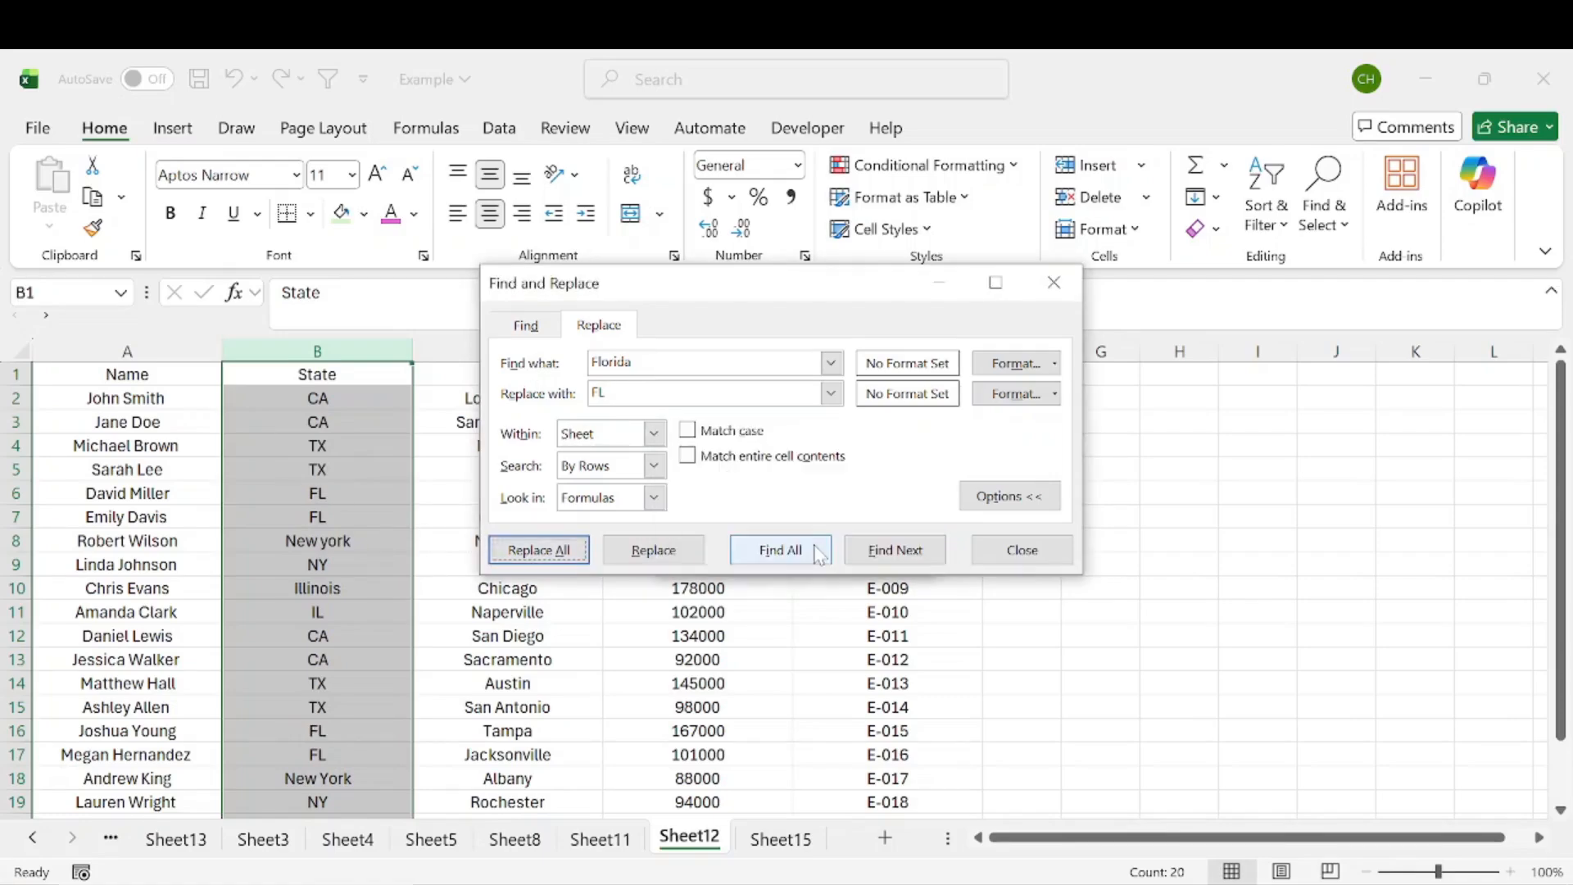
Step: Replace all occurrences of New York with NY
key("alt+n")
type("New York")
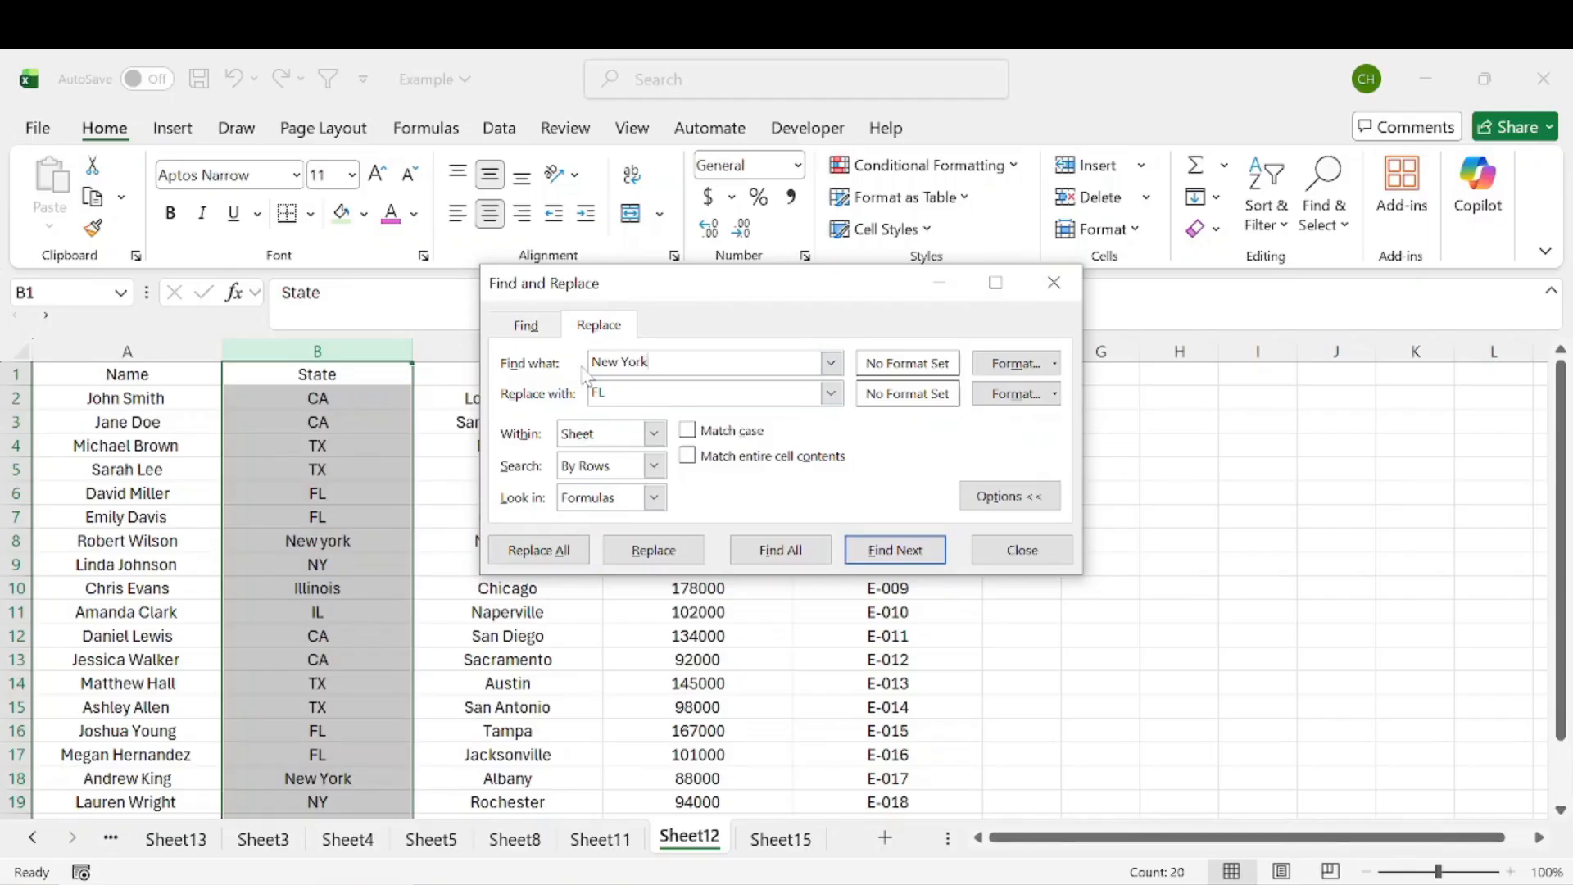
key("Tab")
left_click(537, 550)
left_click(794, 544)
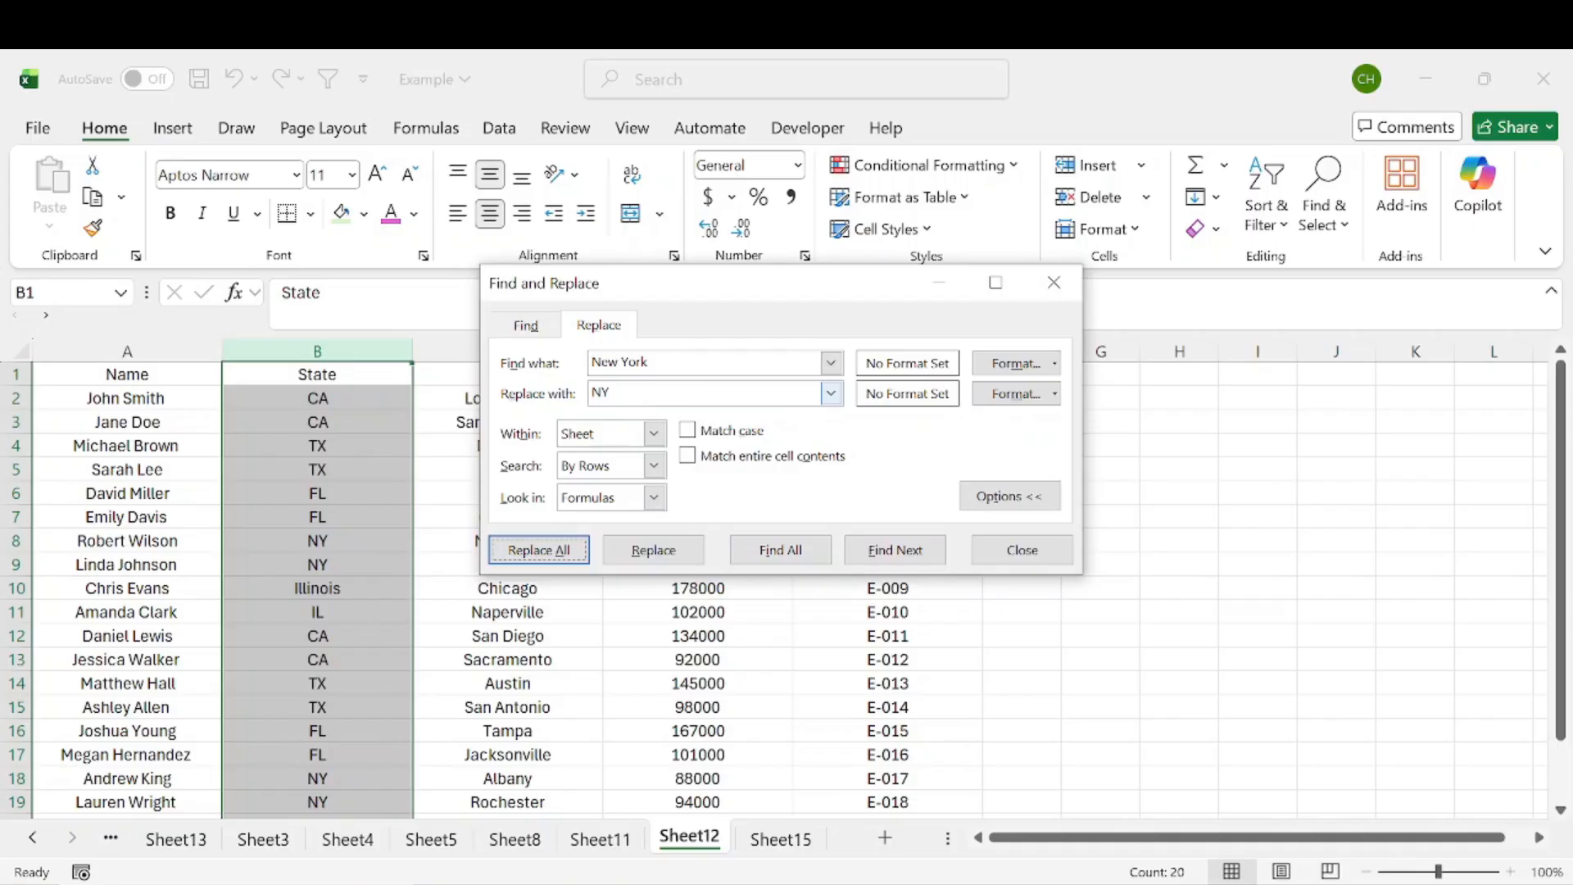
Step: Replace all occurrences of Illinois with IL and close the Find and Replace dialog
left_click(528, 363)
type("Illinois")
key("Tab")
type("IL")
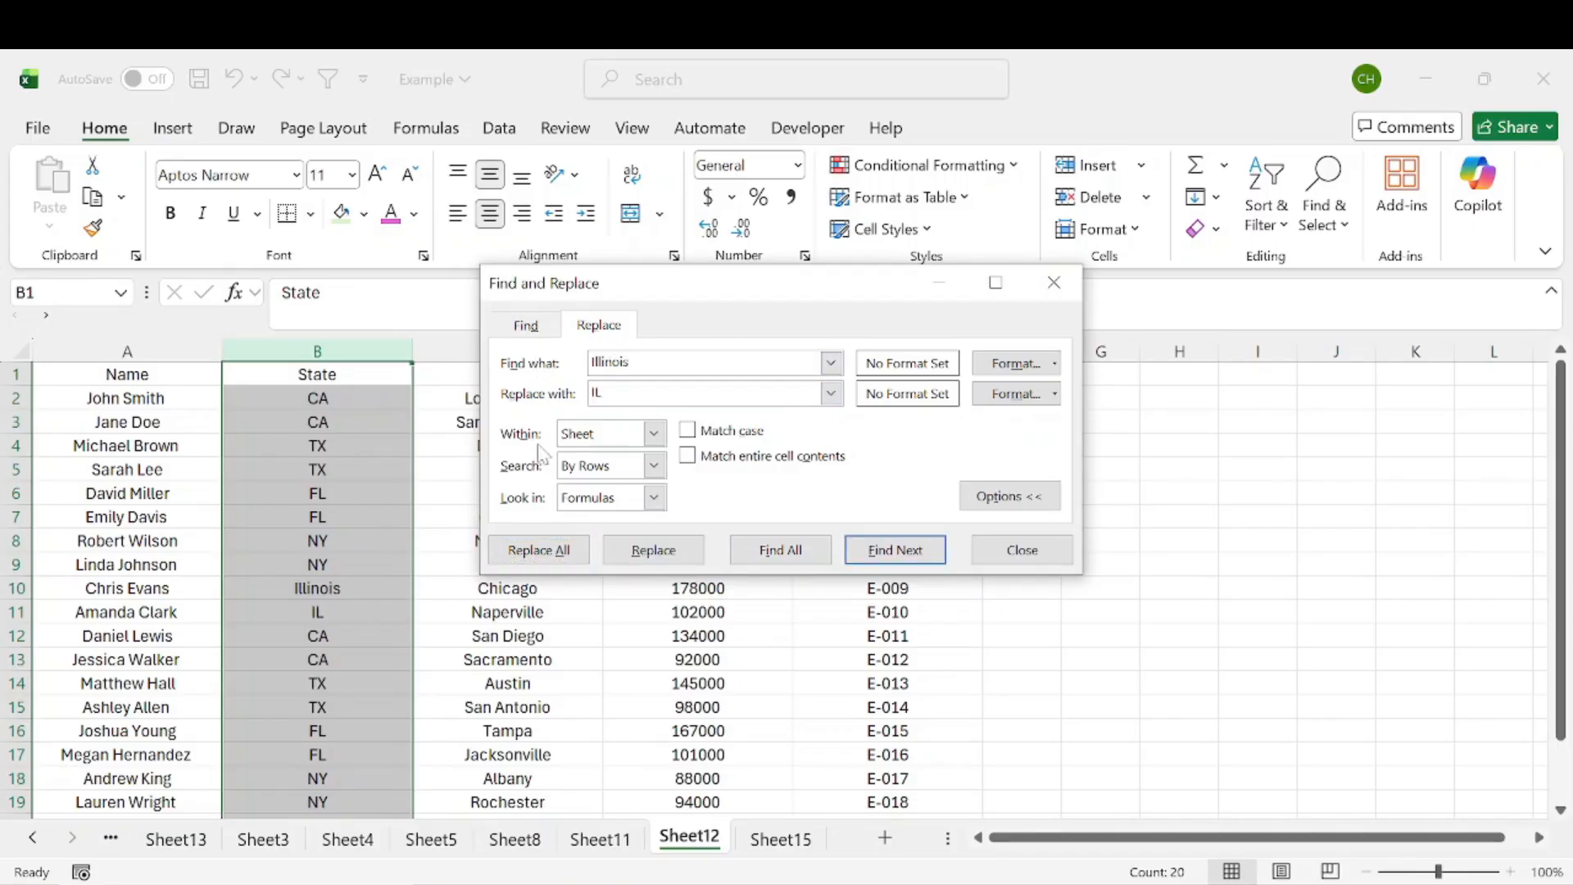
left_click(552, 547)
left_click(793, 544)
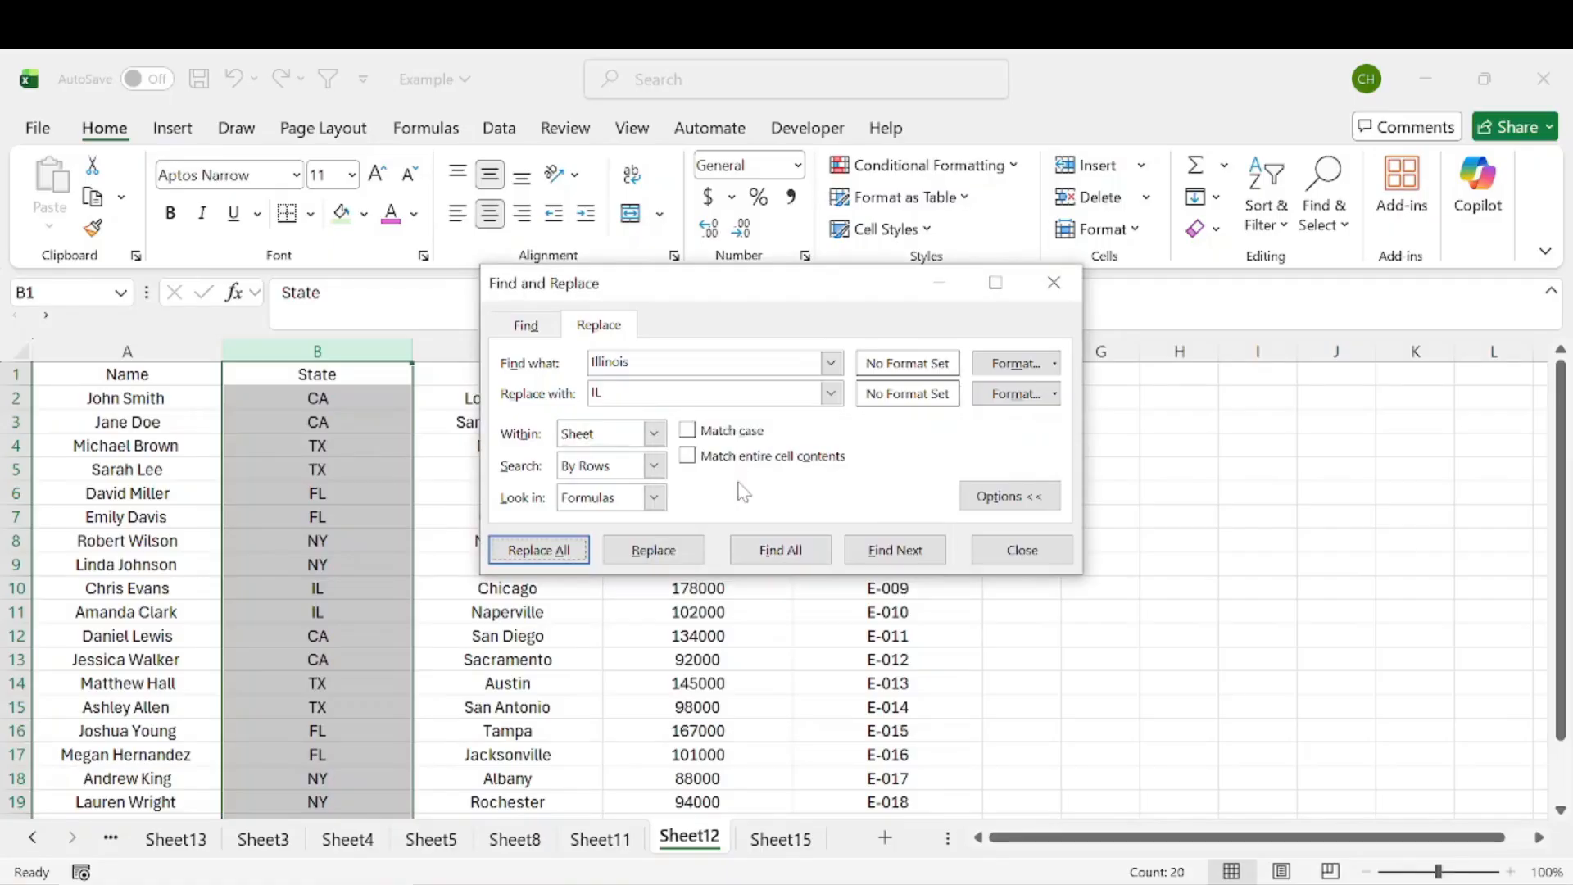
left_click(1020, 549)
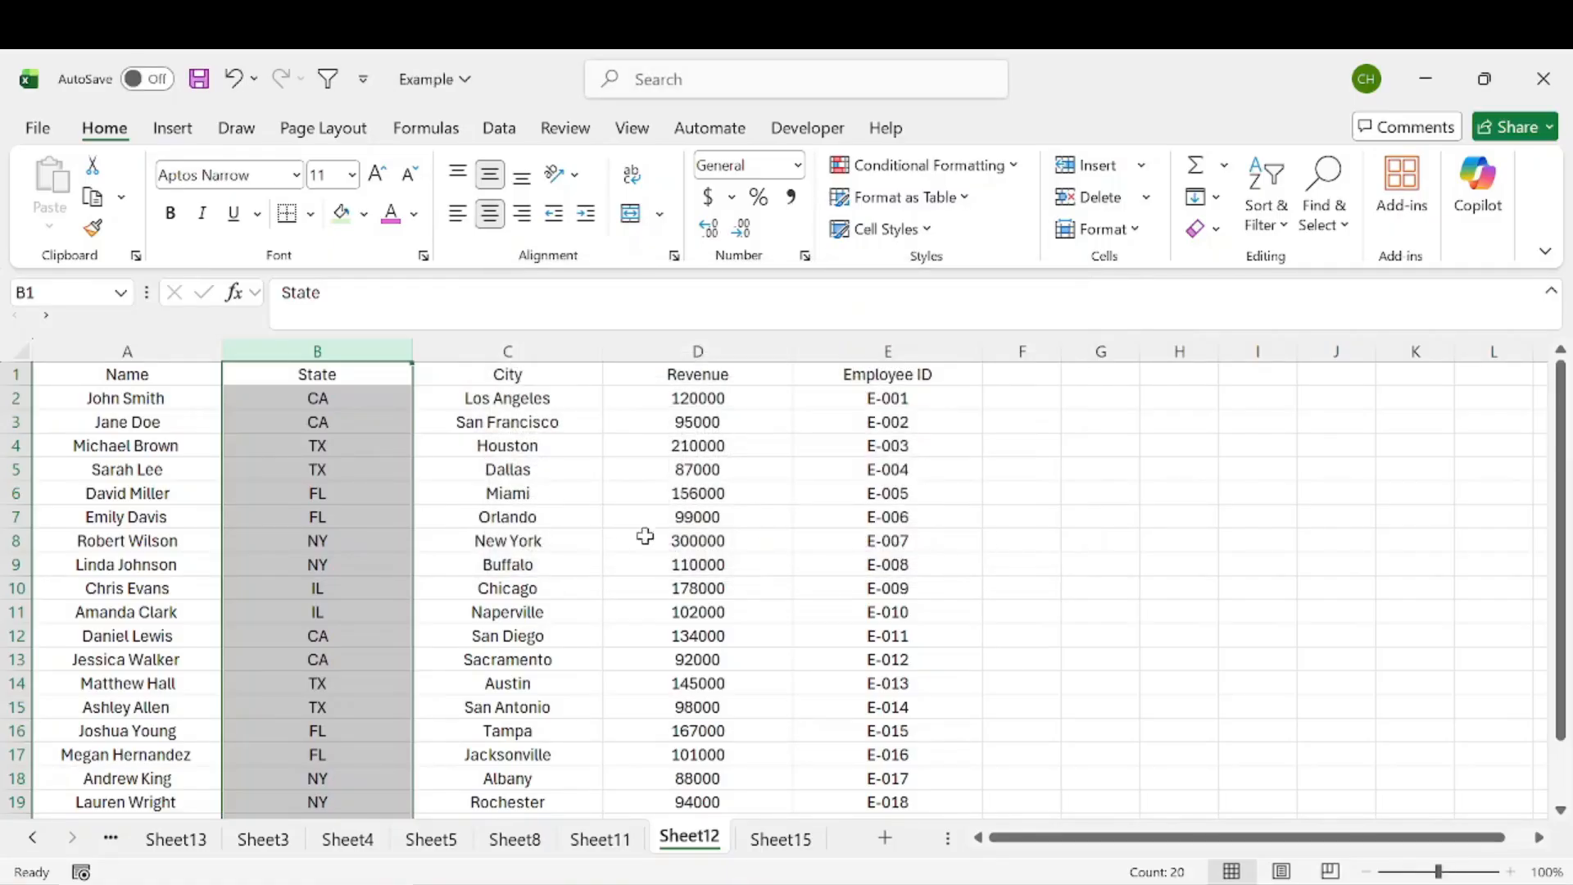
left_click(375, 439)
left_click_drag(368, 397, 380, 706)
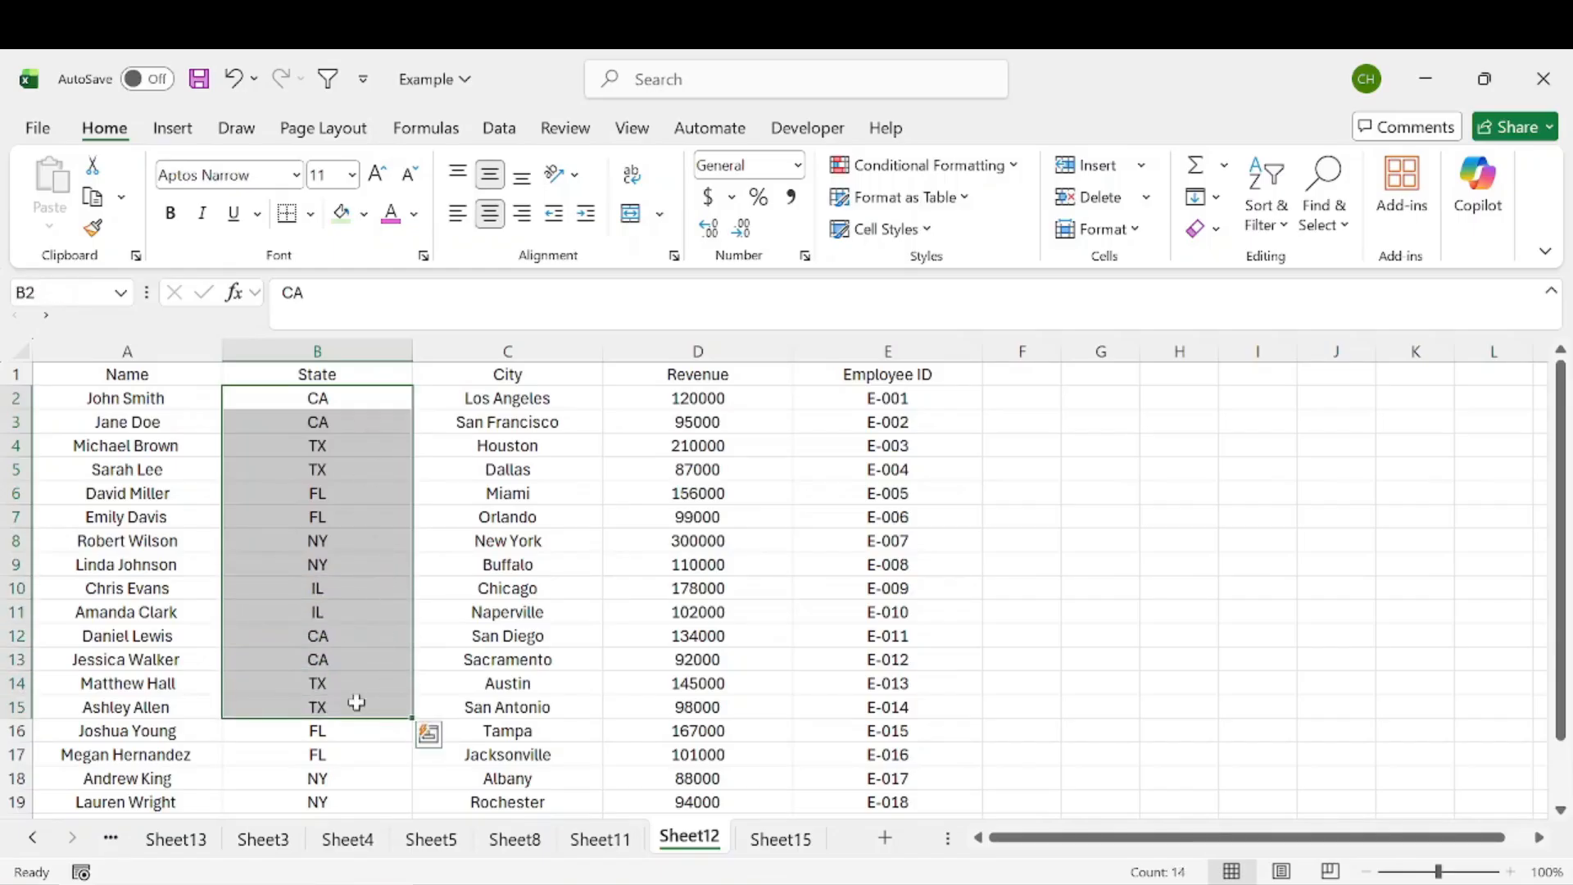
scroll(399, 569, "down", 2)
scroll(400, 569, "up", 2)
left_click(475, 490)
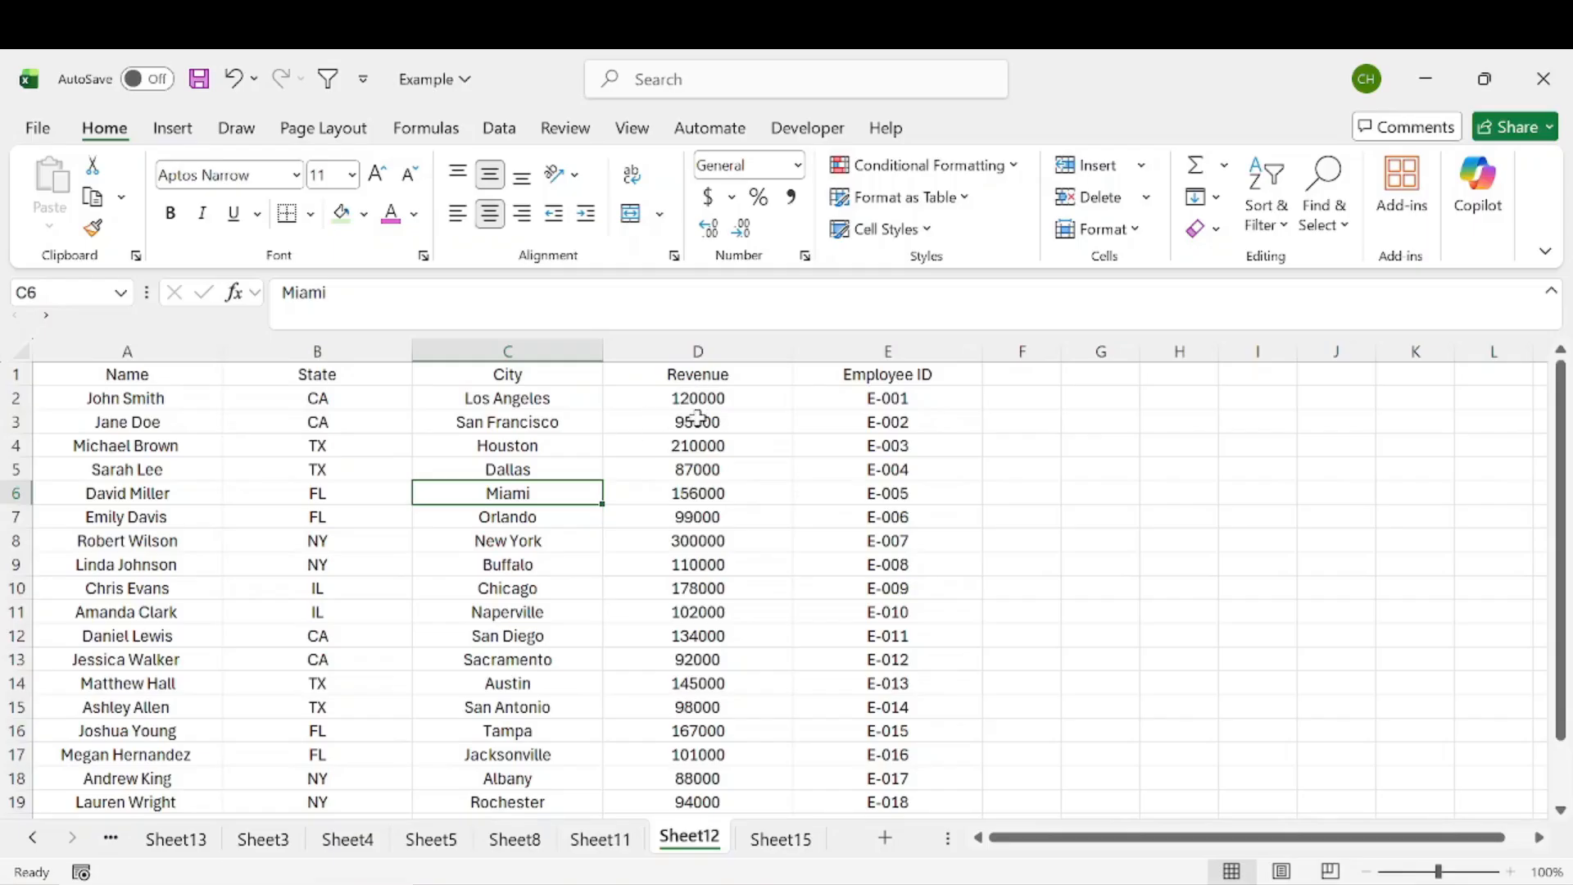
Step: Format the Revenue column as Currency with no decimal places
left_click(697, 349)
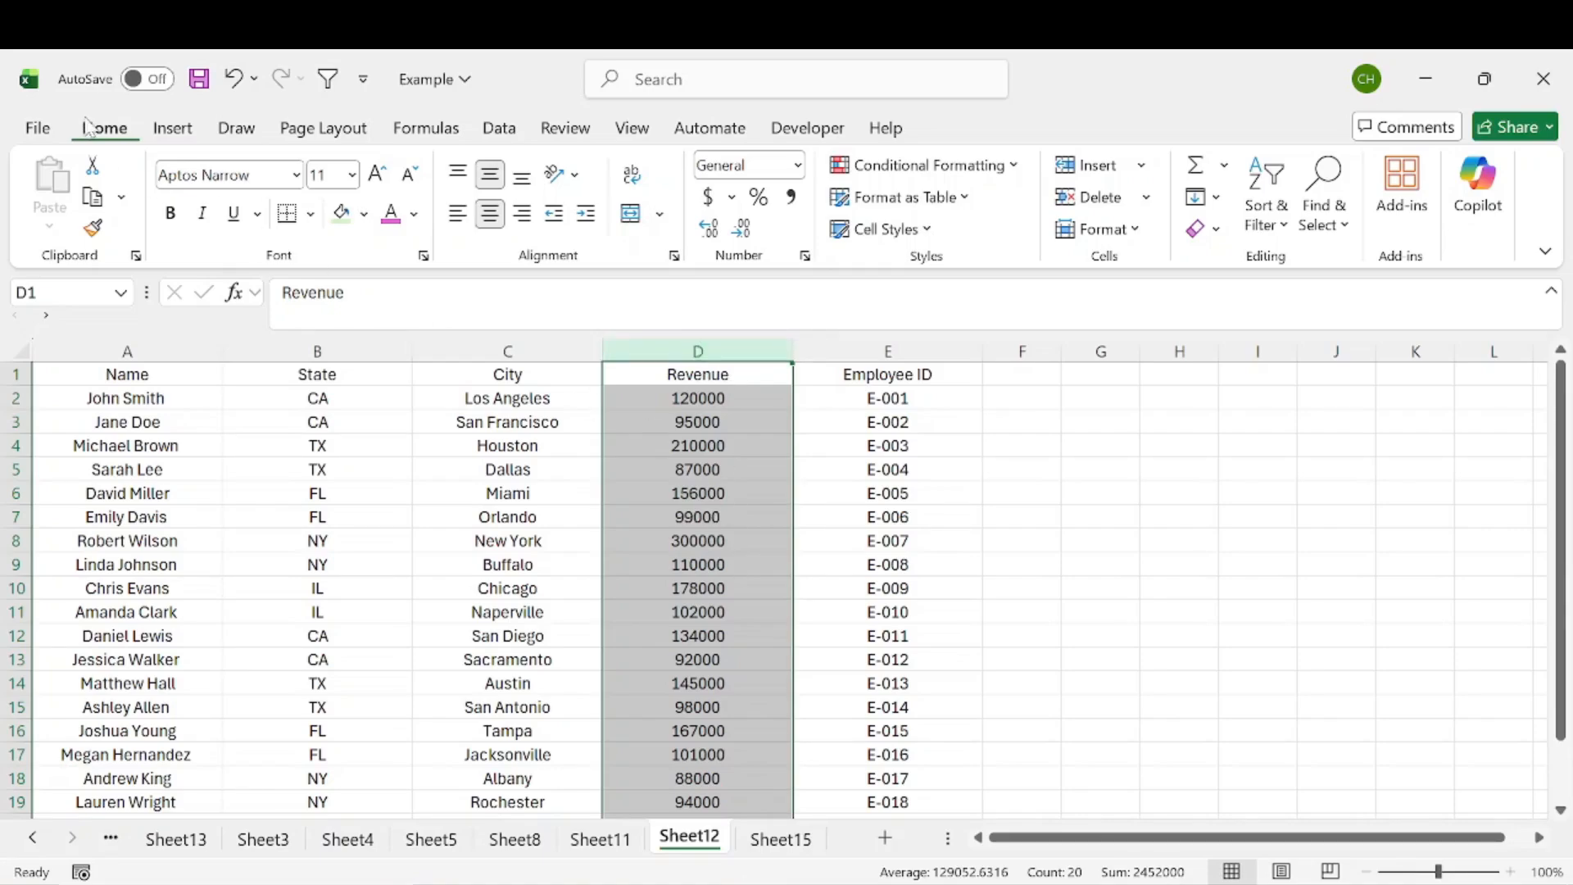
left_click(798, 167)
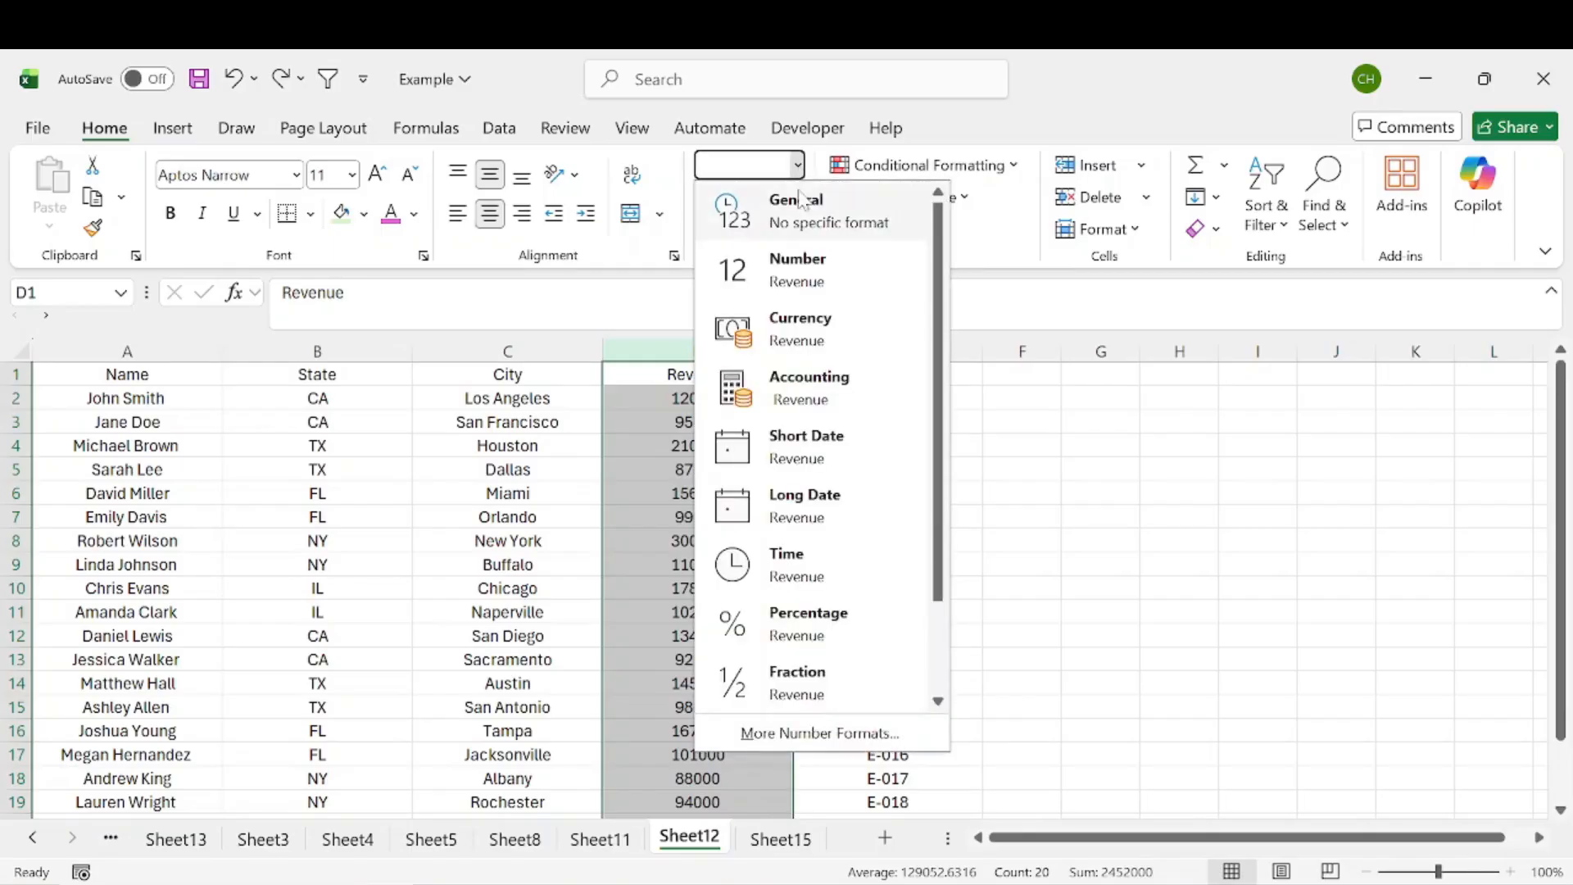
left_click(794, 328)
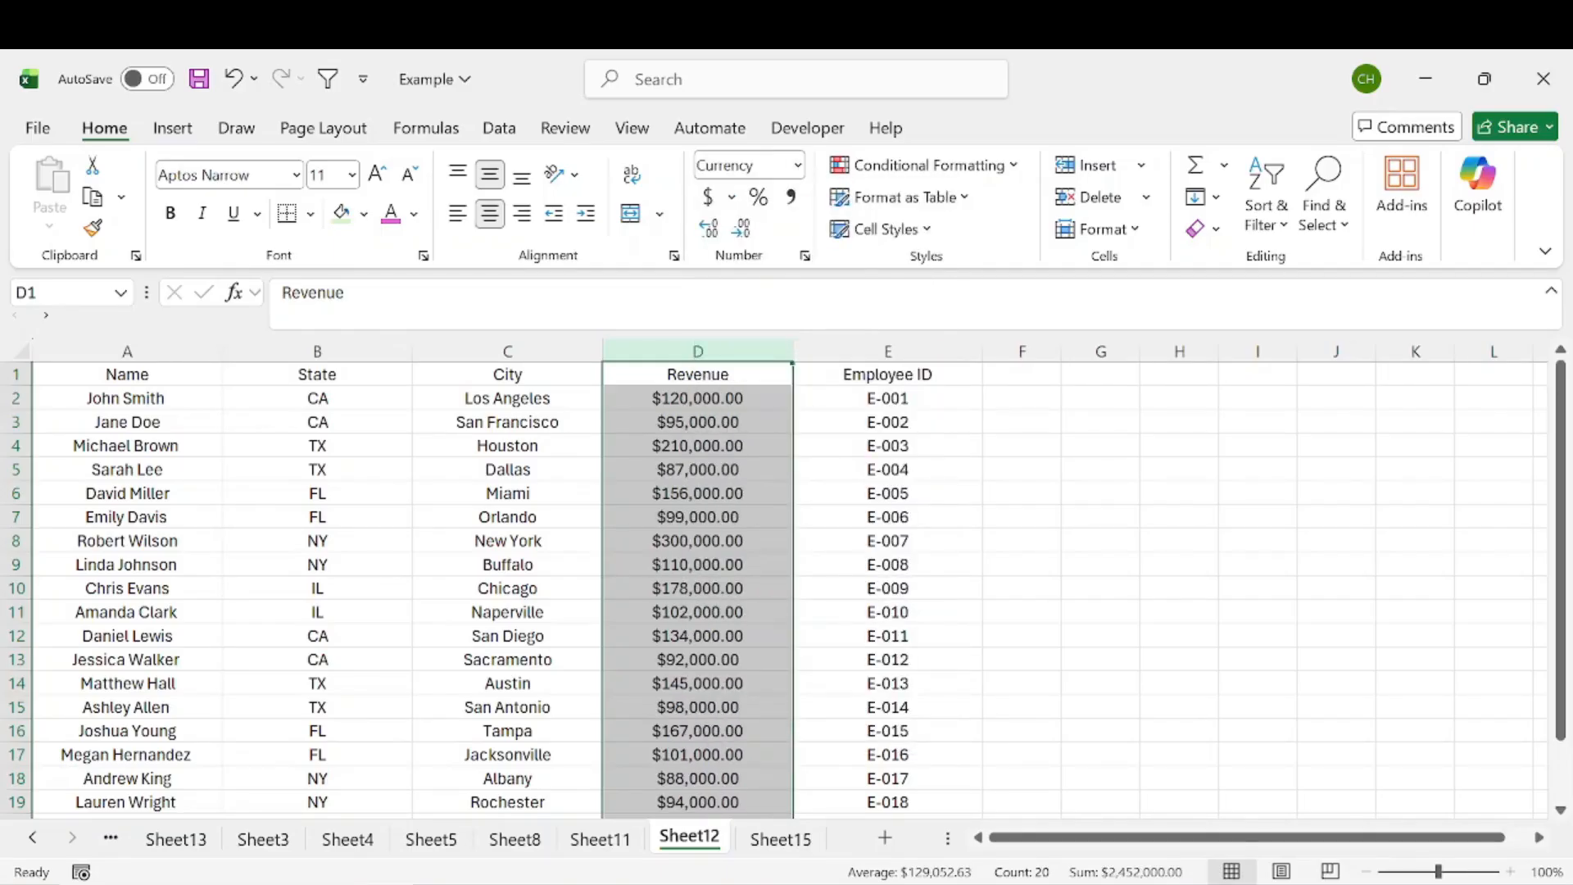
left_click(741, 229)
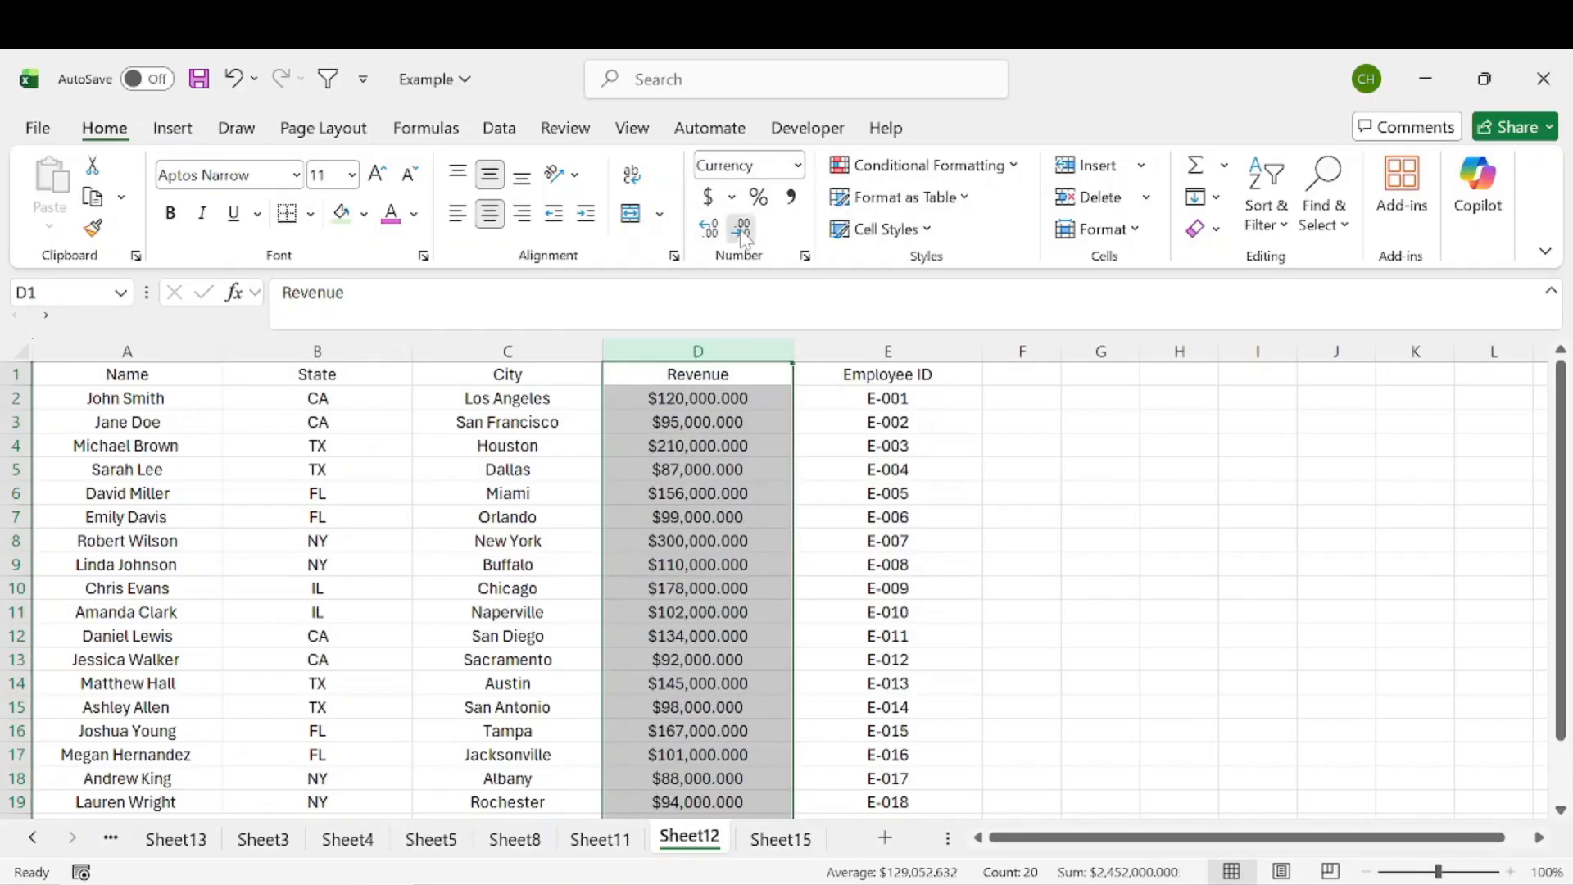
left_click(741, 230)
left_click(741, 229)
left_click(741, 230)
left_click(944, 518)
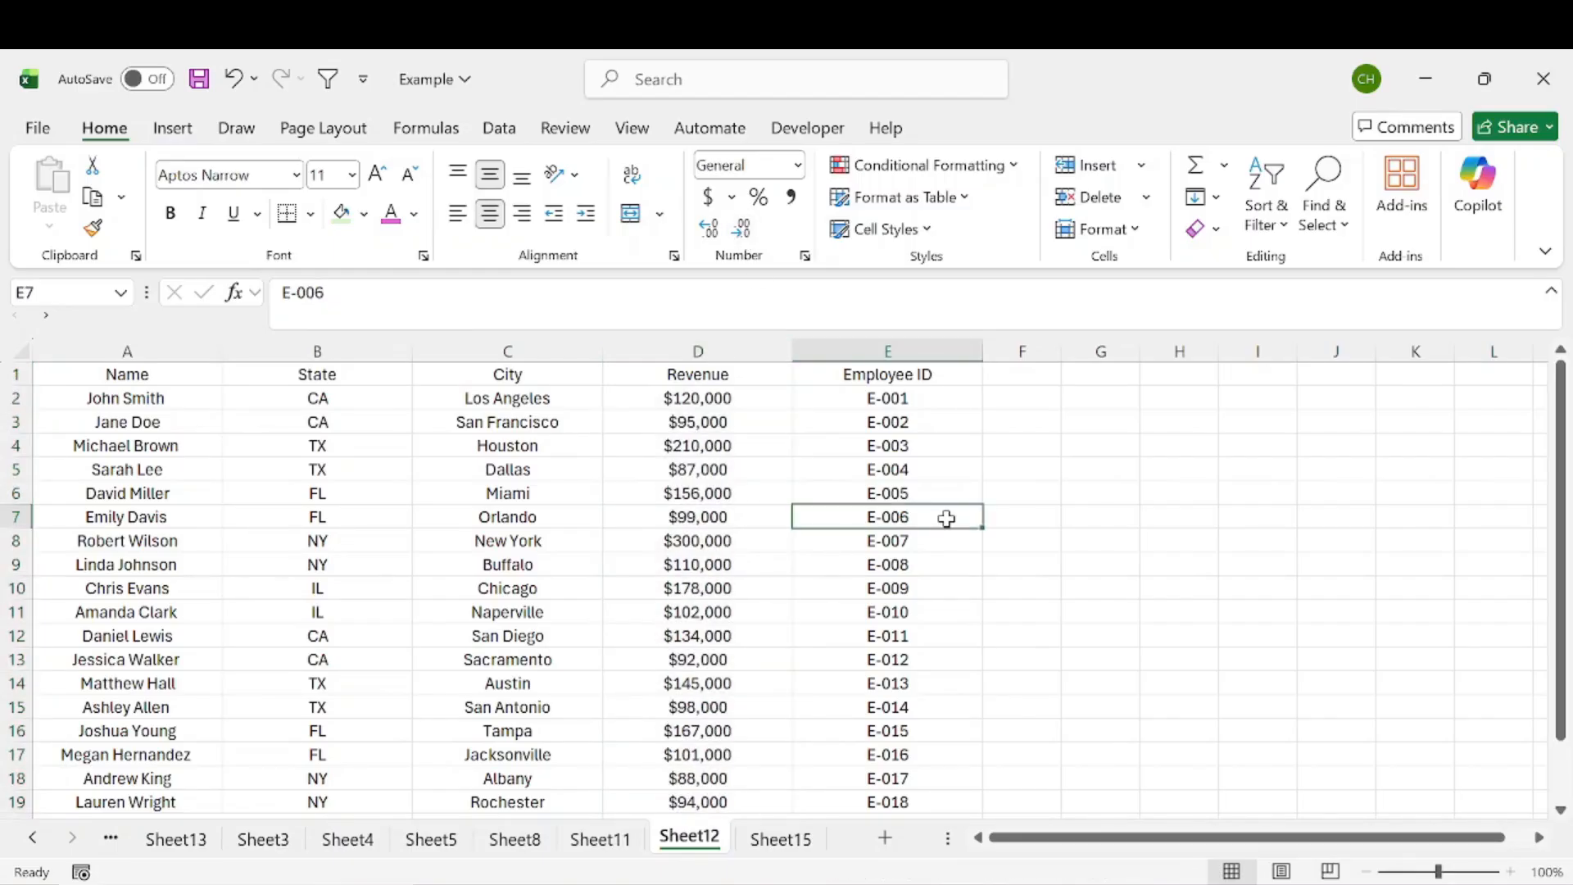
left_click(696, 493)
left_click_drag(215, 402, 327, 433)
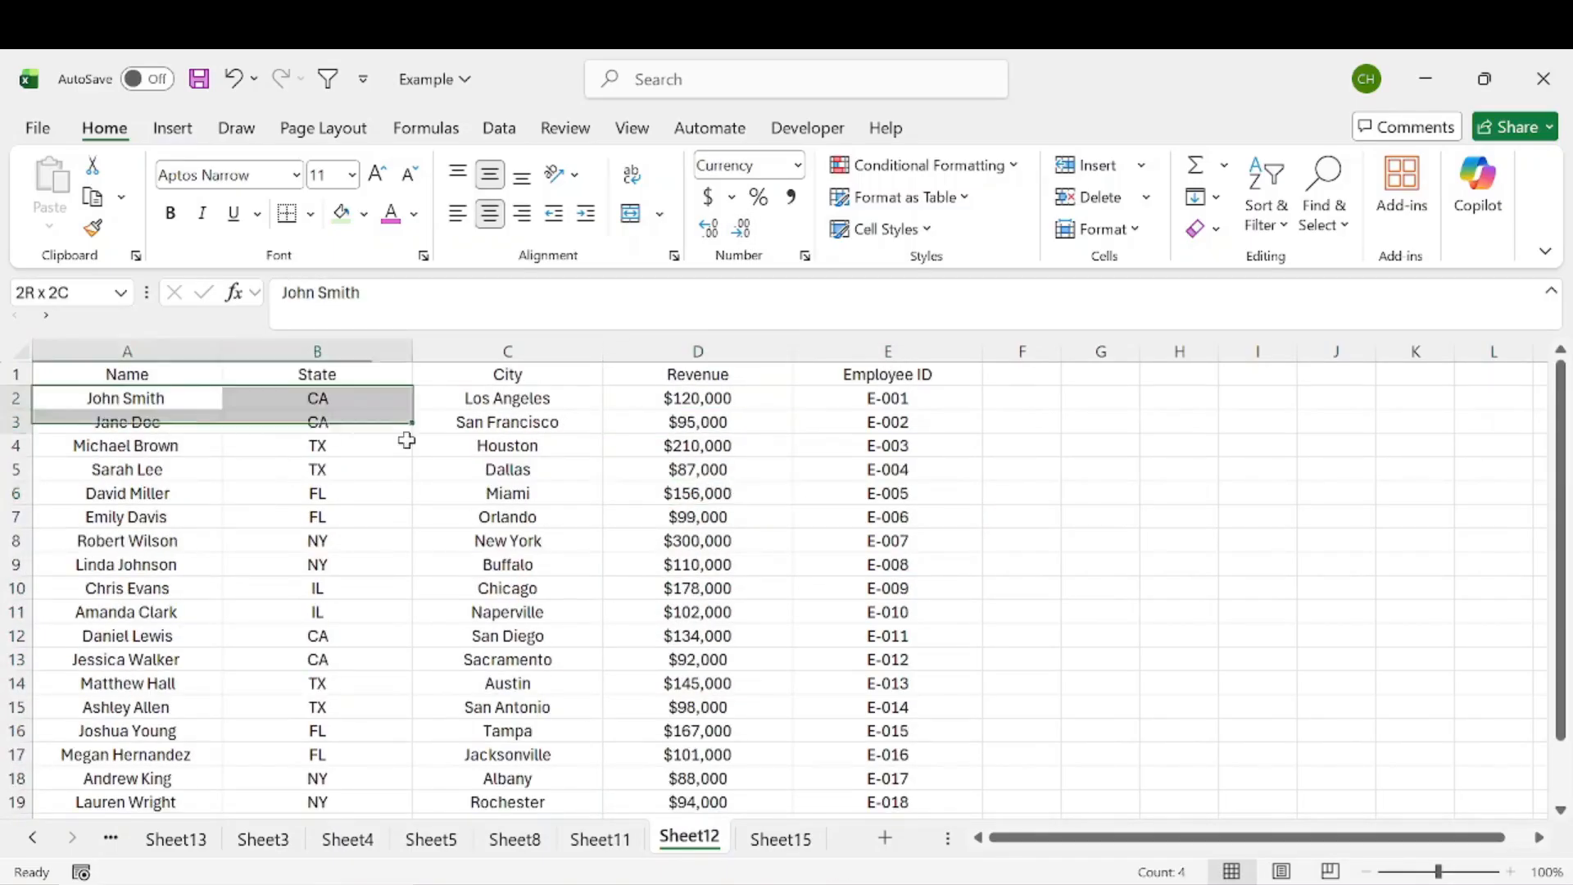
left_click_drag(154, 492, 860, 586)
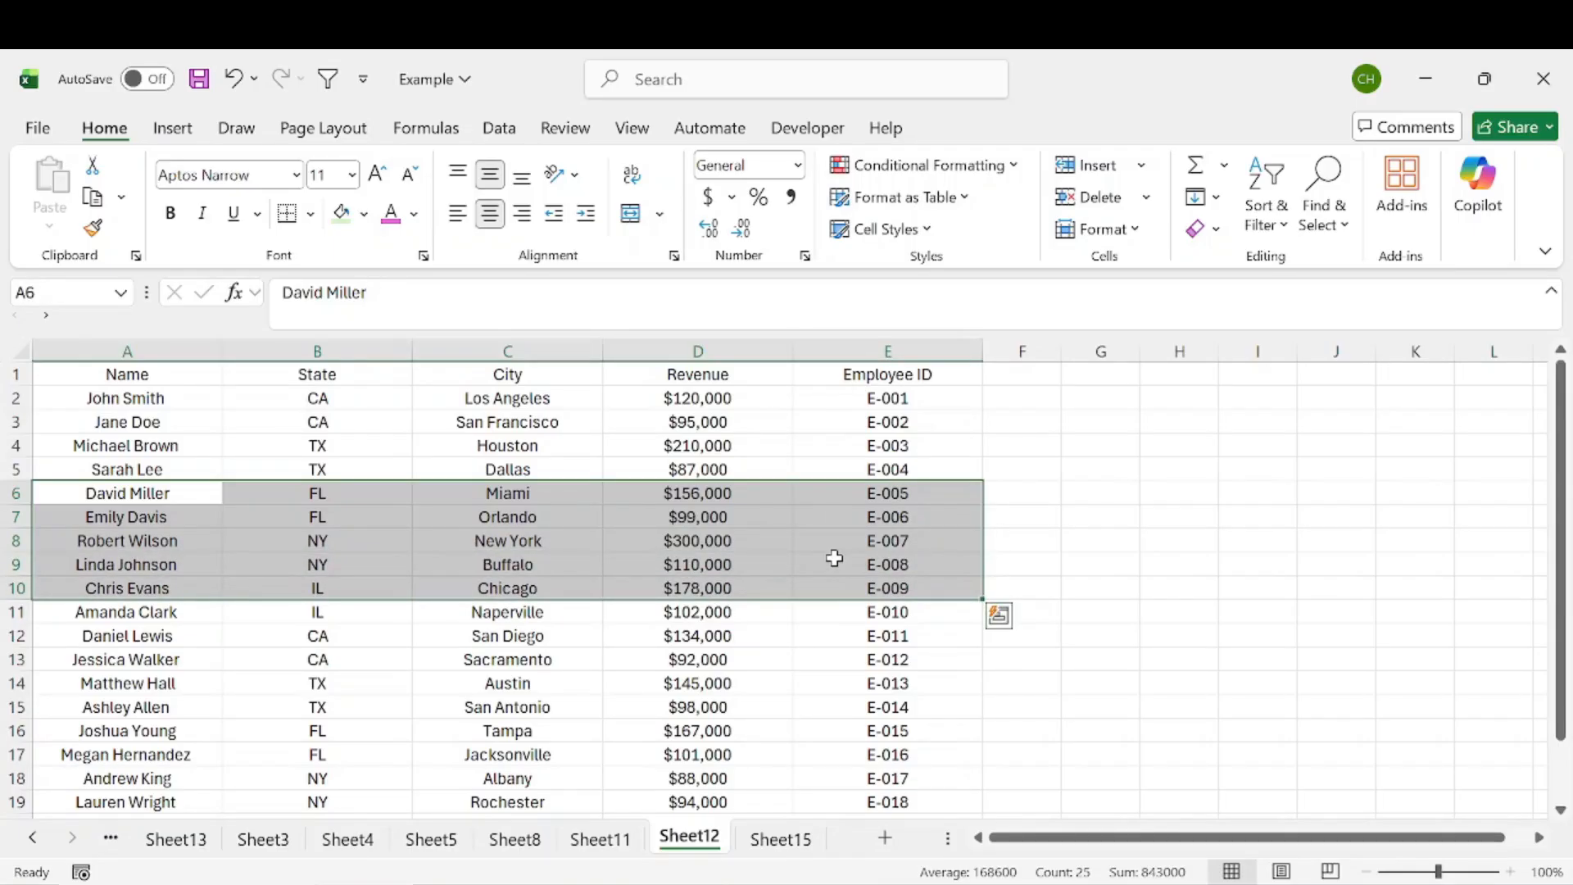
left_click_drag(198, 469, 857, 646)
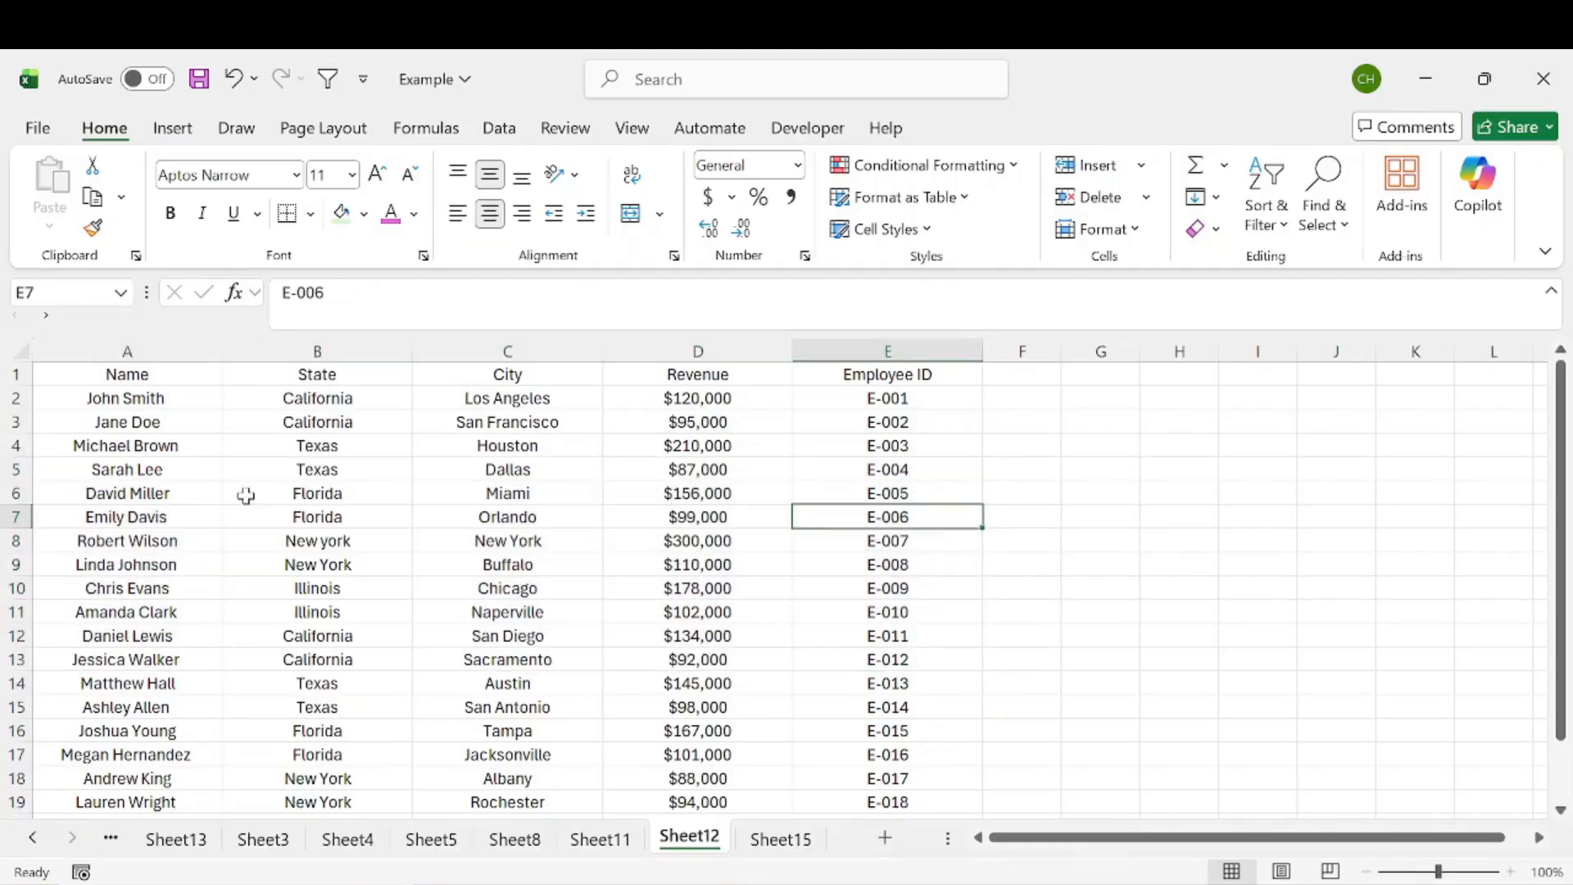